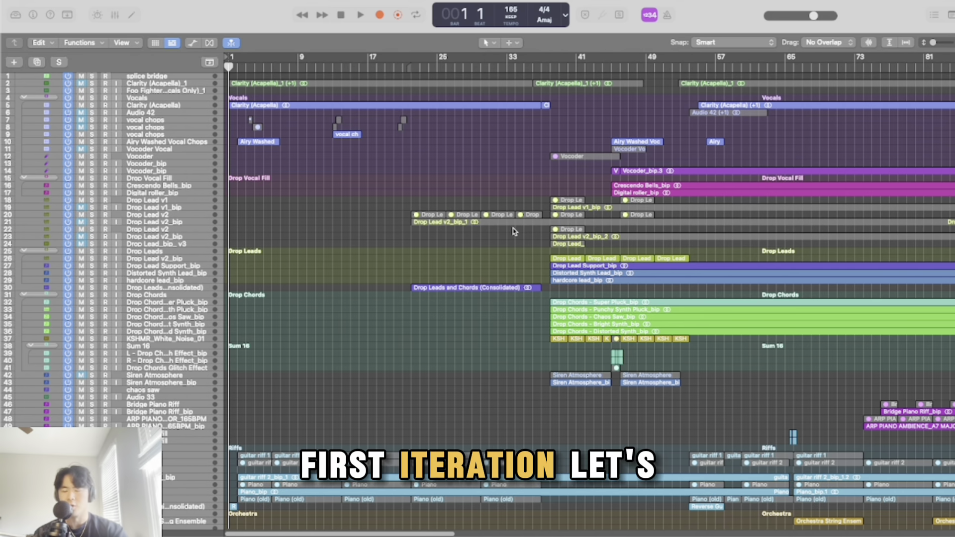
Step: Play the song from bar 1 and examine the tracks from the vocals down through guitars, bass and drums to the risers
{"action": "key", "text": "super+Left"}
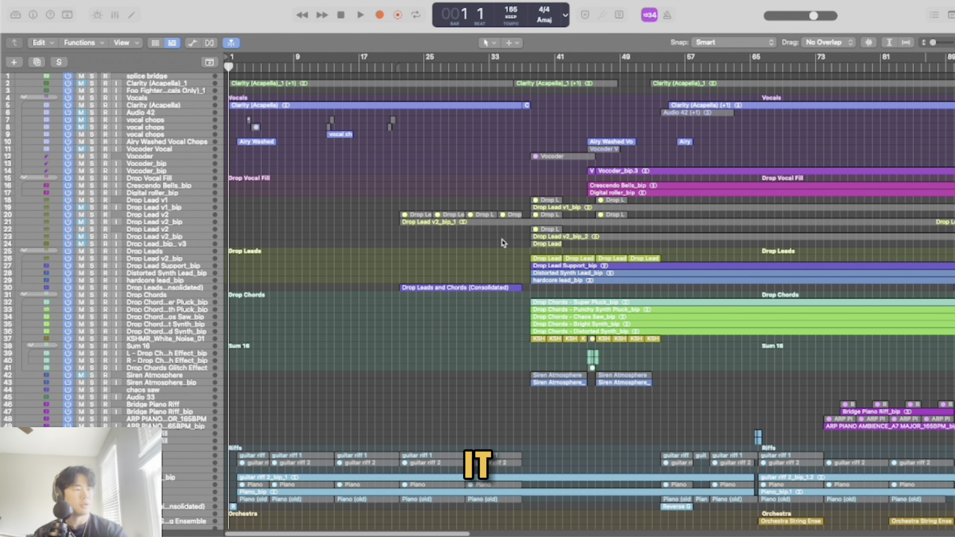
{"action": "key", "text": "space"}
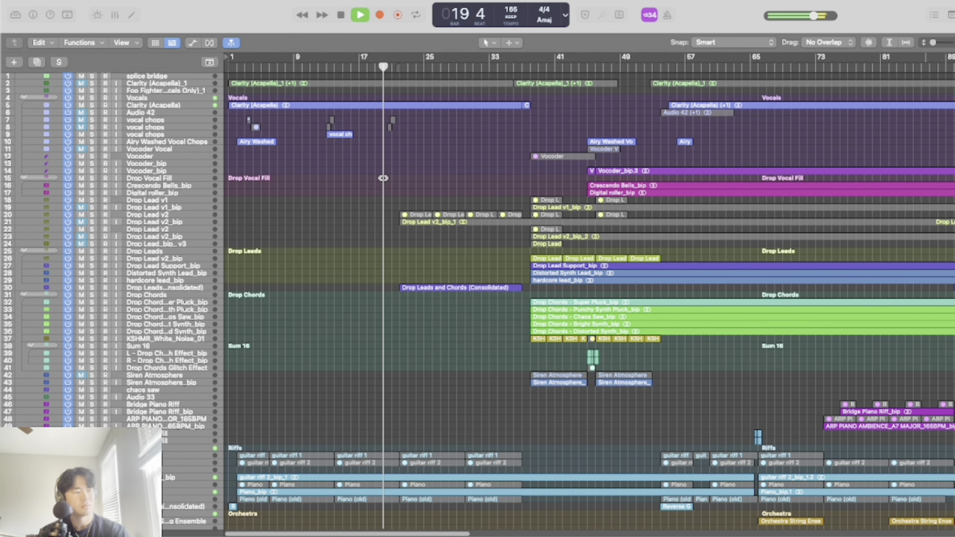
{"action": "scroll", "coordinate": [388, 182], "scroll_direction": "down", "scroll_amount": 1}
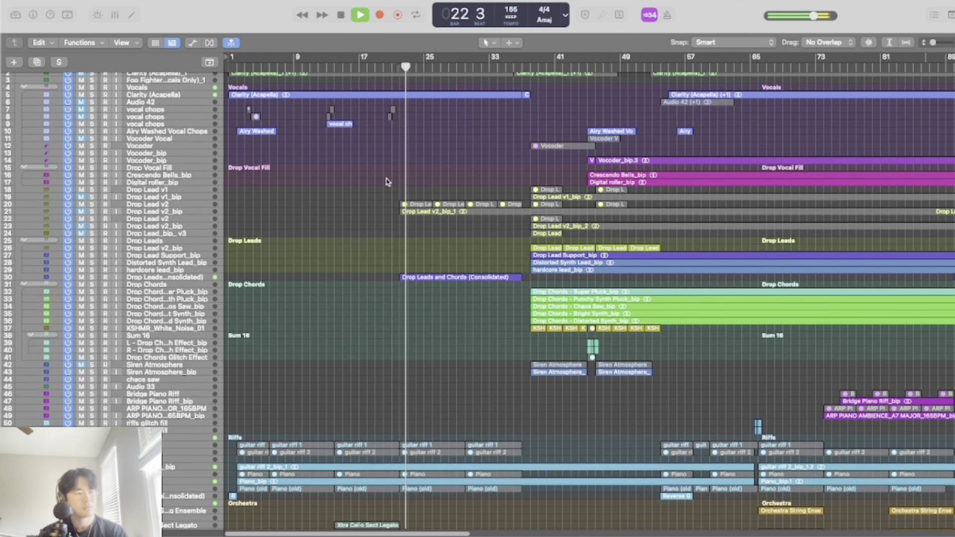
{"action": "scroll", "coordinate": [388, 182], "scroll_direction": "down", "scroll_amount": 2}
{"action": "scroll", "coordinate": [387, 182], "scroll_direction": "down", "scroll_amount": 2}
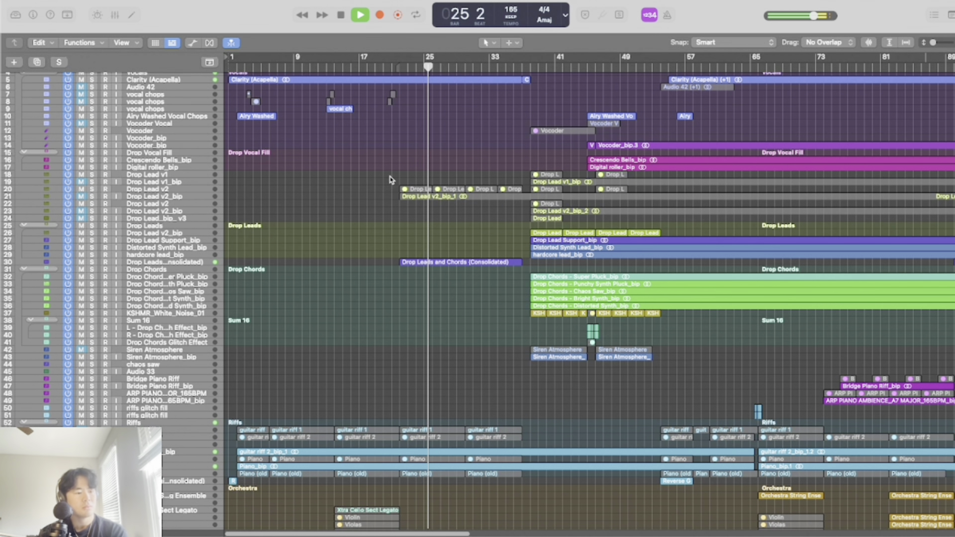
{"action": "scroll", "coordinate": [390, 181], "scroll_direction": "down", "scroll_amount": 1}
{"action": "scroll", "coordinate": [391, 180], "scroll_direction": "down", "scroll_amount": 1}
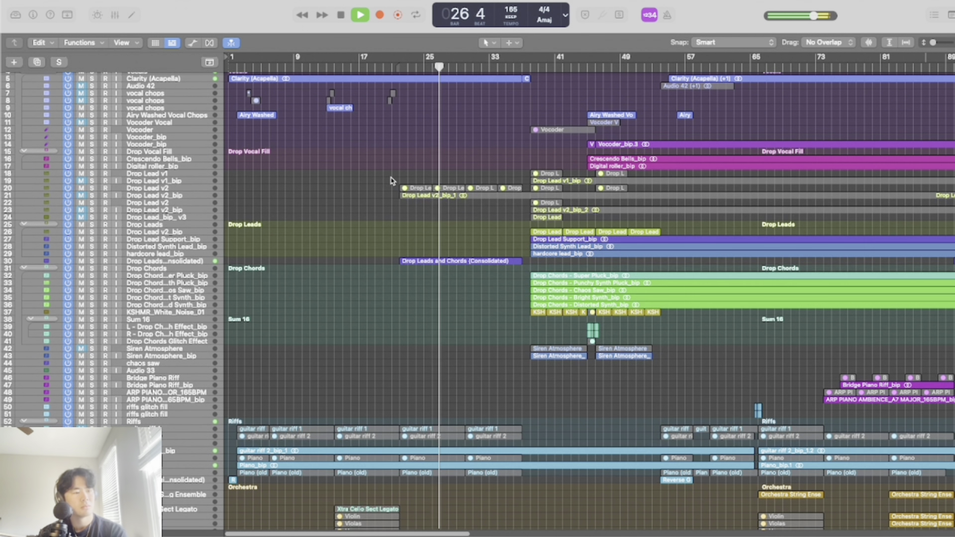
{"action": "scroll", "coordinate": [392, 180], "scroll_direction": "down", "scroll_amount": 10}
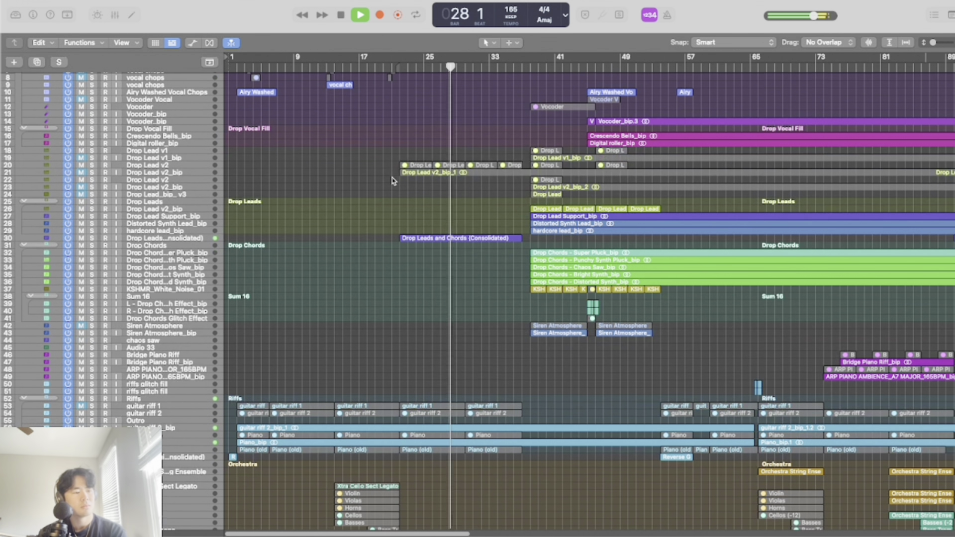
{"action": "scroll", "coordinate": [392, 181], "scroll_direction": "down", "scroll_amount": 15}
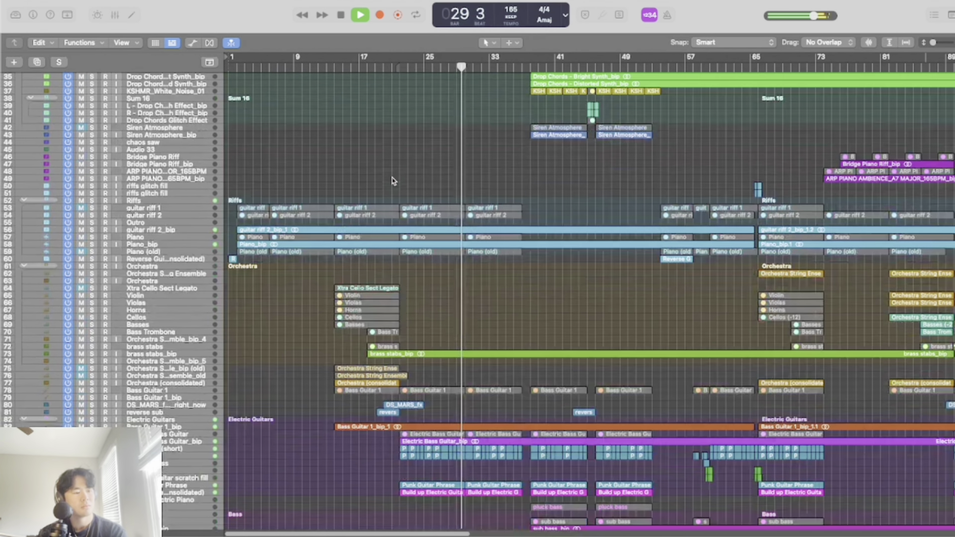
{"action": "scroll", "coordinate": [392, 180], "scroll_direction": "down", "scroll_amount": 6}
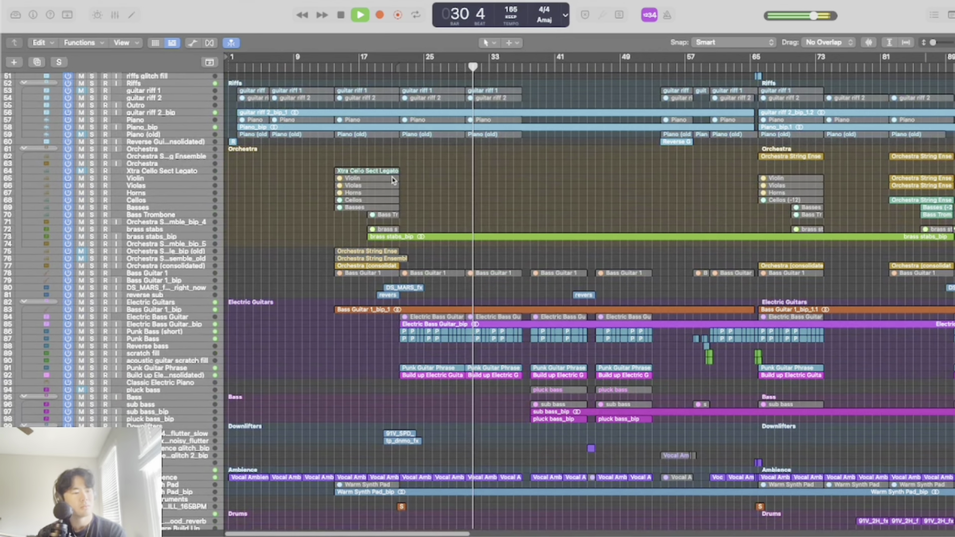
{"action": "scroll", "coordinate": [394, 180], "scroll_direction": "down", "scroll_amount": 3}
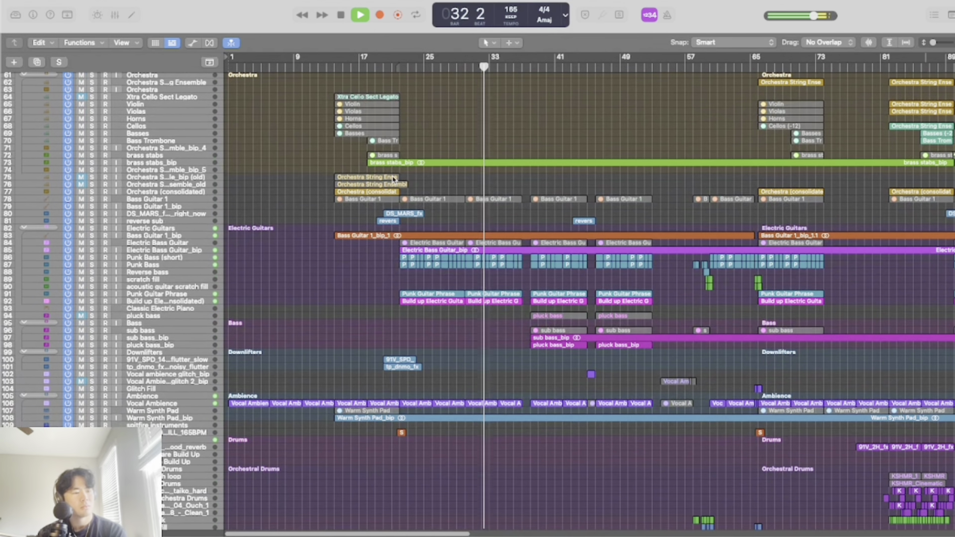
{"action": "scroll", "coordinate": [393, 181], "scroll_direction": "down", "scroll_amount": 8}
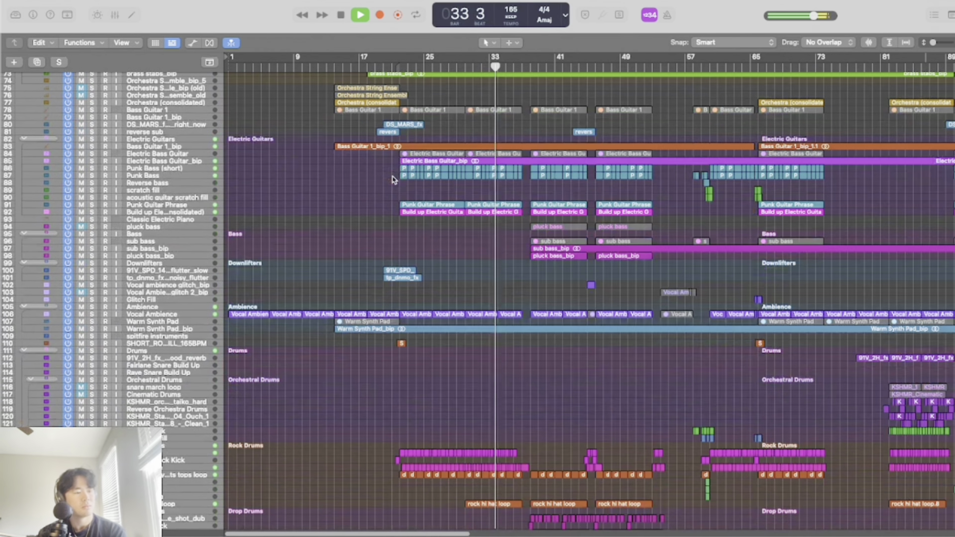
{"action": "scroll", "coordinate": [393, 180], "scroll_direction": "down", "scroll_amount": 5}
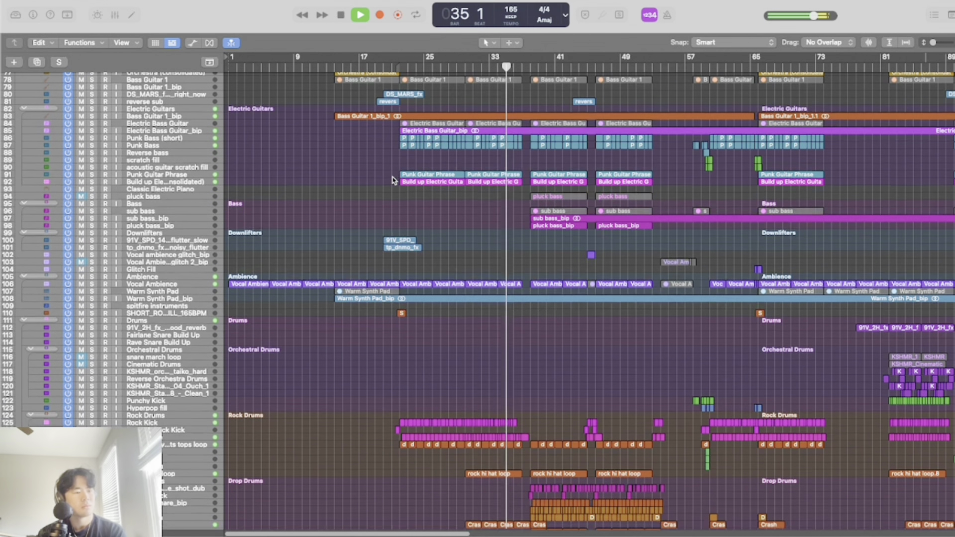
{"action": "scroll", "coordinate": [393, 180], "scroll_direction": "down", "scroll_amount": 4}
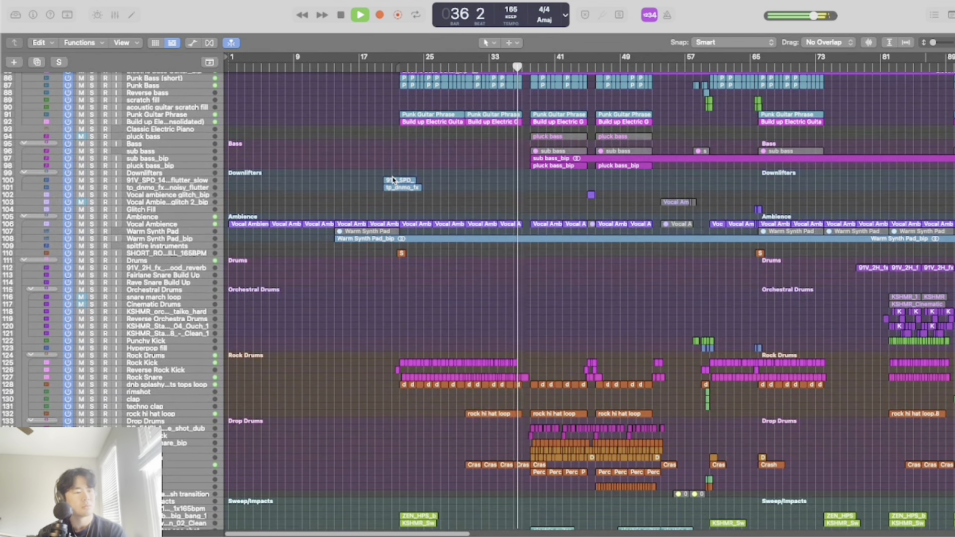
{"action": "scroll", "coordinate": [393, 180], "scroll_direction": "down", "scroll_amount": 8}
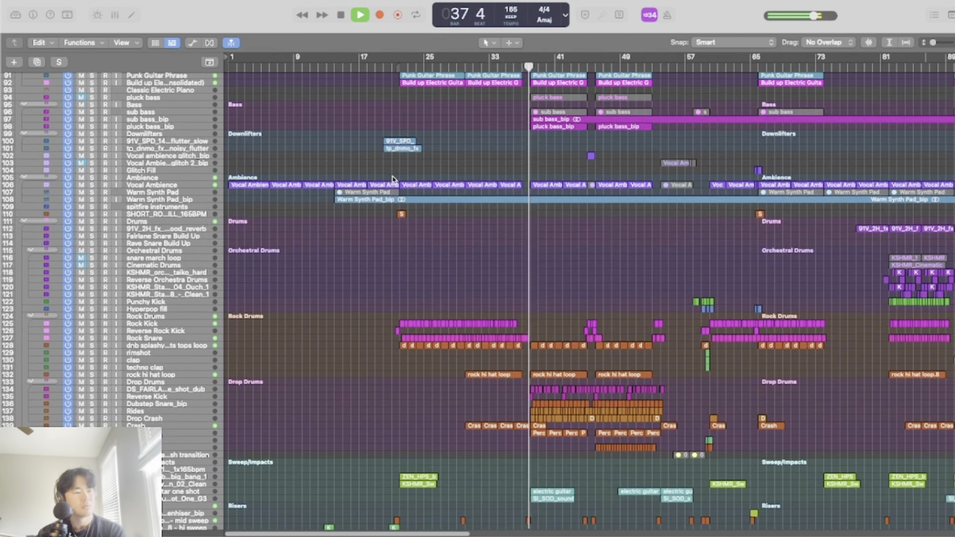
{"action": "scroll", "coordinate": [393, 180], "scroll_direction": "down", "scroll_amount": 2}
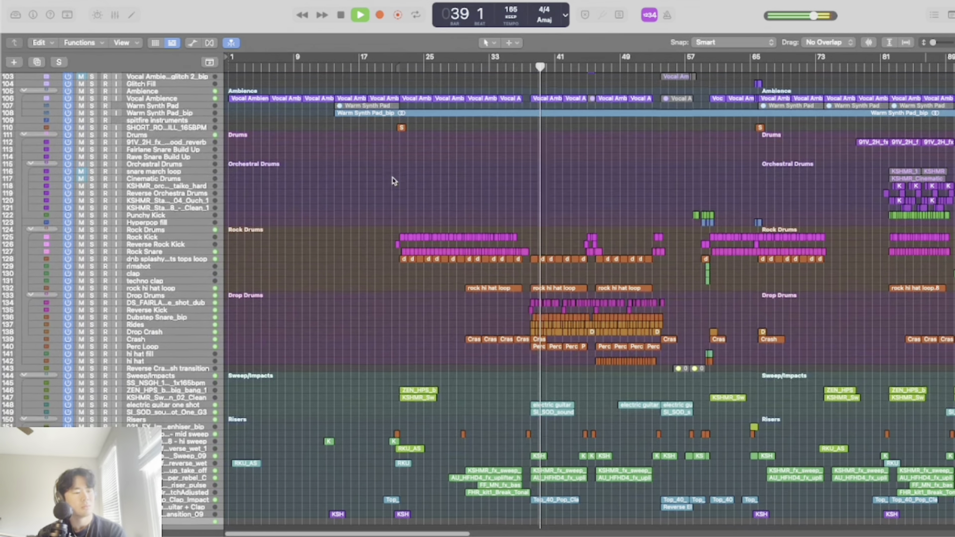
Step: Keep listening to the arrangement while reviewing the tracks from the drums back up to the drop chords and drop leads
{"action": "scroll", "coordinate": [393, 180], "scroll_direction": "up", "scroll_amount": 3}
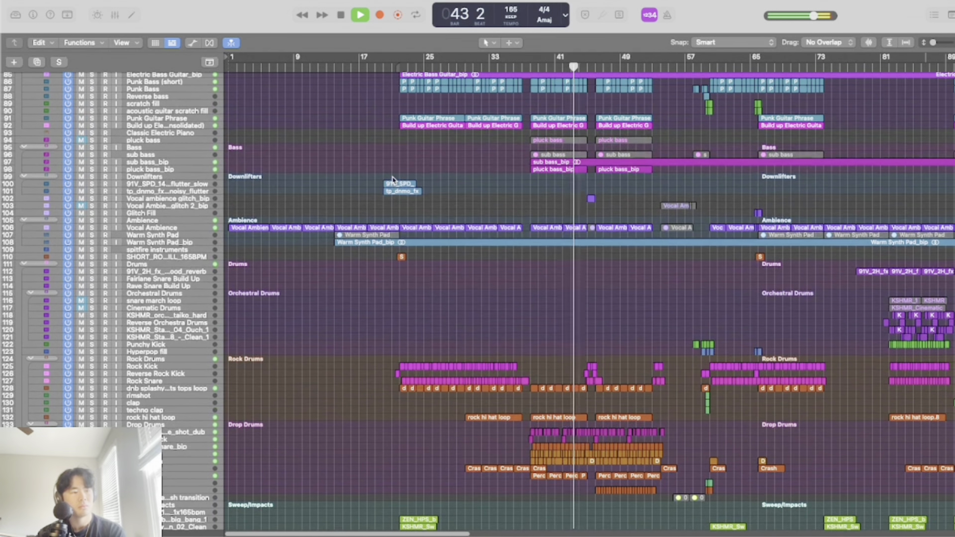
{"action": "scroll", "coordinate": [394, 181], "scroll_direction": "up", "scroll_amount": 6}
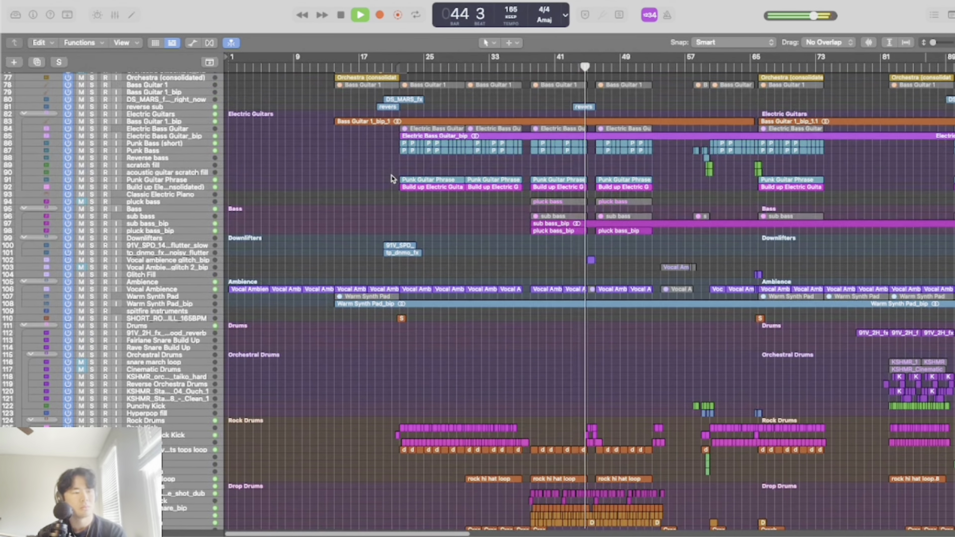
{"action": "scroll", "coordinate": [393, 180], "scroll_direction": "up", "scroll_amount": 6}
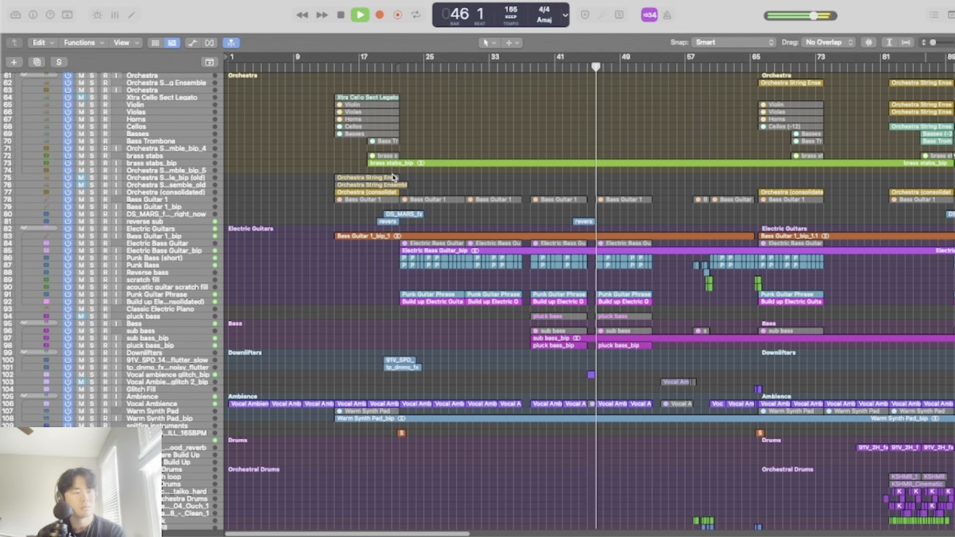
{"action": "scroll", "coordinate": [393, 177], "scroll_direction": "up", "scroll_amount": 5}
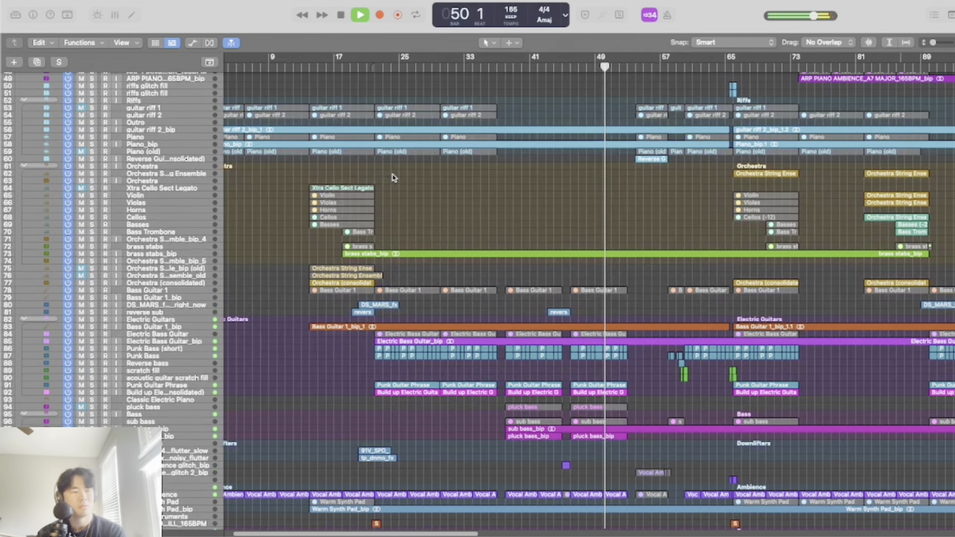
{"action": "scroll", "coordinate": [393, 177], "scroll_direction": "up", "scroll_amount": 4}
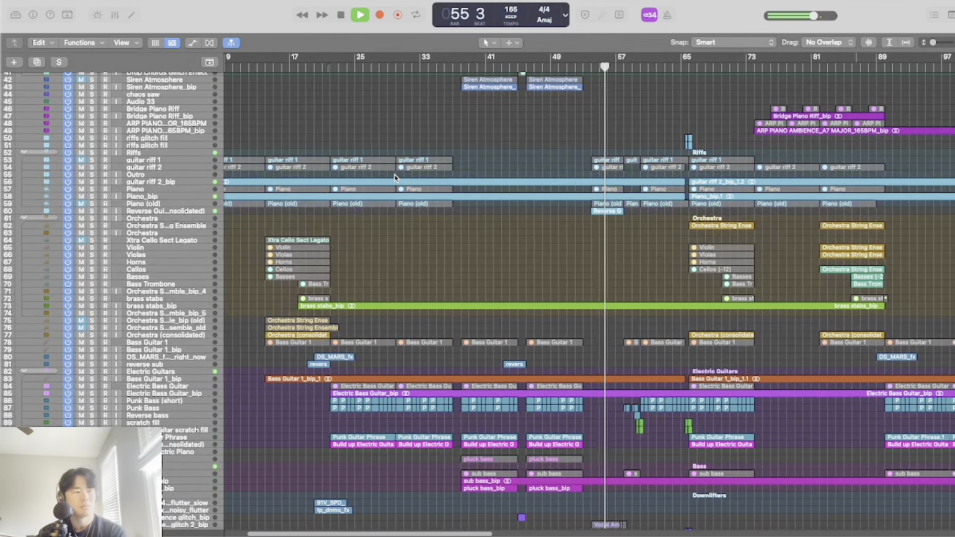
{"action": "scroll", "coordinate": [397, 178], "scroll_direction": "up", "scroll_amount": 2}
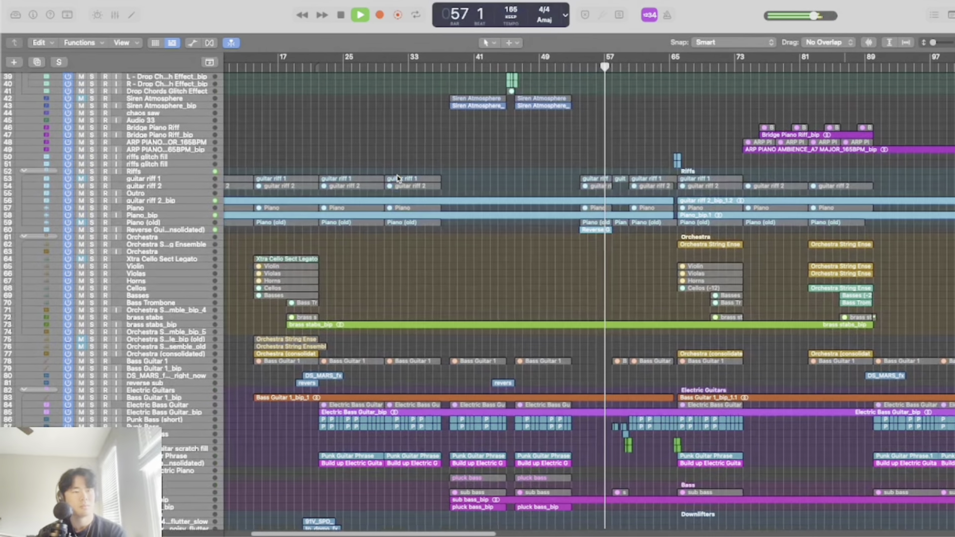
{"action": "scroll", "coordinate": [397, 178], "scroll_direction": "up", "scroll_amount": 1}
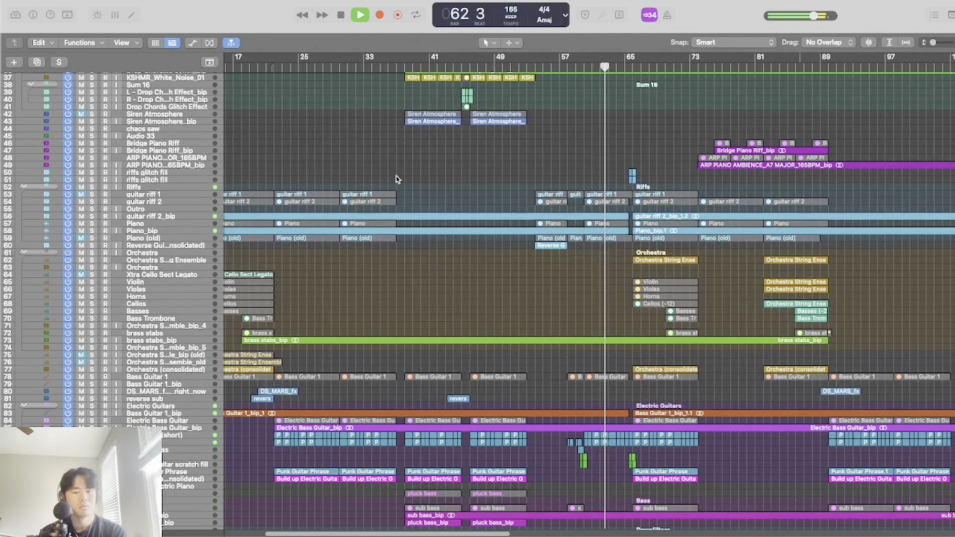
{"action": "scroll", "coordinate": [396, 180], "scroll_direction": "up", "scroll_amount": 1}
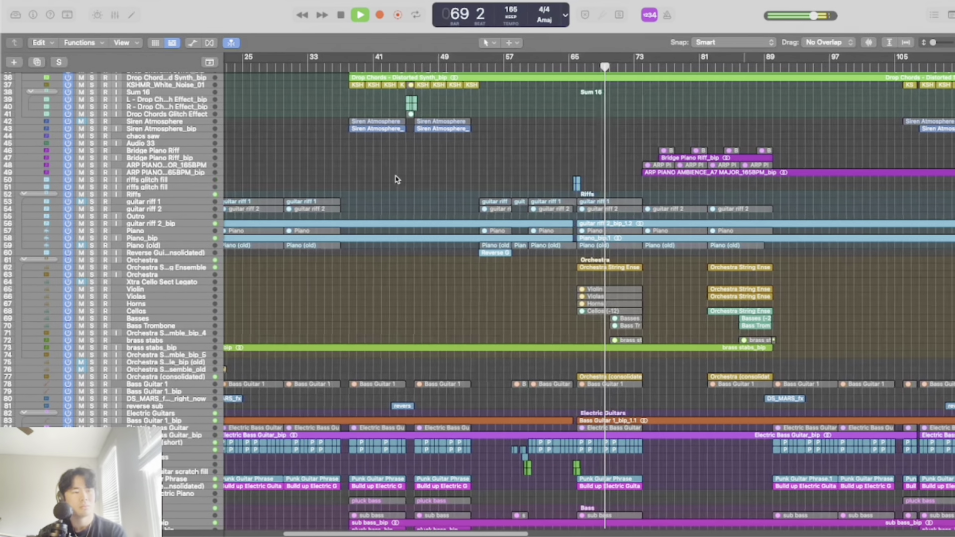
{"action": "scroll", "coordinate": [397, 179], "scroll_direction": "up", "scroll_amount": 2}
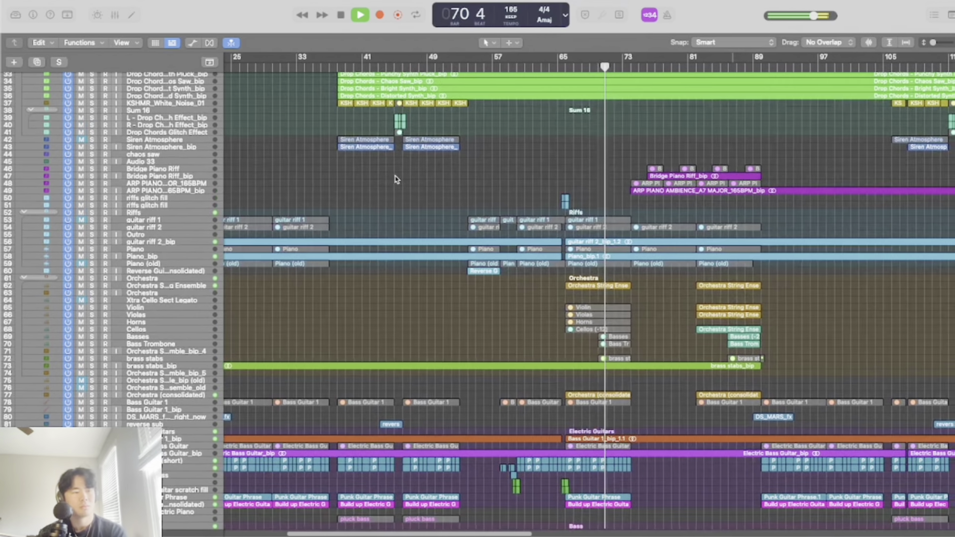
{"action": "scroll", "coordinate": [397, 179], "scroll_direction": "up", "scroll_amount": 3}
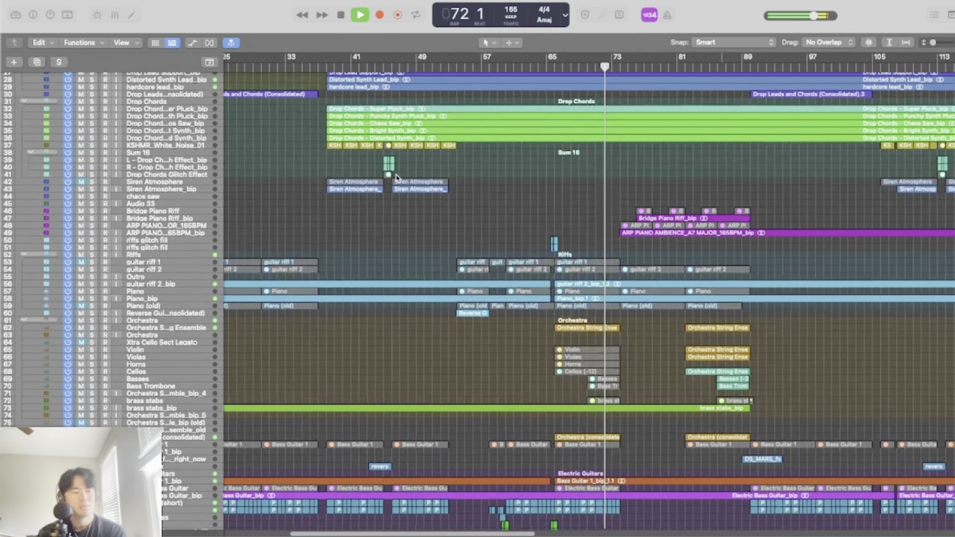
{"action": "scroll", "coordinate": [396, 178], "scroll_direction": "up", "scroll_amount": 1}
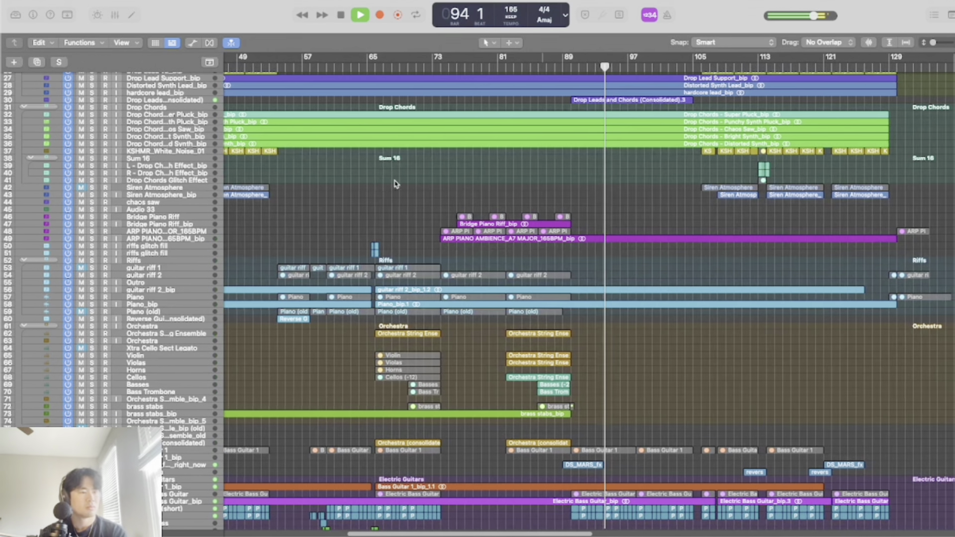
{"action": "scroll", "coordinate": [441, 183], "scroll_direction": "up", "scroll_amount": 2}
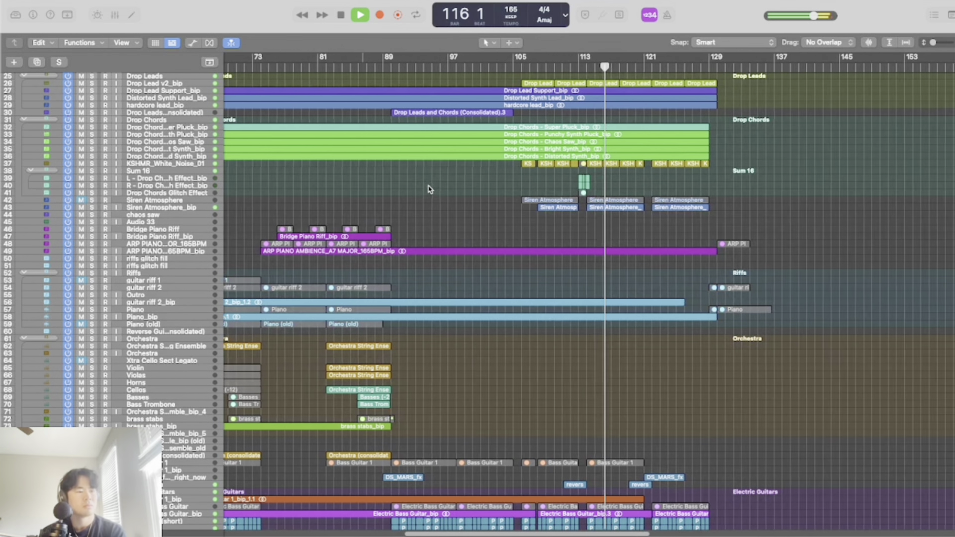
Step: Listen to the song's ending up to bar 133 while examining the riff, orchestra, electric guitar and bass tracks
{"action": "scroll", "coordinate": [431, 188], "scroll_direction": "down", "scroll_amount": 1}
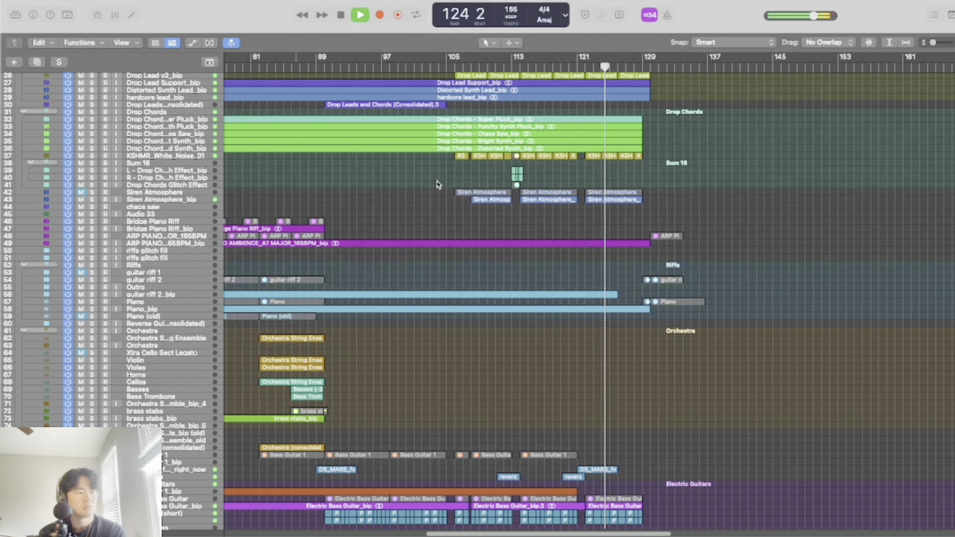
{"action": "scroll", "coordinate": [437, 186], "scroll_direction": "down", "scroll_amount": 3}
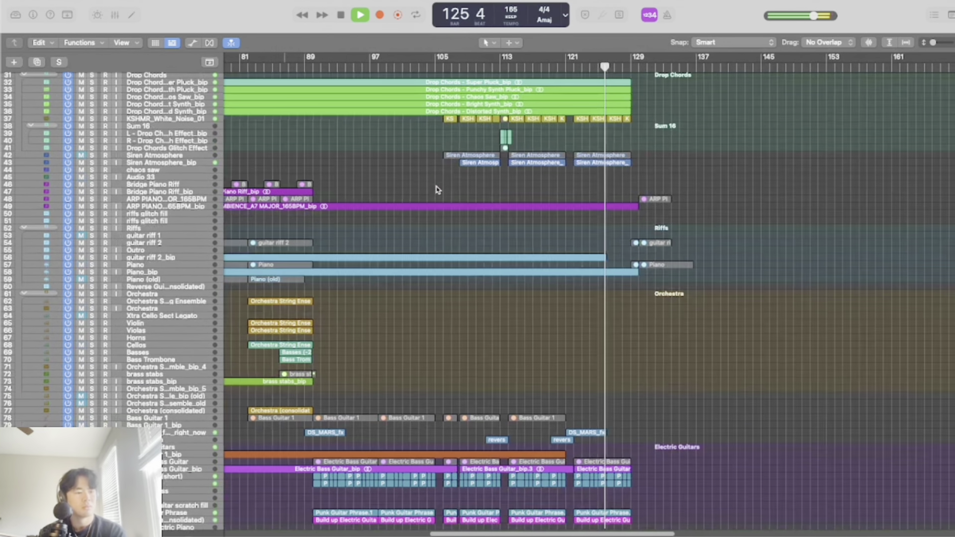
{"action": "scroll", "coordinate": [436, 190], "scroll_direction": "down", "scroll_amount": 5}
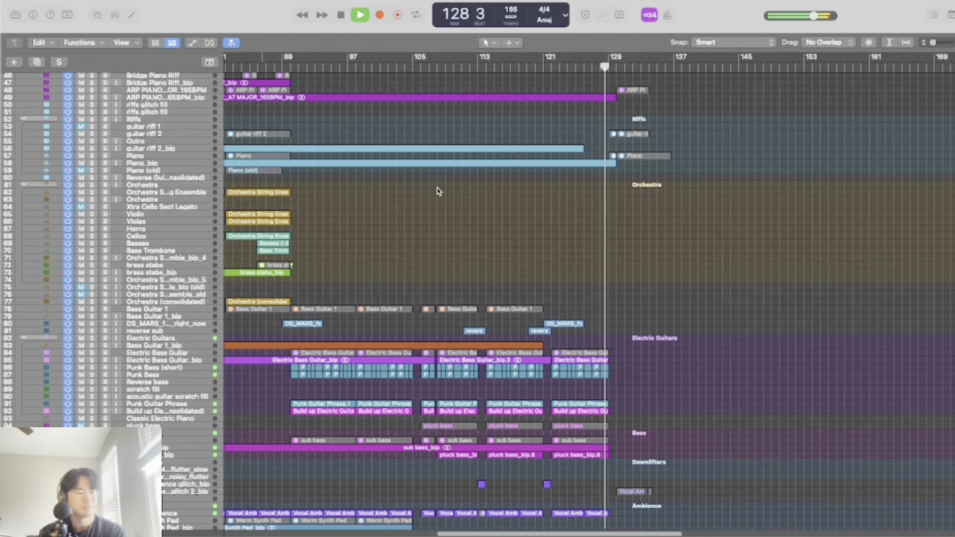
{"action": "scroll", "coordinate": [435, 193], "scroll_direction": "down", "scroll_amount": 3}
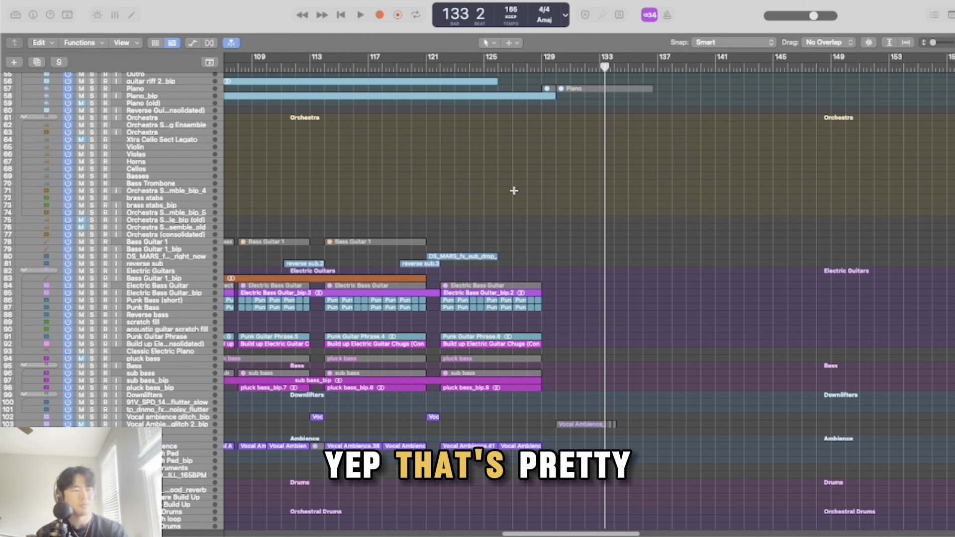
Step: Move the playhead to bar 13, just before the first orchestra regions, with the wider arrangement in view
{"action": "scroll", "coordinate": [514, 190], "scroll_direction": "down", "scroll_amount": 4}
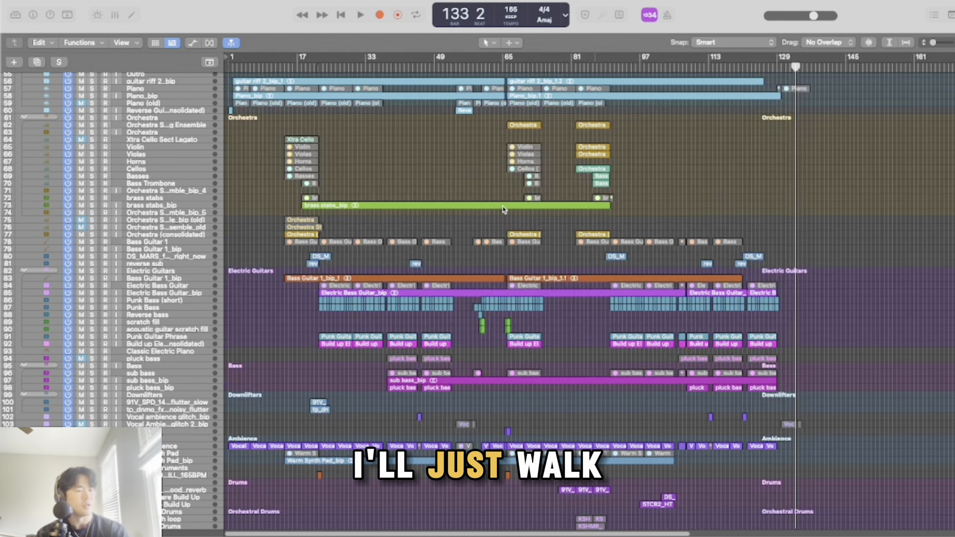
{"action": "scroll", "coordinate": [492, 207], "scroll_direction": "down", "scroll_amount": 2}
{"action": "scroll", "coordinate": [416, 187], "scroll_direction": "up", "scroll_amount": 3}
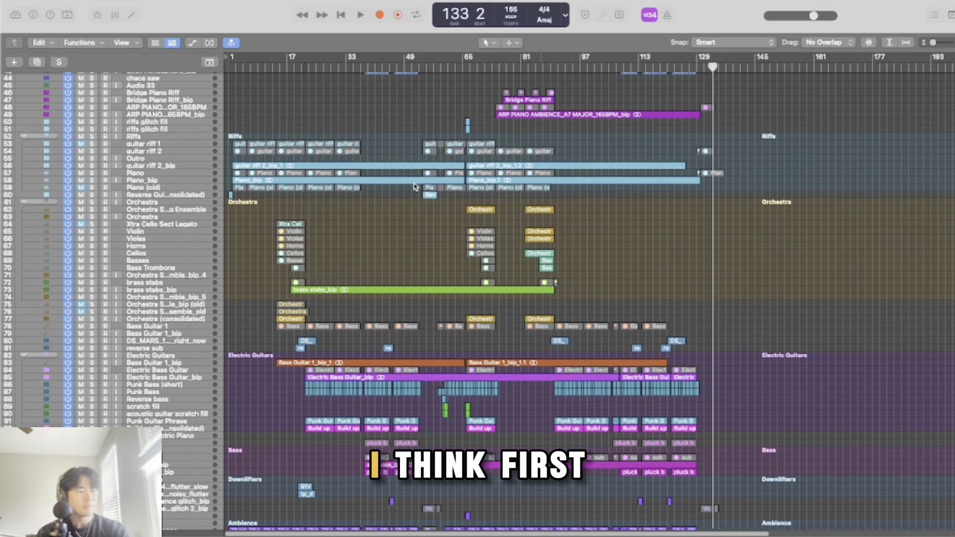
{"action": "left_click", "coordinate": [276, 66]}
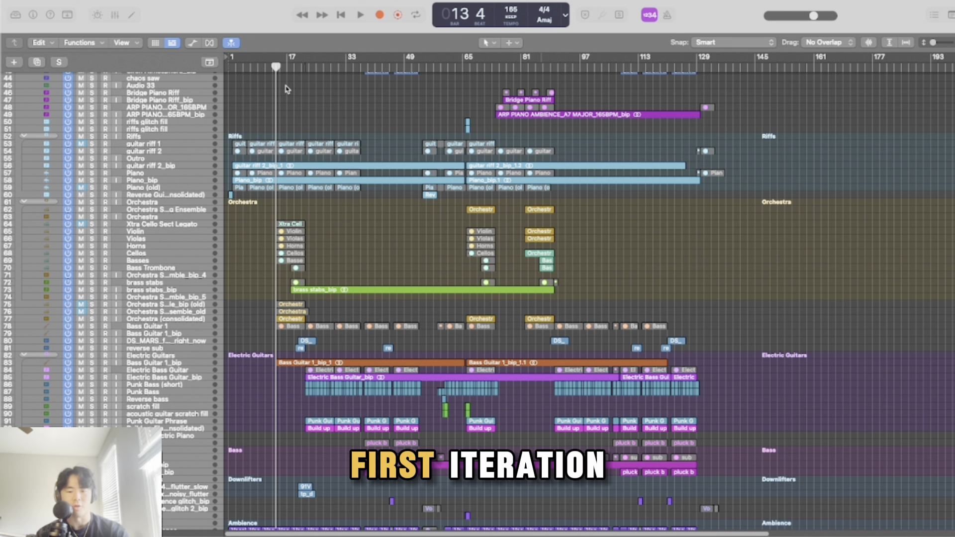
{"action": "scroll", "coordinate": [319, 138], "scroll_direction": "up", "scroll_amount": 5}
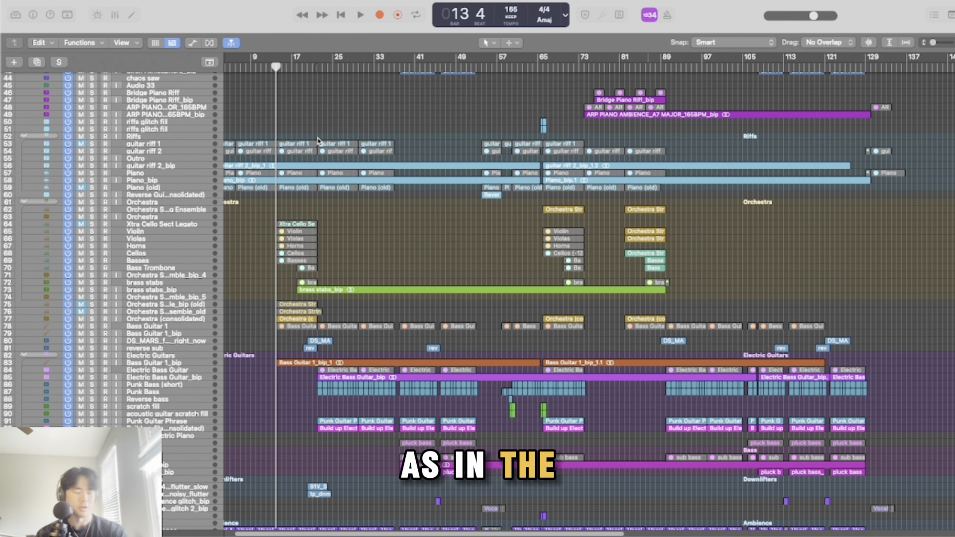
{"action": "scroll", "coordinate": [318, 142], "scroll_direction": "up", "scroll_amount": 2}
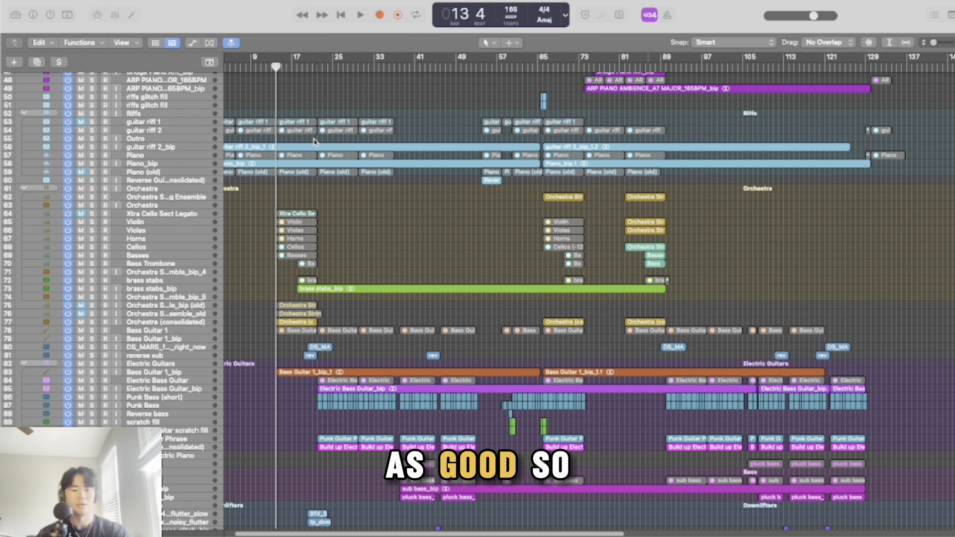
Step: Solo the Orchestra (consolidated) region between bars 14 and 22
{"action": "key", "text": "super+Down"}
{"action": "key", "text": "super+Right"}
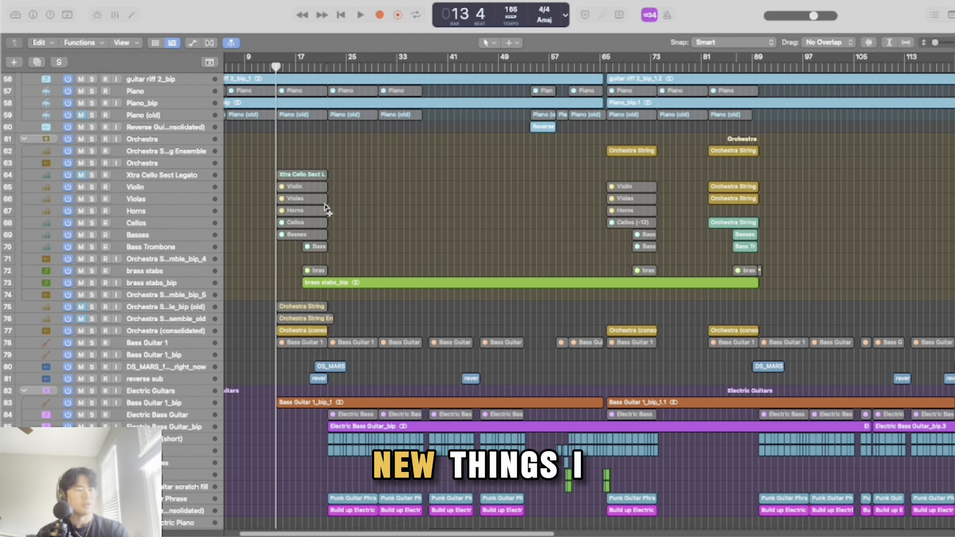
{"action": "key", "text": "super+Right"}
{"action": "key", "text": "super+Right"}
{"action": "key", "text": "super+Right"}
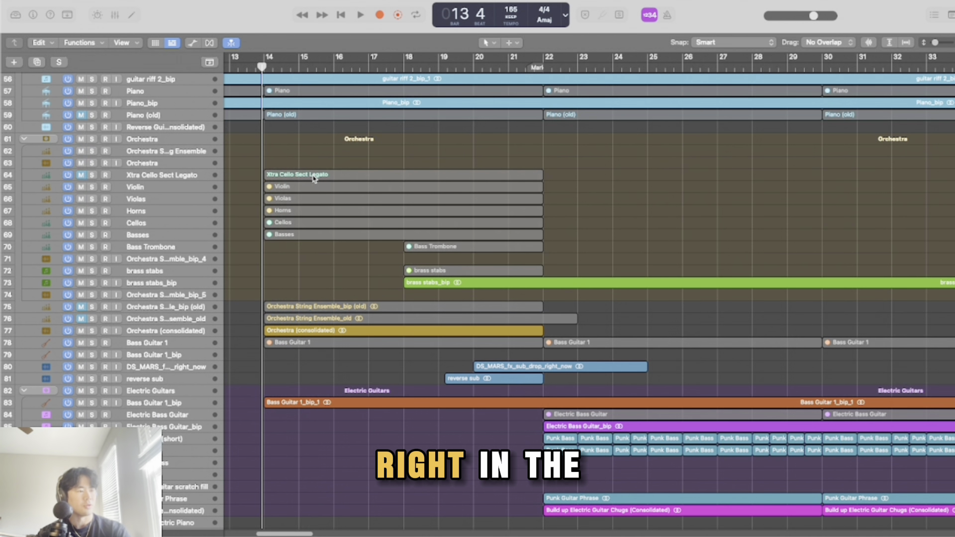
{"action": "scroll", "coordinate": [314, 178], "scroll_direction": "up", "scroll_amount": 2}
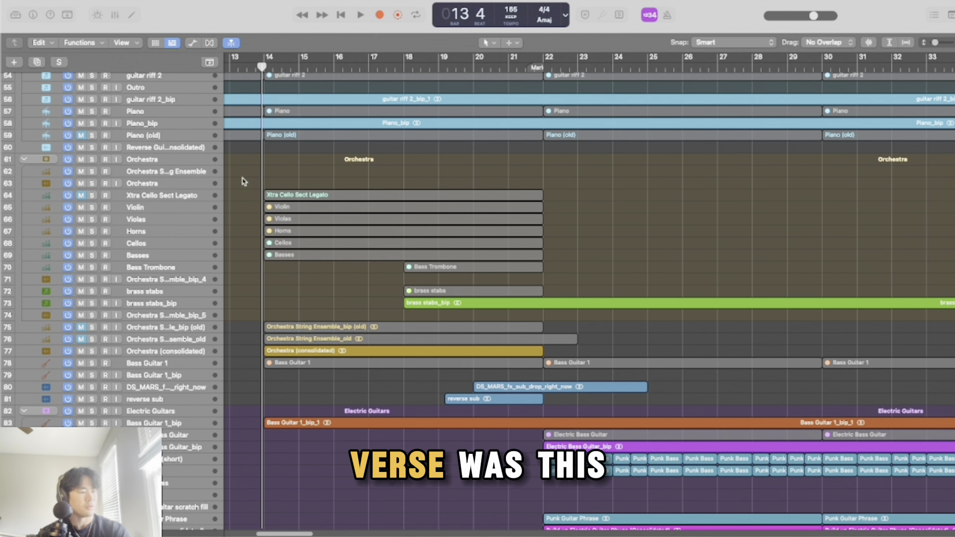
{"action": "key", "text": "super+Down"}
{"action": "key", "text": "super+Down"}
{"action": "key", "text": "ctrl+s"}
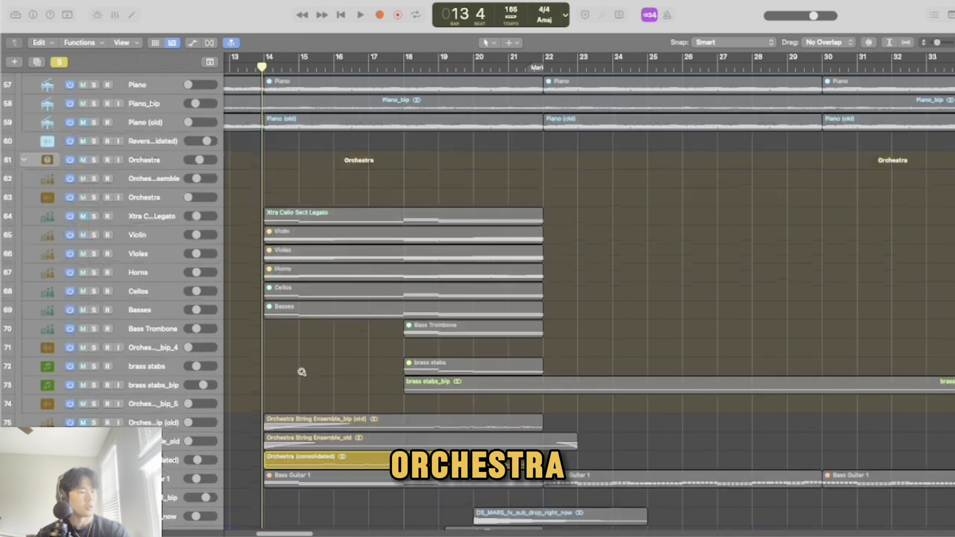
Step: Enlarge the orchestra tracks so their volume controls and note contents show, and display the inspector with the channel strips
{"action": "key", "text": "super+Down"}
{"action": "key", "text": "super+Down"}
{"action": "key", "text": "super+Down"}
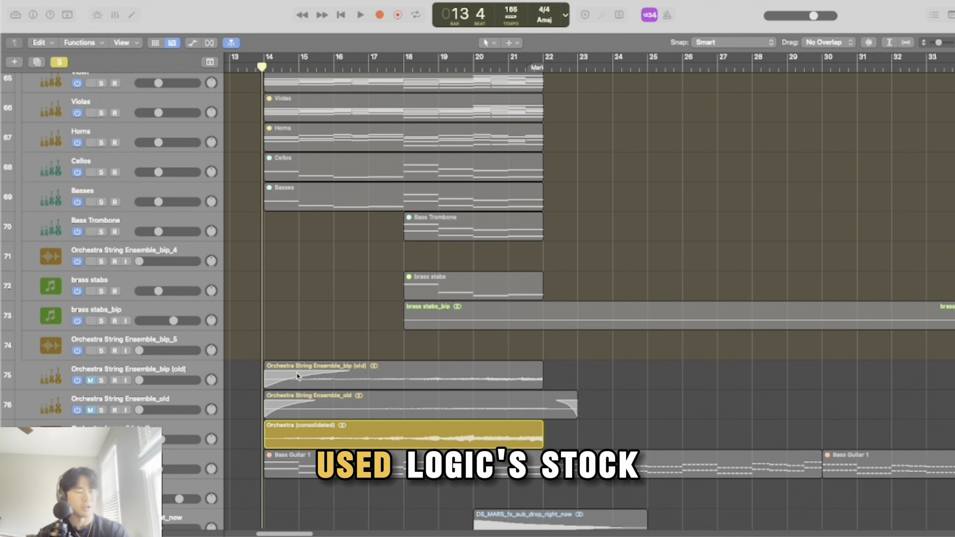
{"action": "key", "text": "super+Up"}
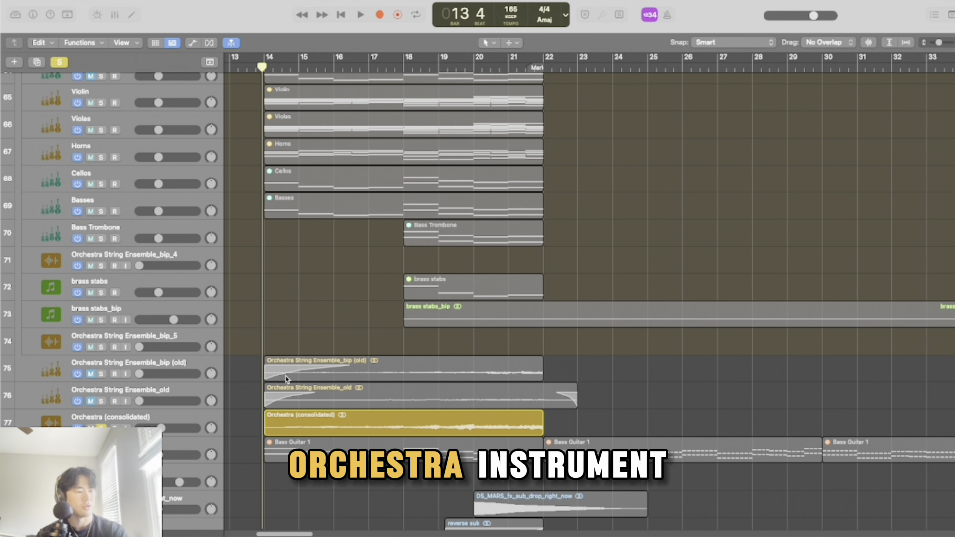
{"action": "key", "text": "super+Up"}
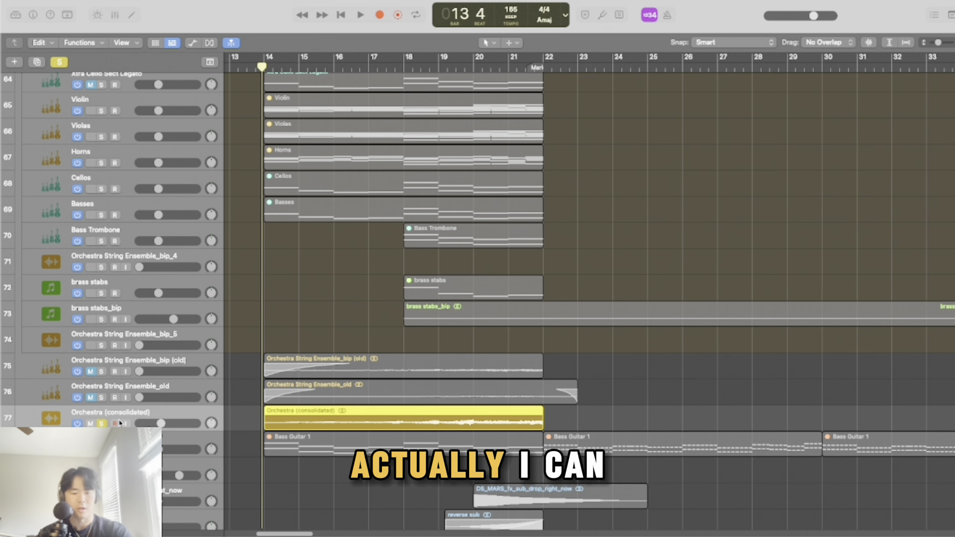
{"action": "key", "text": "y"}
{"action": "key", "text": "i"}
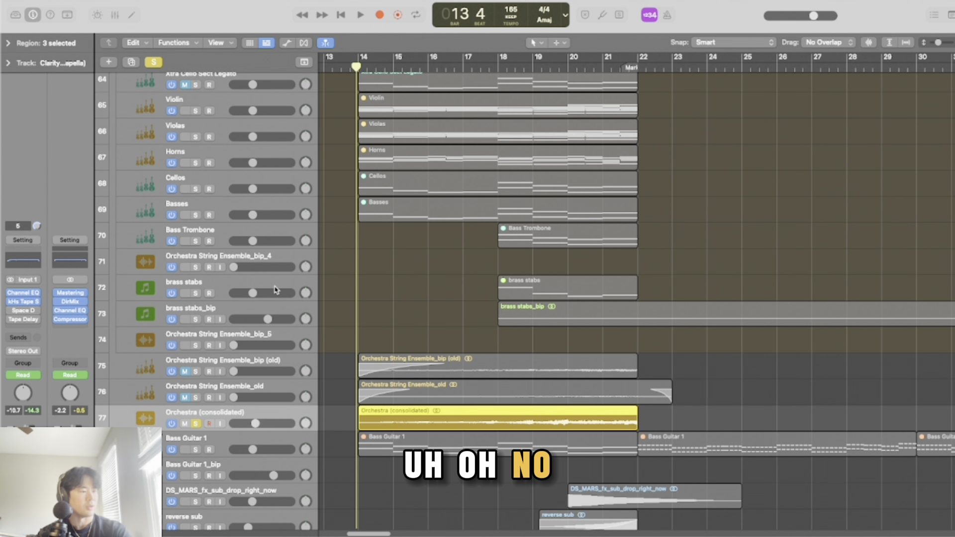
Step: Inspect the channel strips of the Cellos, Orchestra (consolidated) and Violin tracks, and open the Violin's BBC Symphony Orchestra instrument
{"action": "left_click", "coordinate": [222, 189]}
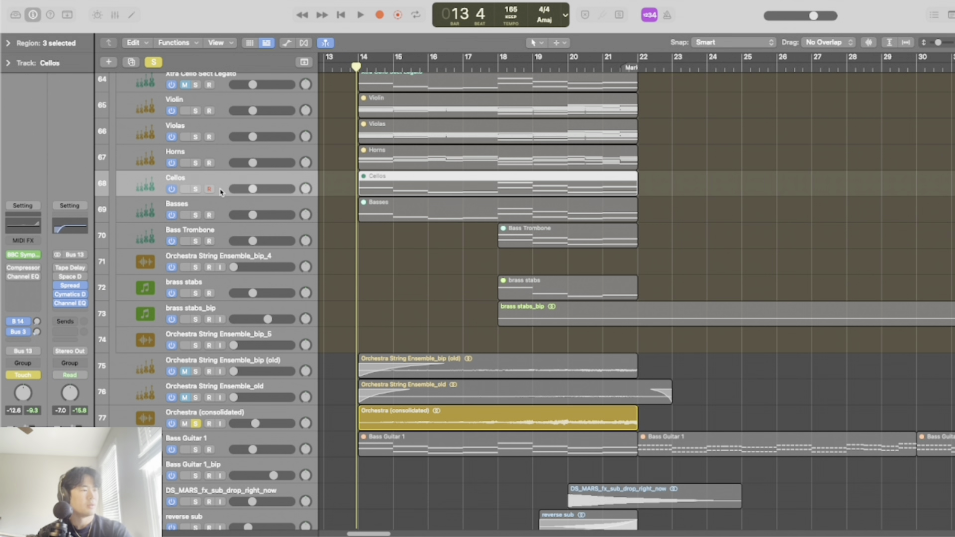
{"action": "scroll", "coordinate": [222, 187], "scroll_direction": "up", "scroll_amount": 1}
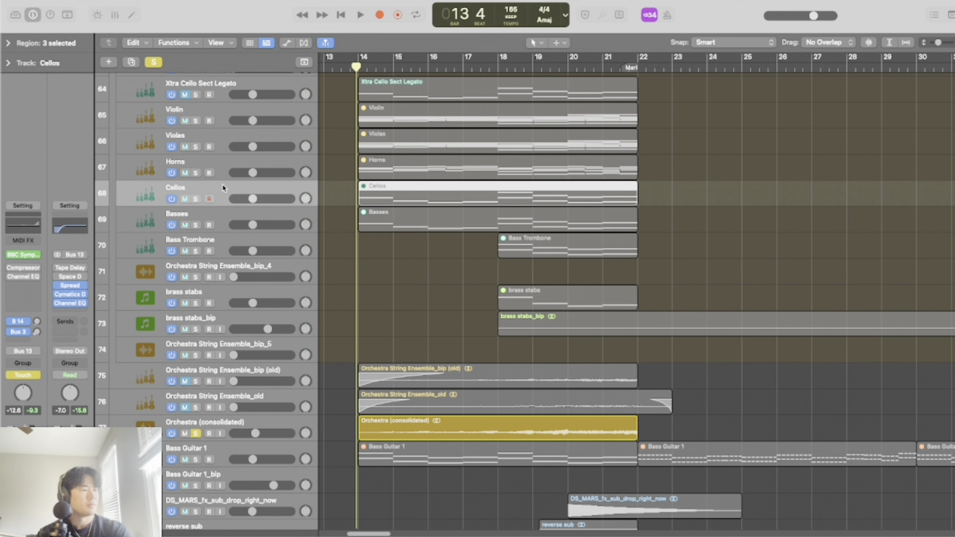
{"action": "left_click", "coordinate": [267, 418]}
{"action": "scroll", "coordinate": [362, 292], "scroll_direction": "up", "scroll_amount": 2}
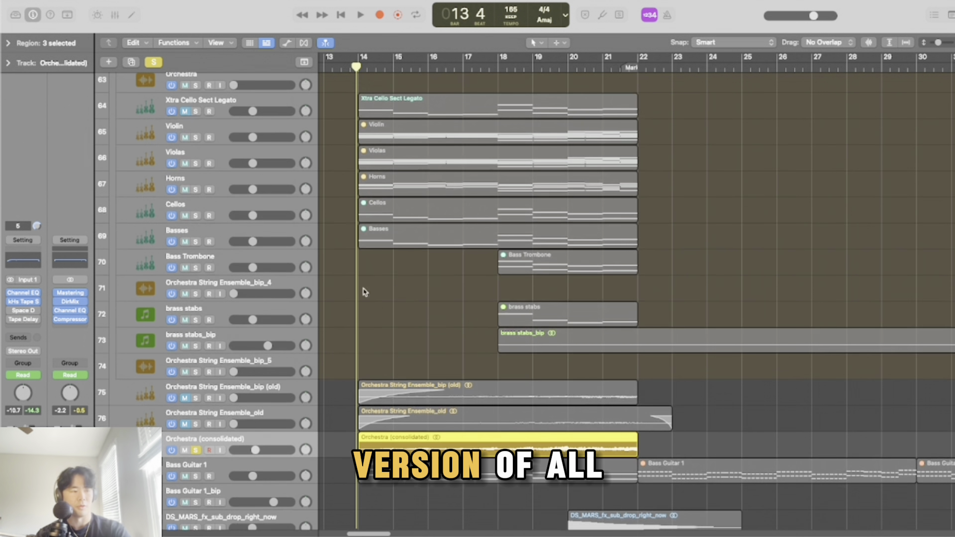
{"action": "left_click", "coordinate": [239, 131]}
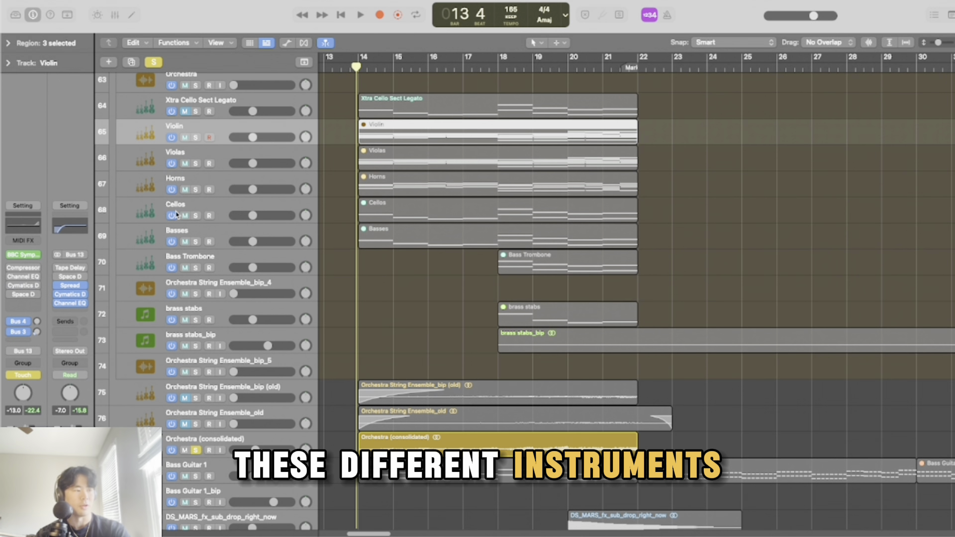
{"action": "left_click", "coordinate": [23, 256]}
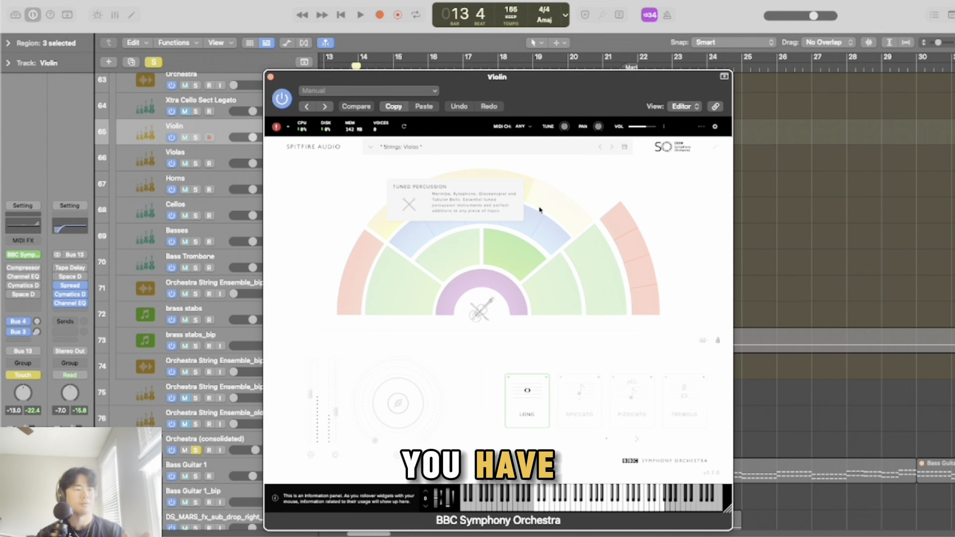
Step: Examine the orchestra seating sections and the expression and dynamics sliders in the Violin instrument, and close its window
{"action": "mouse_move", "coordinate": [395, 273]}
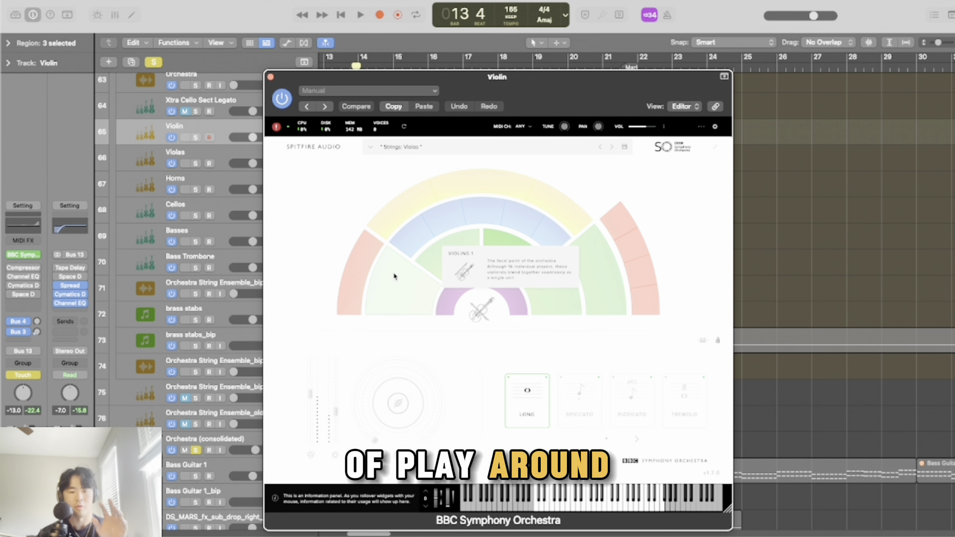
{"action": "mouse_move", "coordinate": [437, 267]}
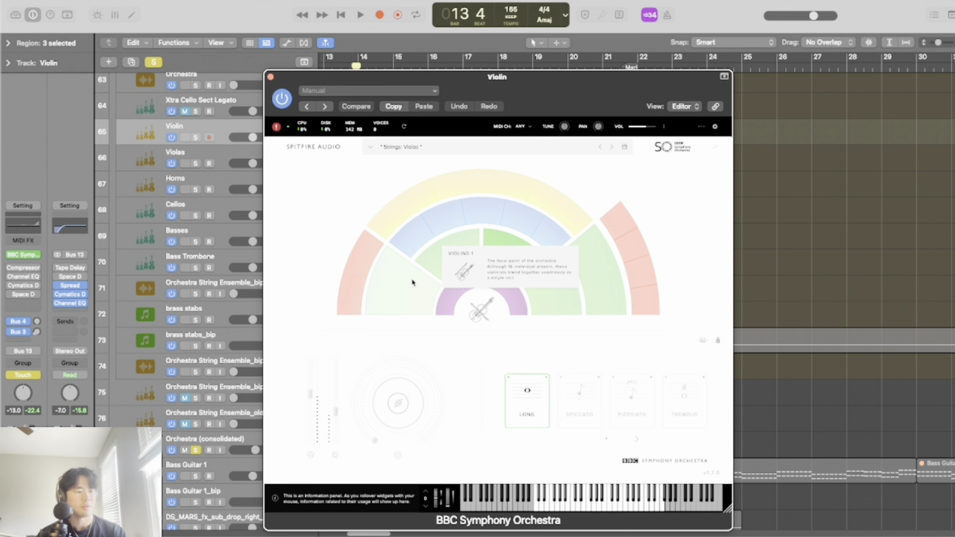
{"action": "mouse_move", "coordinate": [408, 252]}
{"action": "mouse_move", "coordinate": [591, 273]}
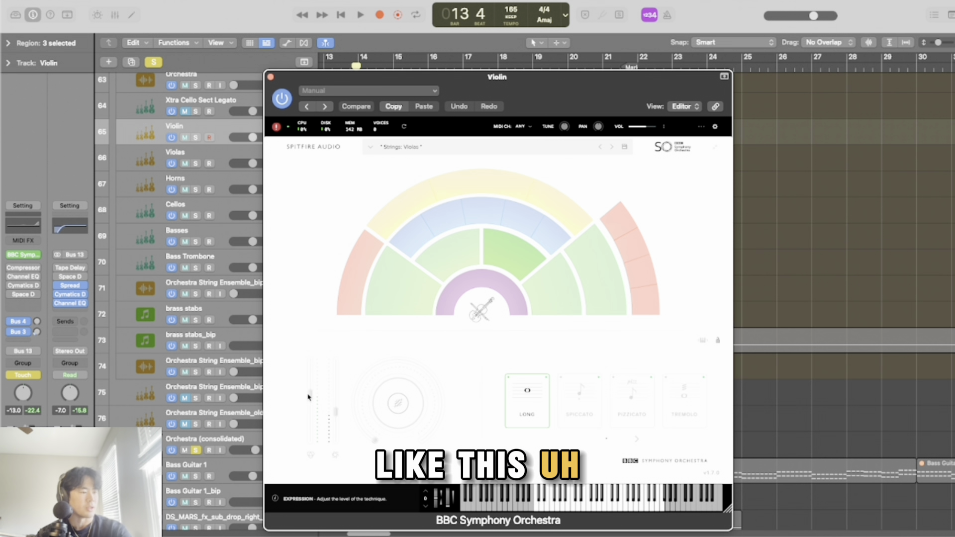
{"action": "mouse_move", "coordinate": [313, 396]}
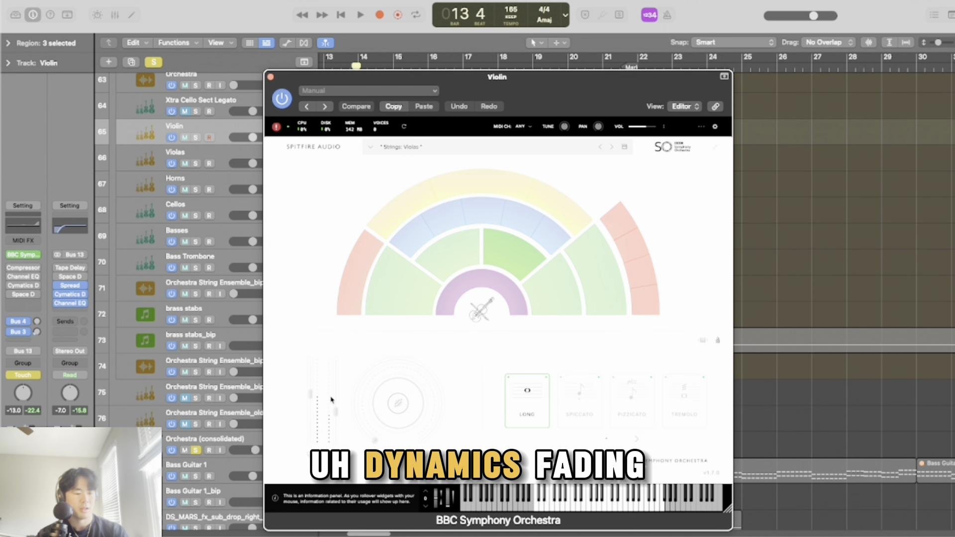
{"action": "left_click", "coordinate": [271, 78]}
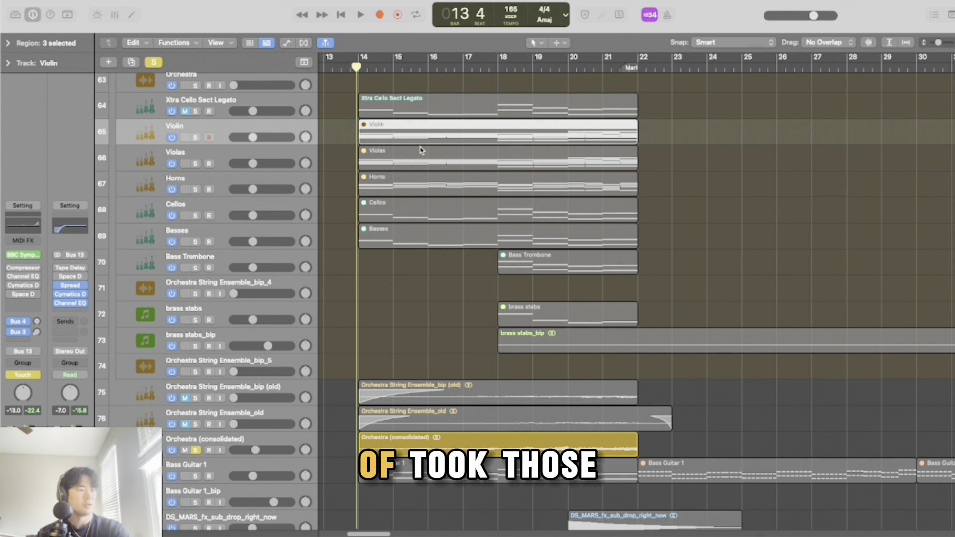
Step: Play the soloed Orchestra (consolidated) part from bar 13 to bar 22 while reviewing the individual orchestra tracks
{"action": "scroll", "coordinate": [391, 229], "scroll_direction": "up", "scroll_amount": 3}
{"action": "key", "text": "super+Down"}
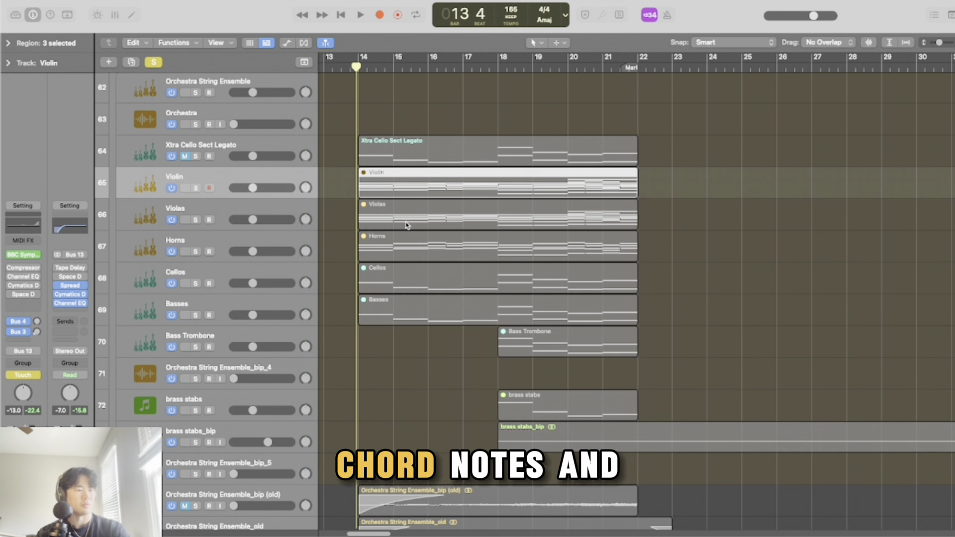
{"action": "key", "text": "super+Right"}
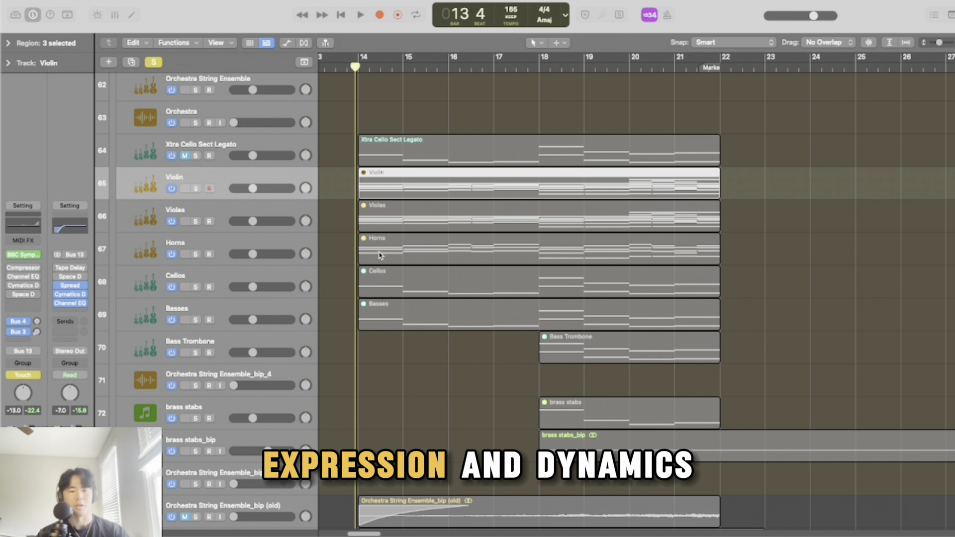
{"action": "scroll", "coordinate": [387, 264], "scroll_direction": "down", "scroll_amount": 2}
{"action": "scroll", "coordinate": [388, 277], "scroll_direction": "down", "scroll_amount": 2}
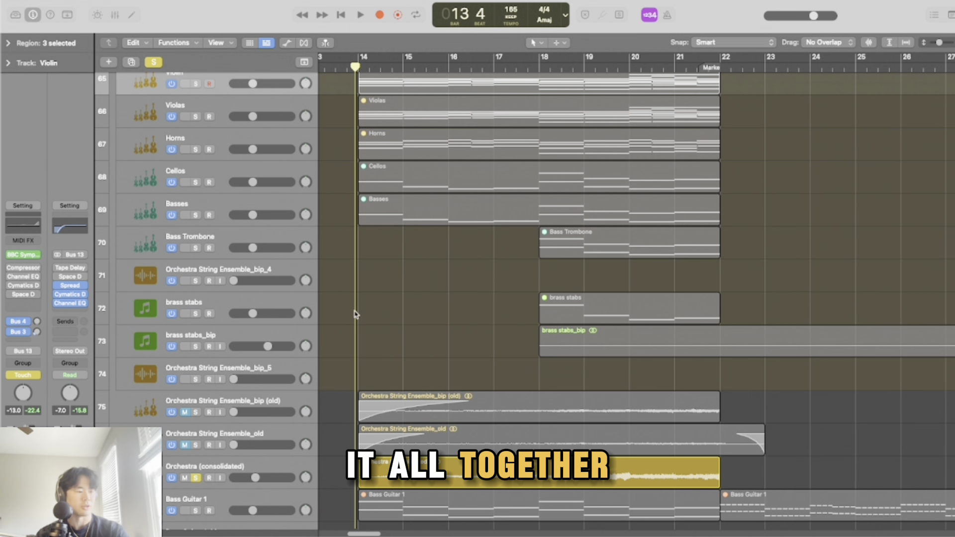
{"action": "key", "text": "space"}
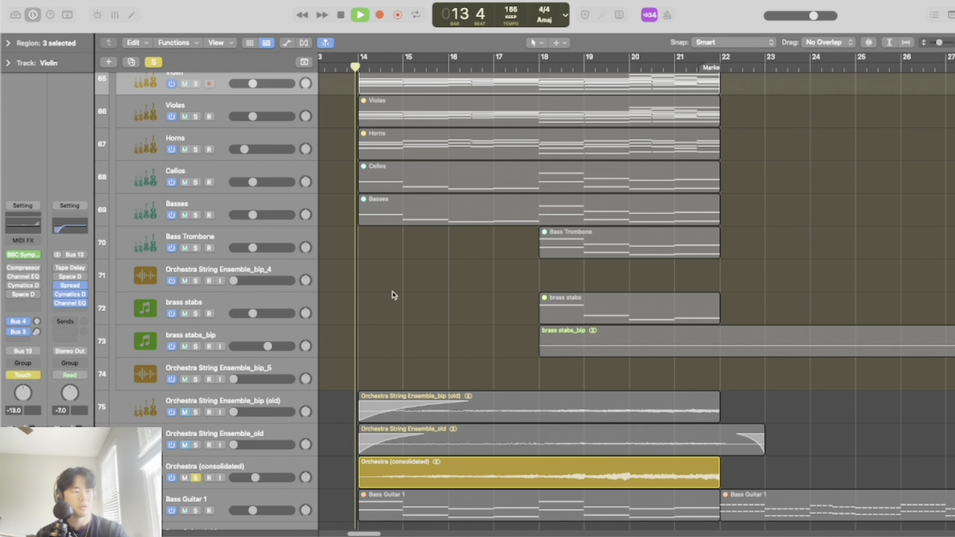
{"action": "scroll", "coordinate": [409, 303], "scroll_direction": "left", "scroll_amount": 2}
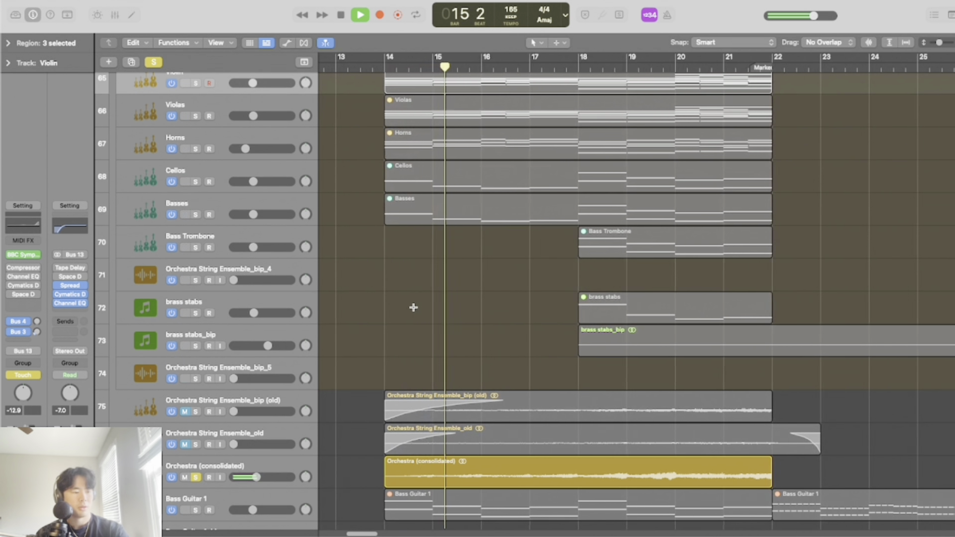
{"action": "scroll", "coordinate": [401, 309], "scroll_direction": "left", "scroll_amount": 3}
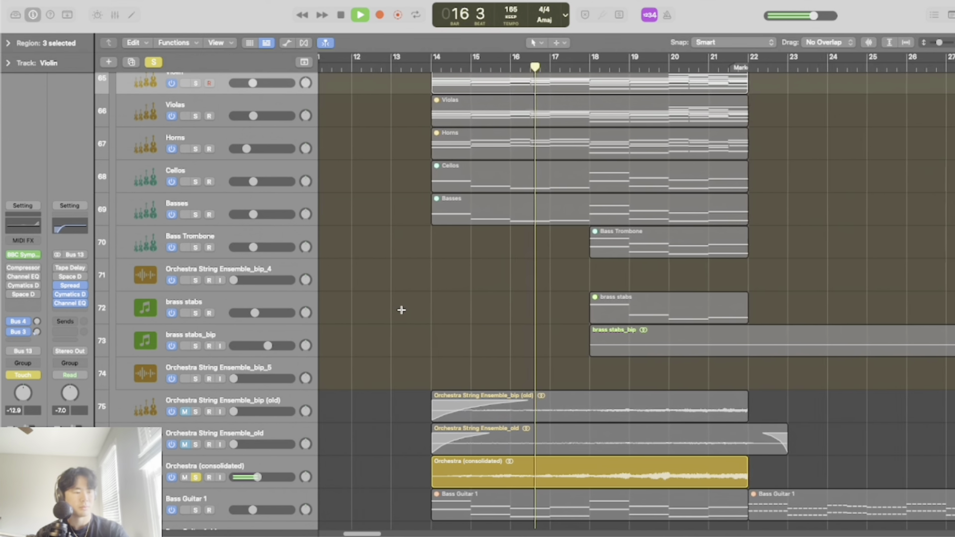
{"action": "scroll", "coordinate": [402, 314], "scroll_direction": "down", "scroll_amount": 1}
{"action": "scroll", "coordinate": [402, 314], "scroll_direction": "down", "scroll_amount": 5}
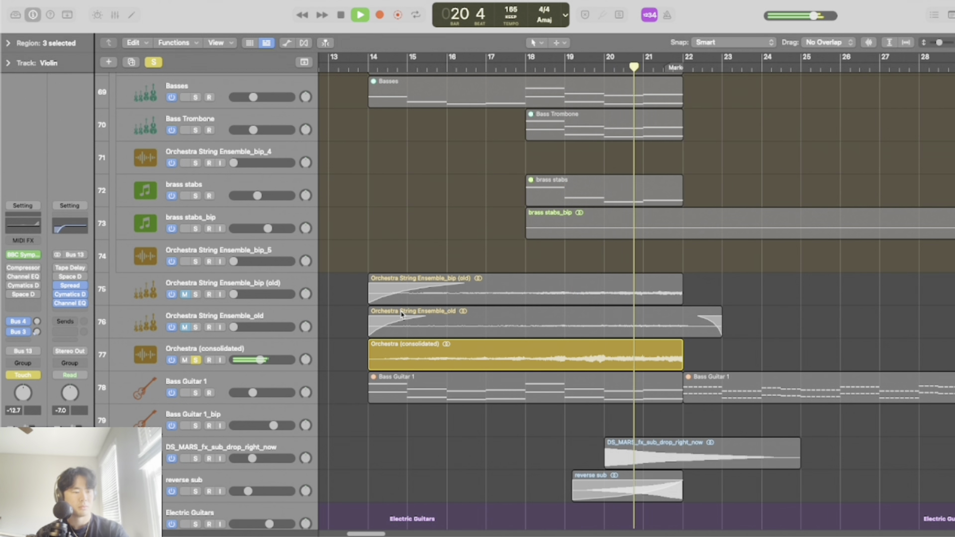
{"action": "key", "text": "space"}
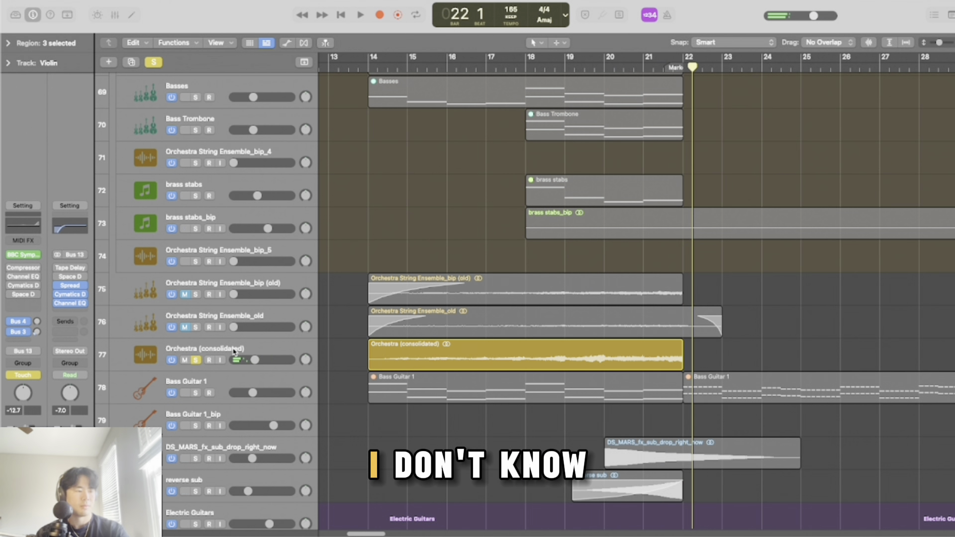
Step: Select the Orchestra (consolidated) track and turn off its solo
{"action": "left_click", "coordinate": [229, 345]}
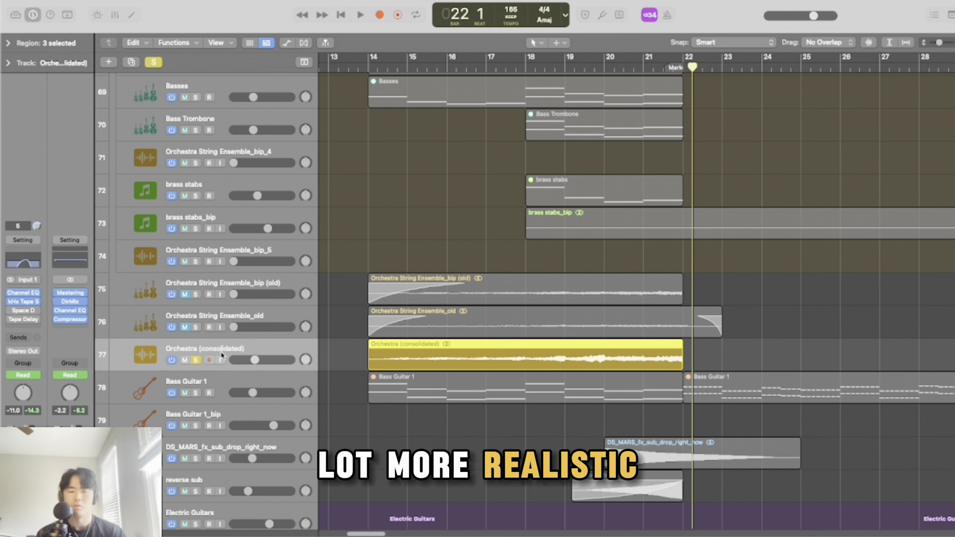
{"action": "left_click", "coordinate": [196, 360]}
{"action": "key", "text": "super+Left"}
{"action": "key", "text": "super+Left"}
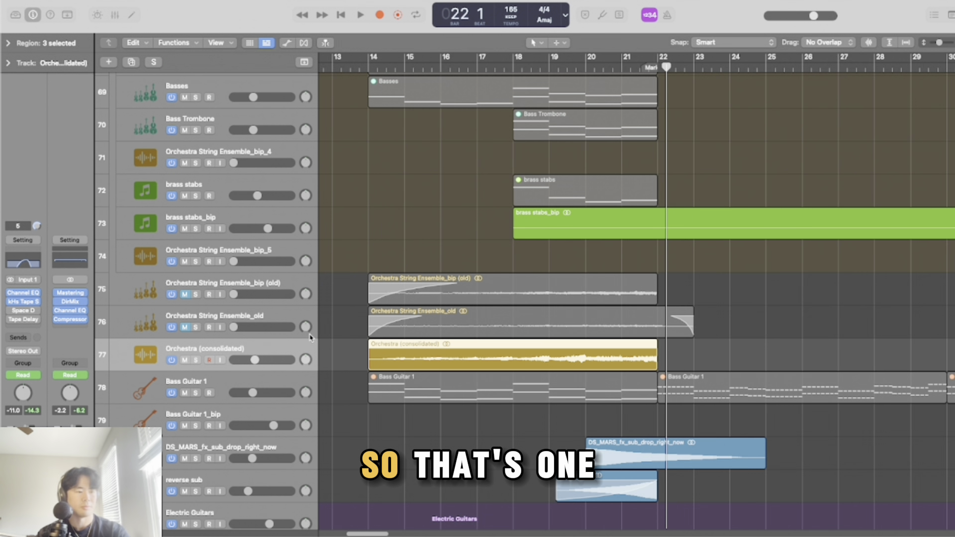
Step: Set a cycle range from bar 22 to bar 31 over the start of the Punk Bass regions
{"action": "key", "text": "super+Up"}
{"action": "scroll", "coordinate": [438, 326], "scroll_direction": "down", "scroll_amount": 10}
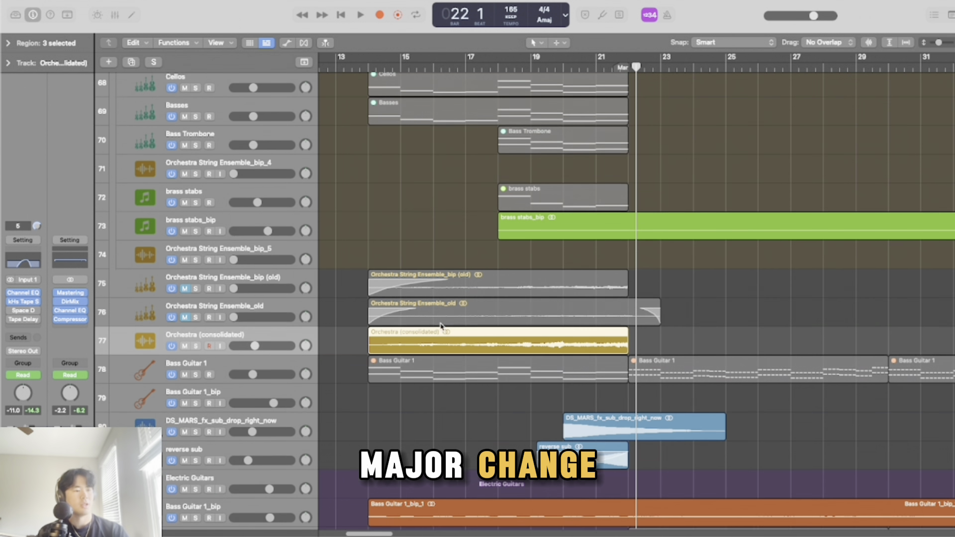
{"action": "scroll", "coordinate": [459, 315], "scroll_direction": "down", "scroll_amount": 5}
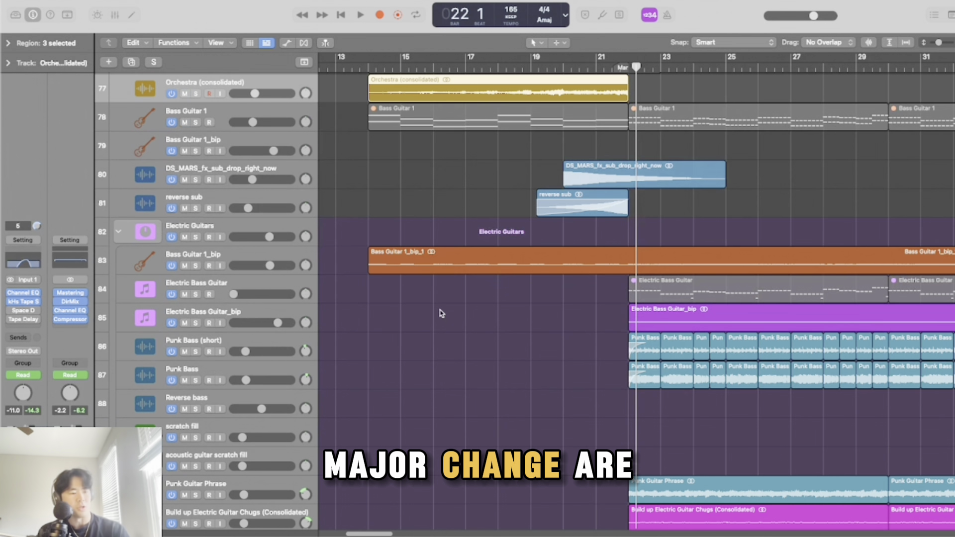
{"action": "scroll", "coordinate": [525, 310], "scroll_direction": "right", "scroll_amount": 6}
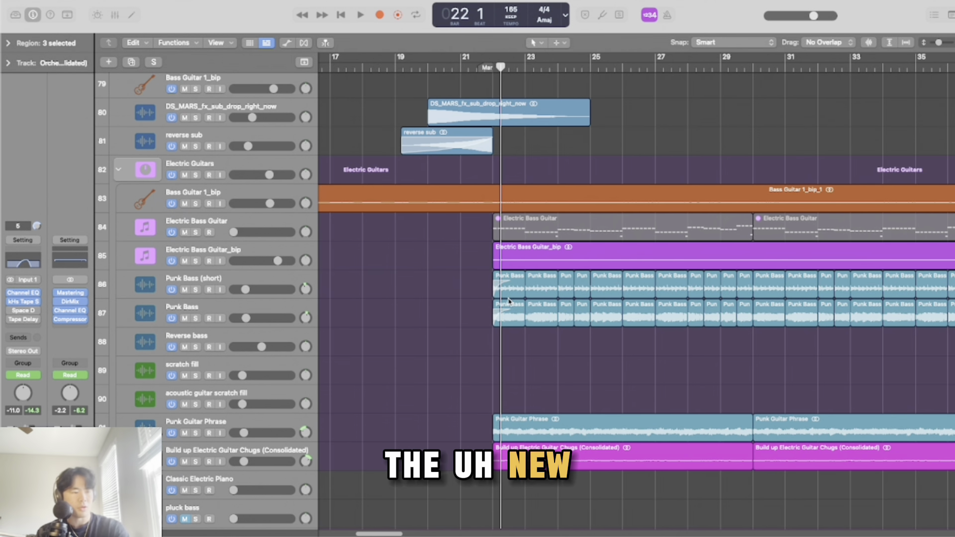
{"action": "left_click_drag", "start_coordinate": [449, 64], "coordinate": [740, 100]}
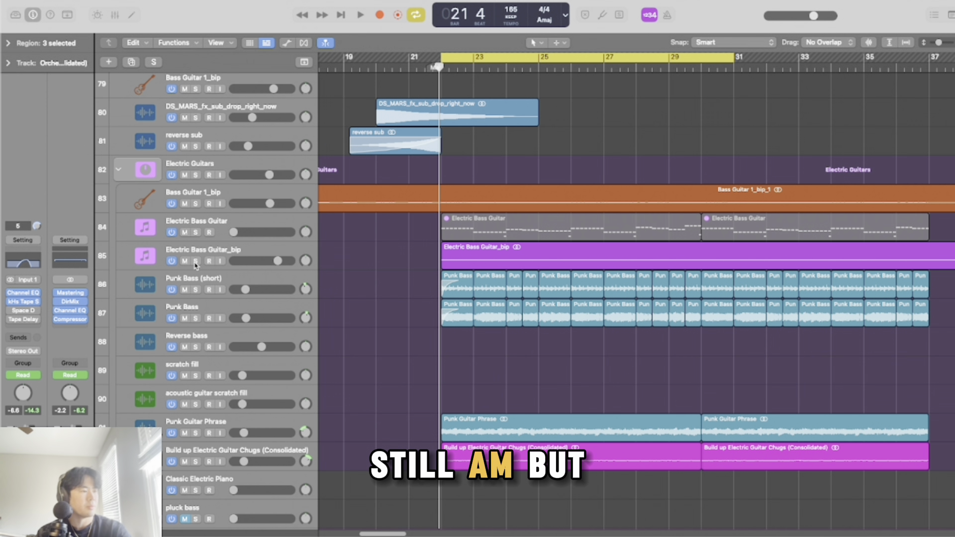
Step: Play the cycled section with Punk Bass (short) and Punk Bass soloed, unsolo Punk Bass, and stop playback
{"action": "left_click", "coordinate": [196, 290]}
{"action": "left_click", "coordinate": [196, 319]}
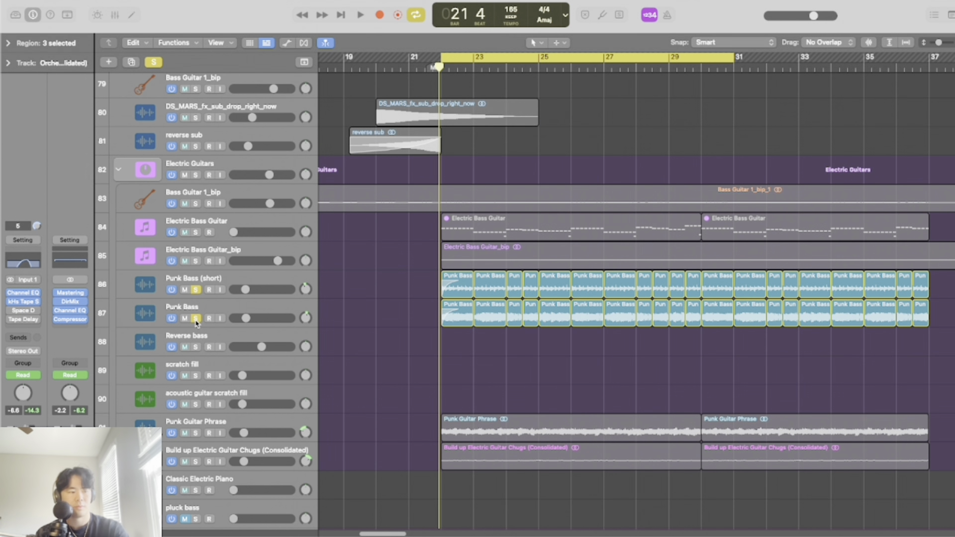
{"action": "key", "text": "space"}
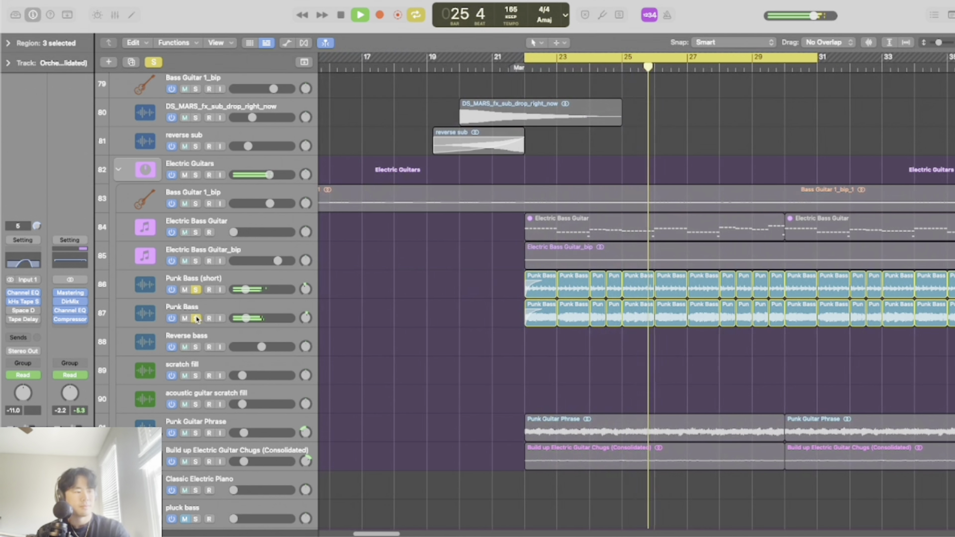
{"action": "left_click", "coordinate": [196, 318]}
{"action": "key", "text": "space"}
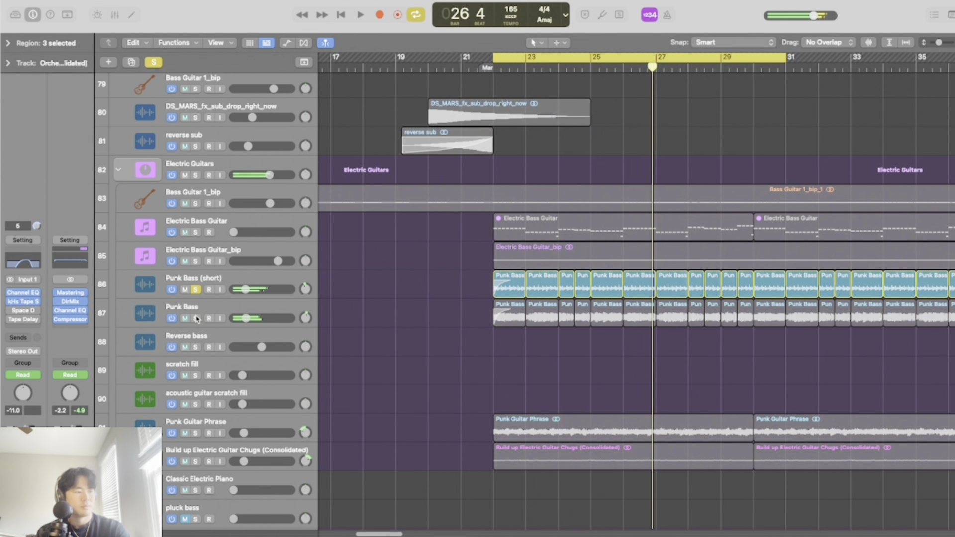
Step: Turn off the solo on Punk Bass (short) and solo the Punk Guitar Phrase track
{"action": "left_click", "coordinate": [197, 292]}
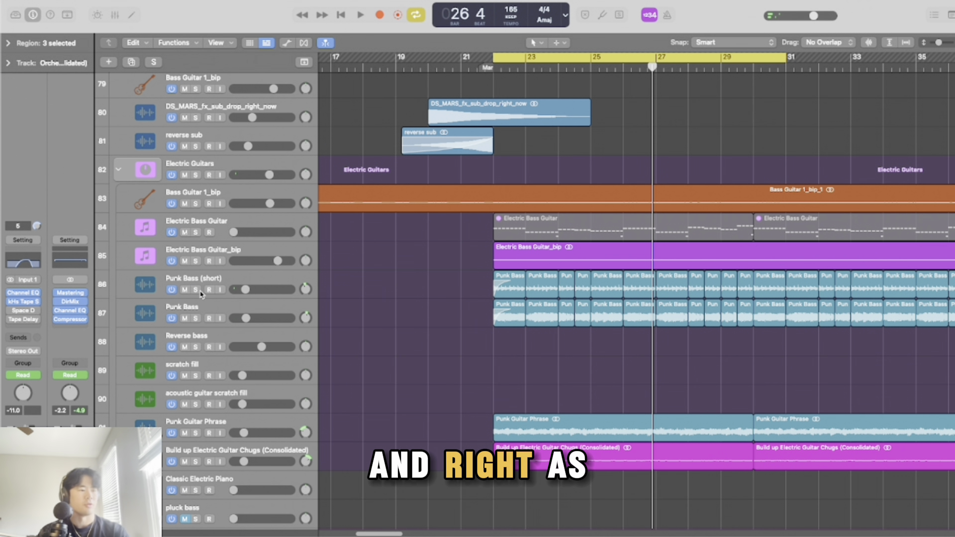
{"action": "left_click", "coordinate": [269, 424]}
{"action": "left_click", "coordinate": [196, 433]}
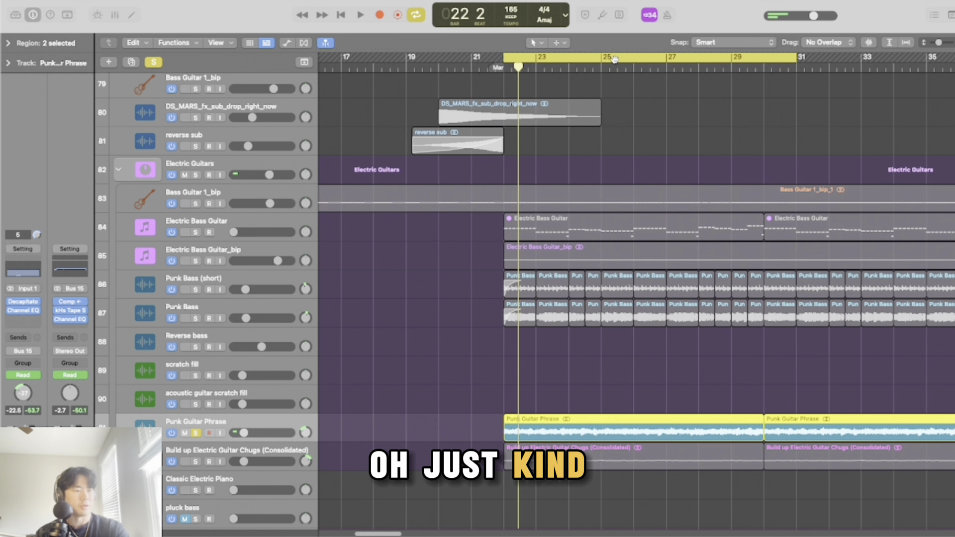
Step: Move the cycle range to bars 30–39 and play the soloed Punk Guitar Phrase part up to bar 36
{"action": "left_click_drag", "start_coordinate": [630, 66], "coordinate": [872, 78]}
{"action": "key", "text": "space"}
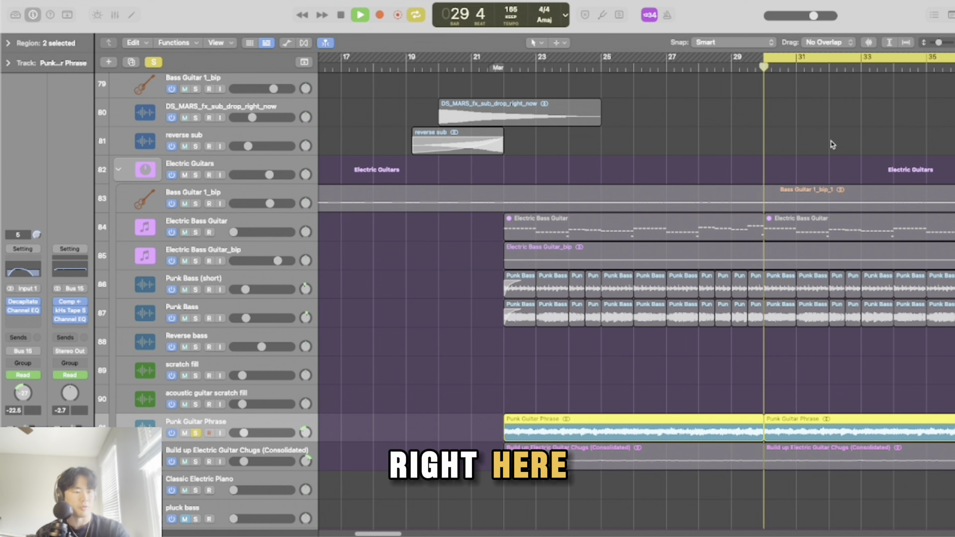
{"action": "key", "text": "super+Down"}
{"action": "key", "text": "super+Down"}
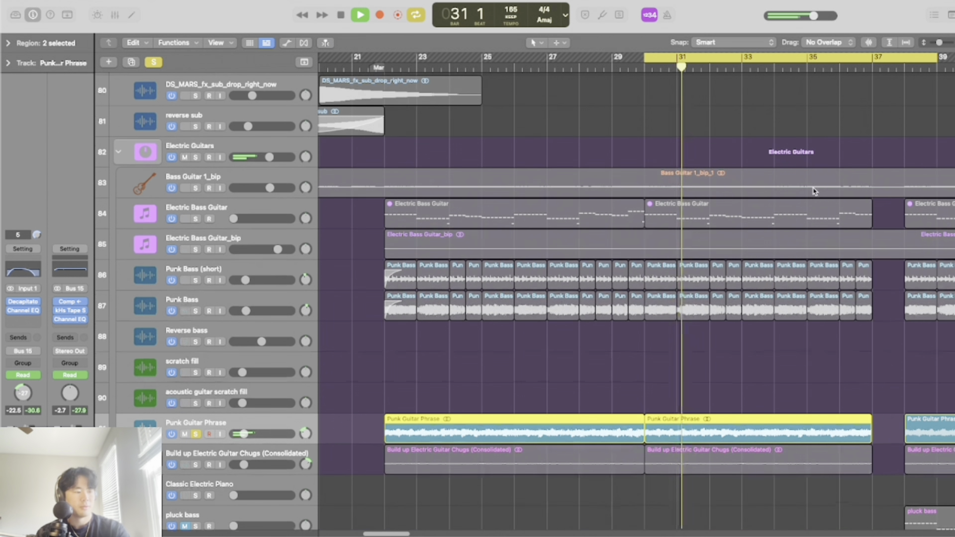
{"action": "key", "text": "super+Up"}
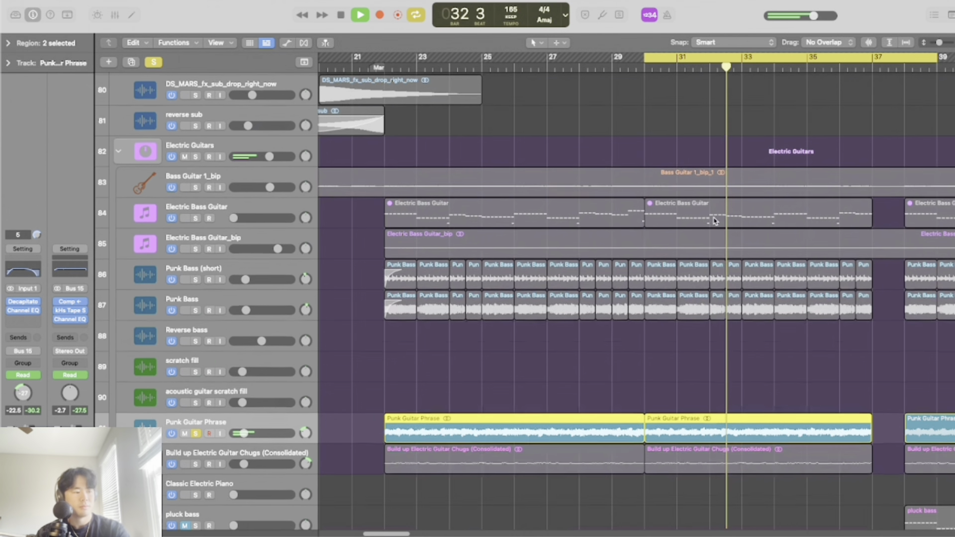
{"action": "scroll", "coordinate": [757, 205], "scroll_direction": "down", "scroll_amount": 2}
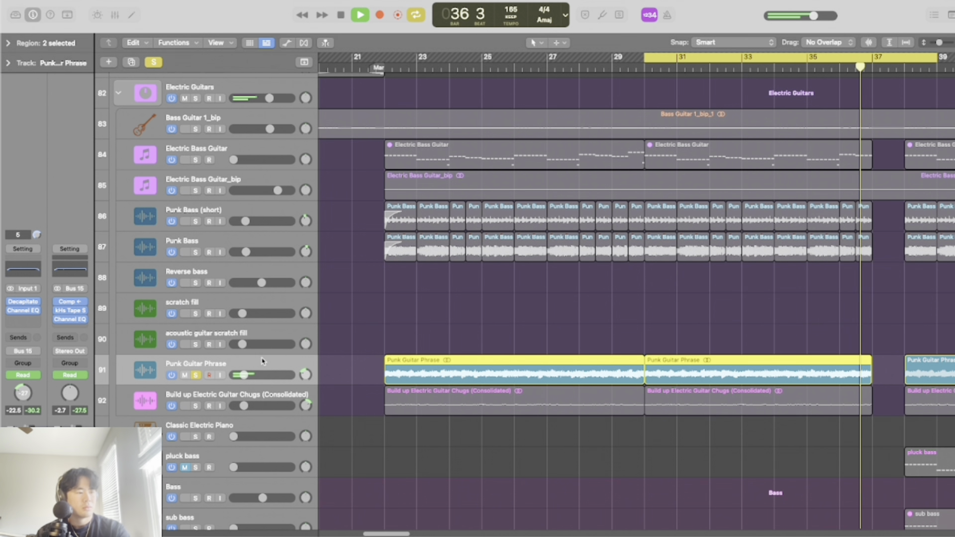
{"action": "key", "text": "space"}
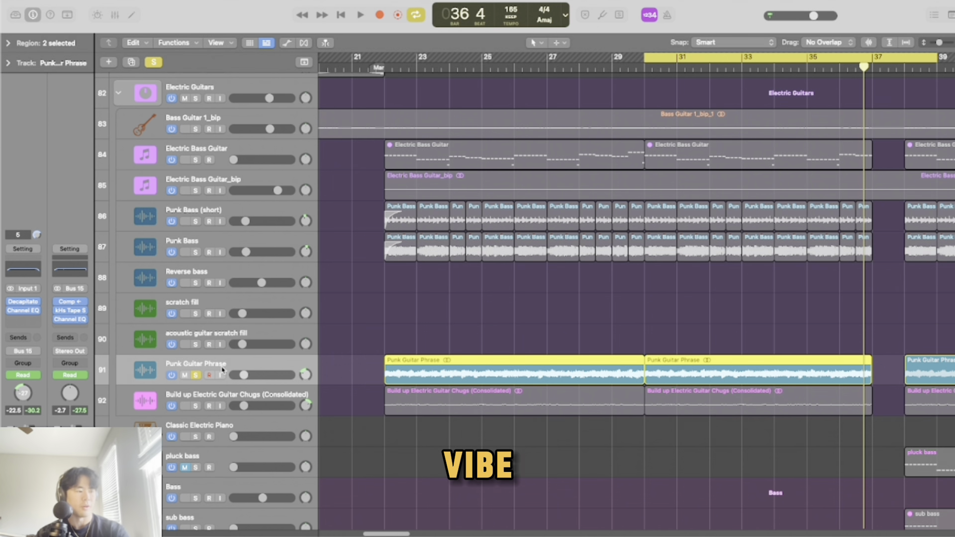
Step: Solo Build up Electric Guitar Chugs (Consolidated) in place of Punk Guitar Phrase and play it from bar 30 to bar 33
{"action": "left_click", "coordinate": [195, 405]}
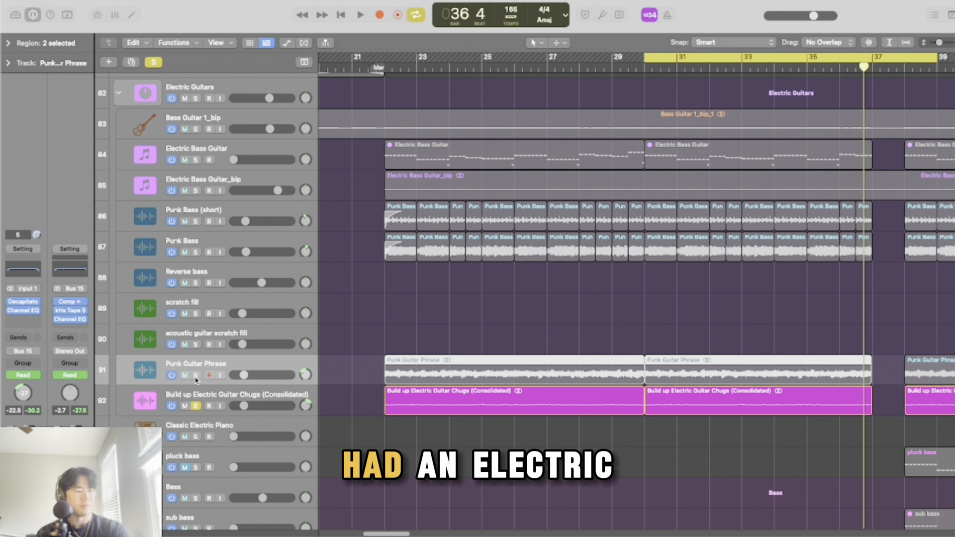
{"action": "left_click", "coordinate": [660, 67]}
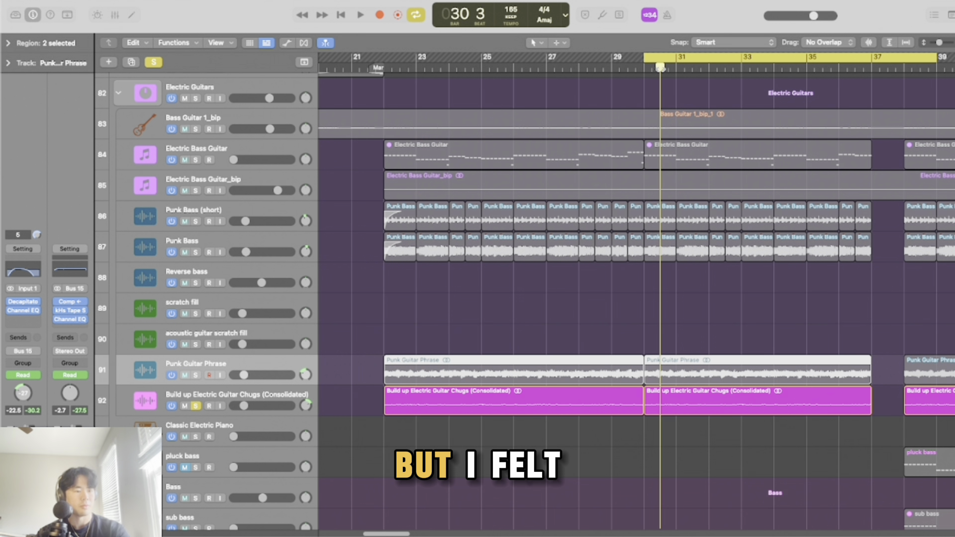
{"action": "left_click_drag", "start_coordinate": [660, 67], "coordinate": [644, 67]}
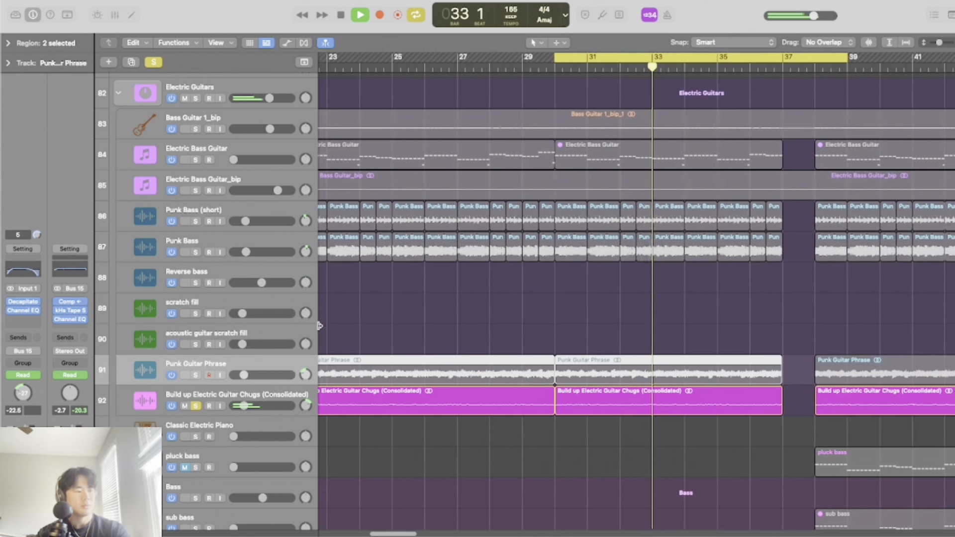
{"action": "key", "text": "space"}
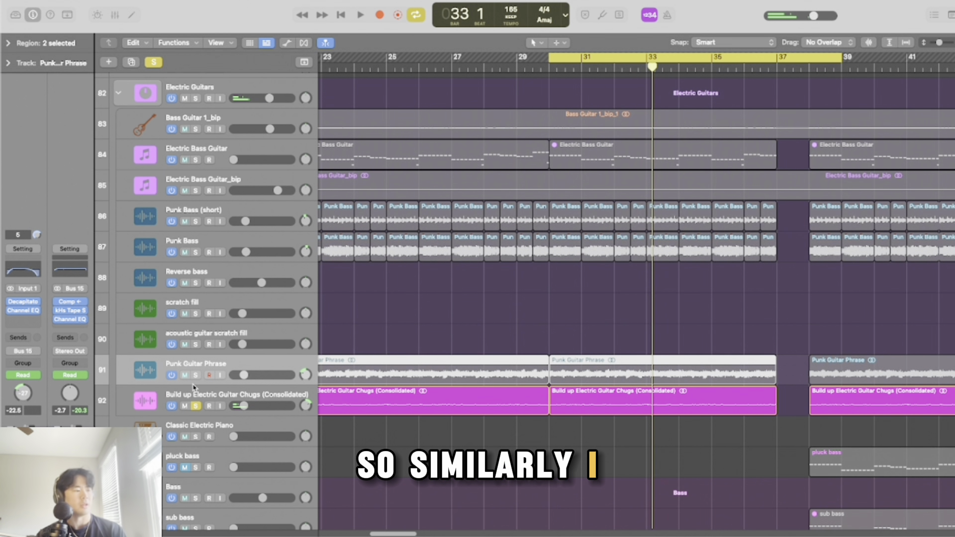
Step: Solo Punk Guitar Phrase together with the guitar chugs and play both from bar 33 to bar 36
{"action": "left_click", "coordinate": [197, 376]}
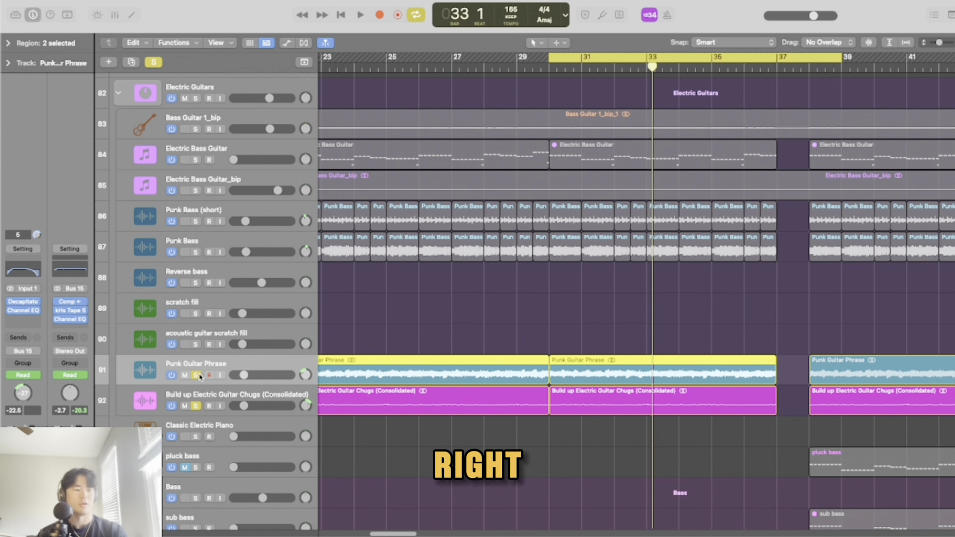
{"action": "key", "text": "space"}
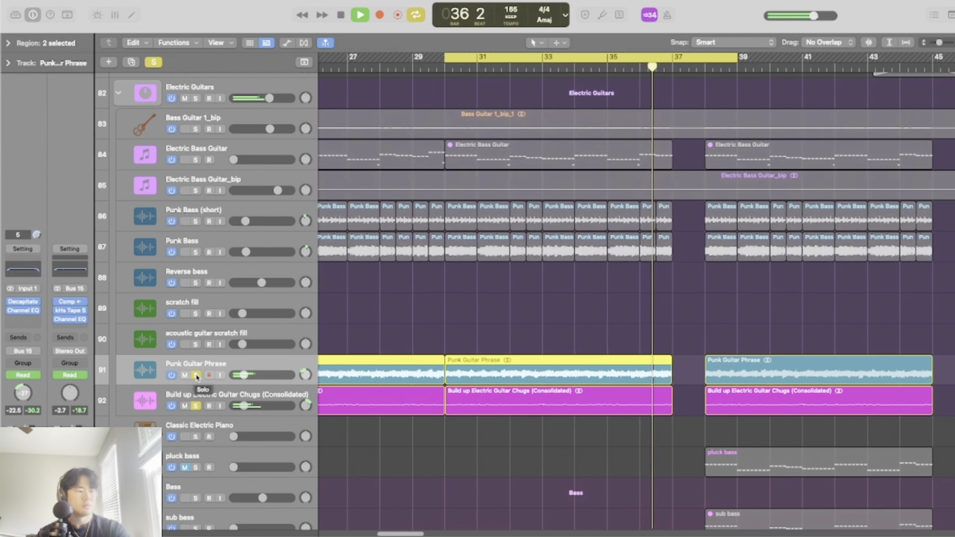
{"action": "key", "text": "space"}
Step: Turn off the solos on Punk Guitar Phrase and Build up Electric Guitar Chugs (Consolidated), and switch off cycle mode
{"action": "left_click", "coordinate": [197, 375]}
{"action": "left_click", "coordinate": [196, 406]}
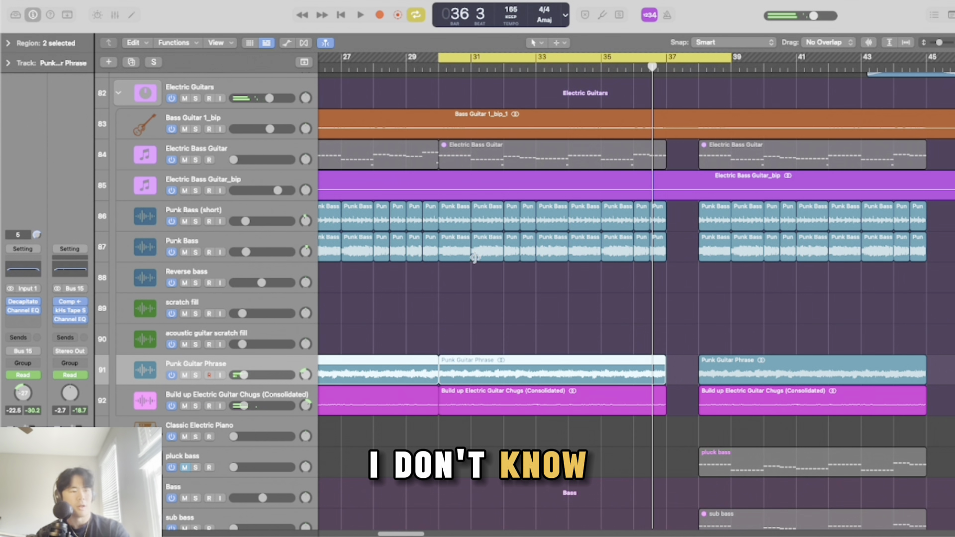
{"action": "key", "text": "super+Left"}
{"action": "key", "text": "c"}
{"action": "key", "text": "super+Left"}
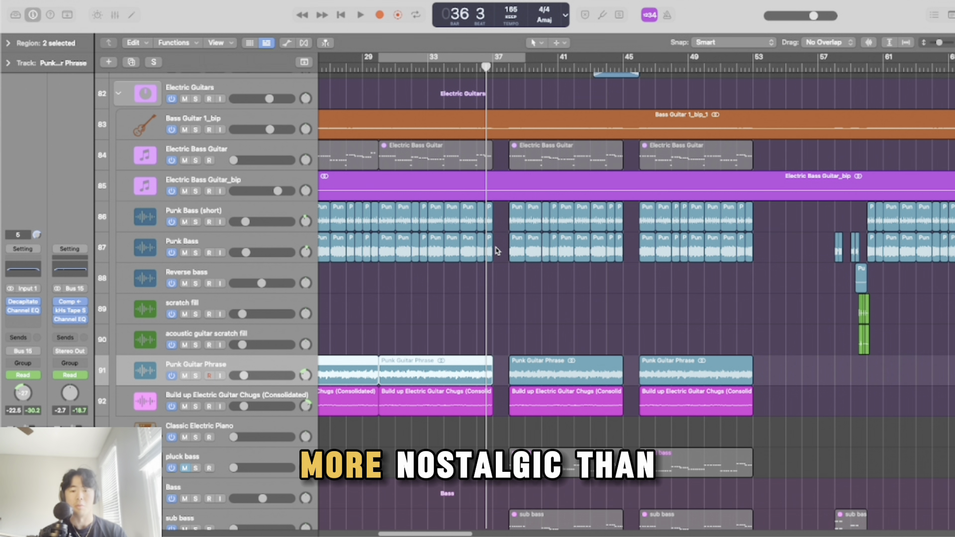
Step: Play the full mix from bar 43 to bar 46 while reviewing the guitar, orchestra and riff tracks
{"action": "scroll", "coordinate": [496, 245], "scroll_direction": "up", "scroll_amount": 5}
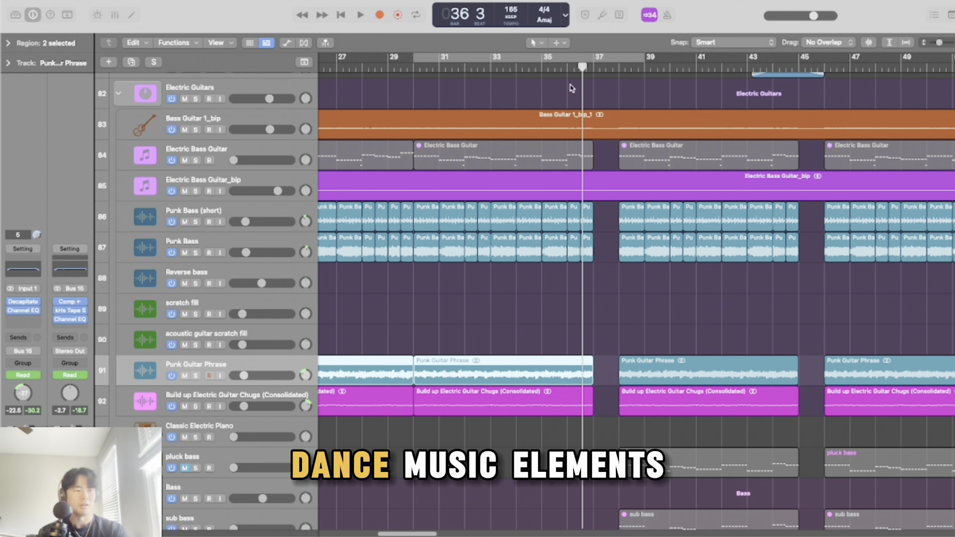
{"action": "scroll", "coordinate": [437, 211], "scroll_direction": "down", "scroll_amount": 3}
{"action": "scroll", "coordinate": [437, 210], "scroll_direction": "down", "scroll_amount": 2}
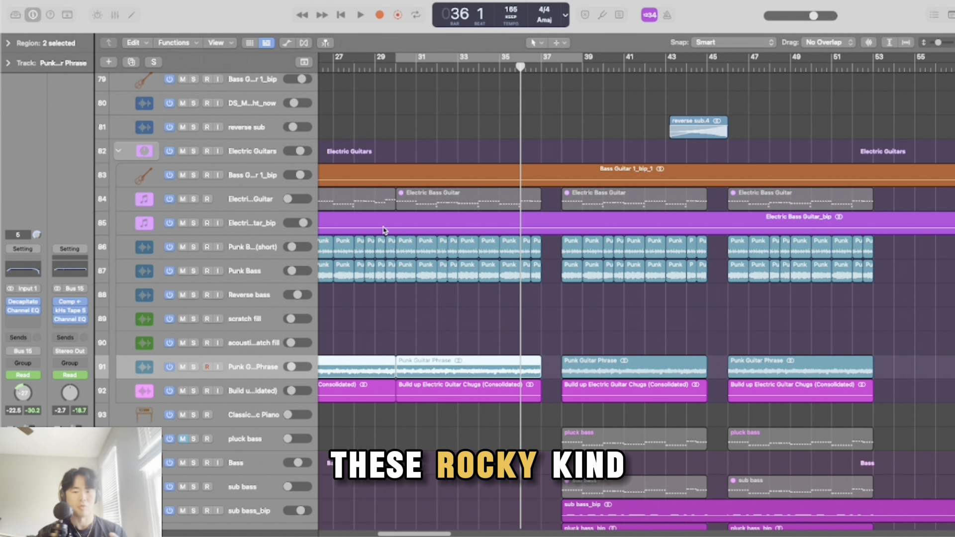
{"action": "scroll", "coordinate": [422, 226], "scroll_direction": "down", "scroll_amount": 3}
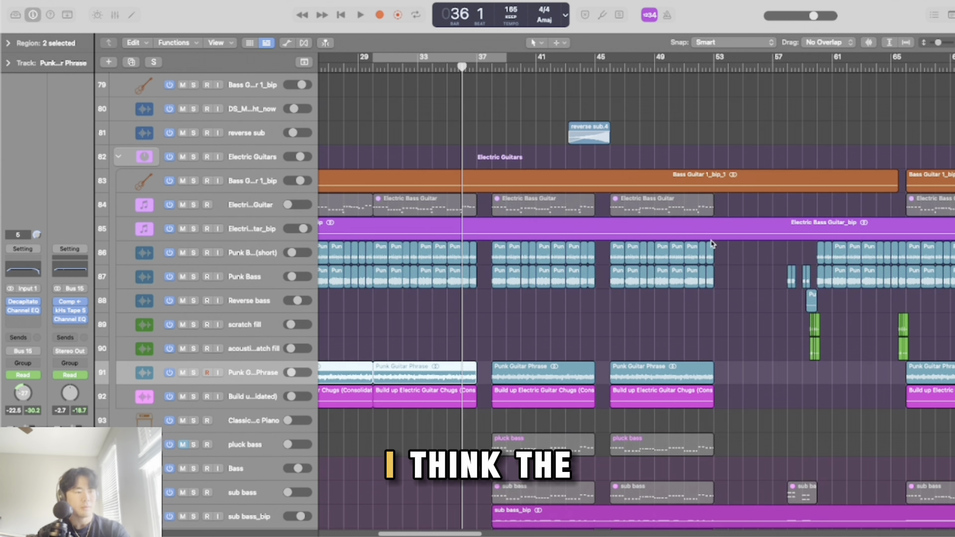
{"action": "left_click", "coordinate": [543, 67]}
{"action": "left_click_drag", "start_coordinate": [542, 66], "coordinate": [577, 66]}
{"action": "scroll", "coordinate": [640, 200], "scroll_direction": "up", "scroll_amount": 4}
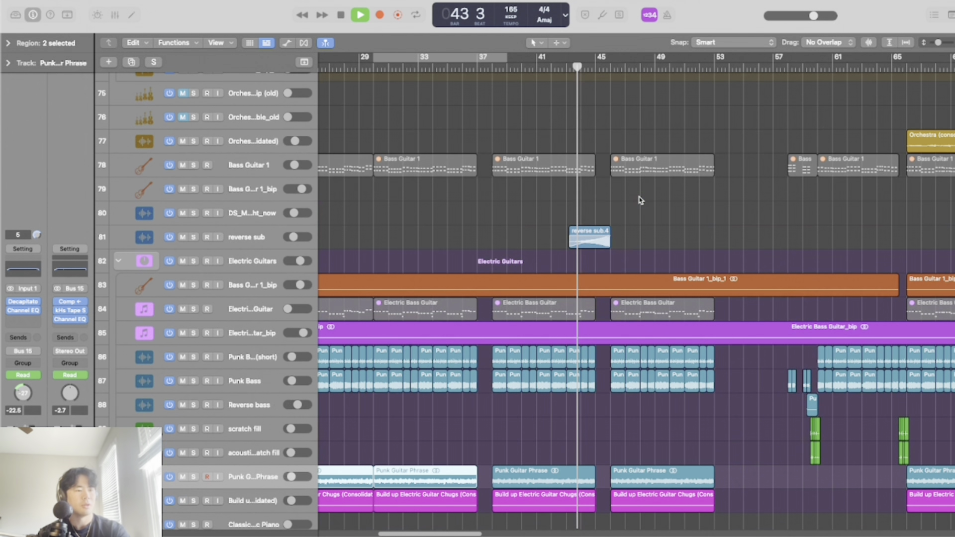
{"action": "scroll", "coordinate": [640, 201], "scroll_direction": "up", "scroll_amount": 10}
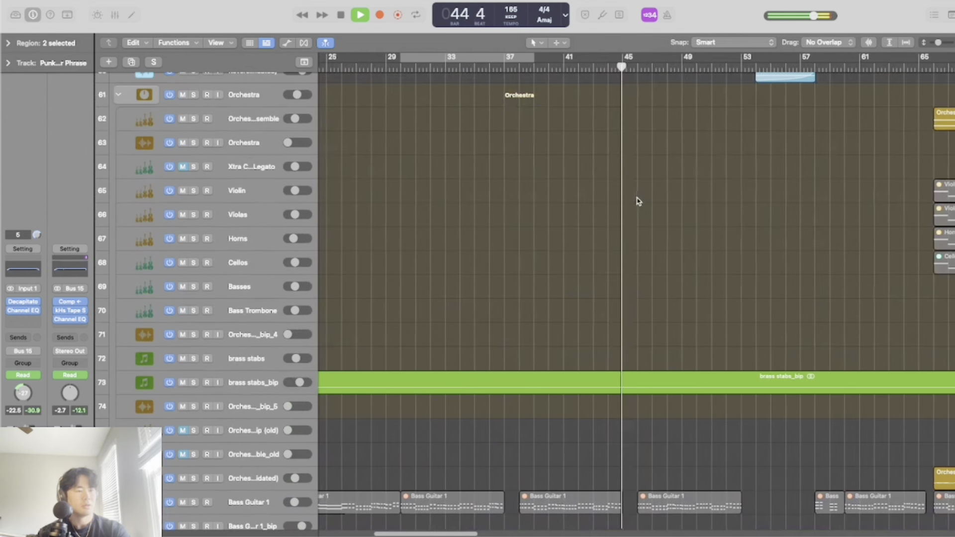
{"action": "scroll", "coordinate": [639, 201], "scroll_direction": "up", "scroll_amount": 6}
{"action": "key", "text": "space"}
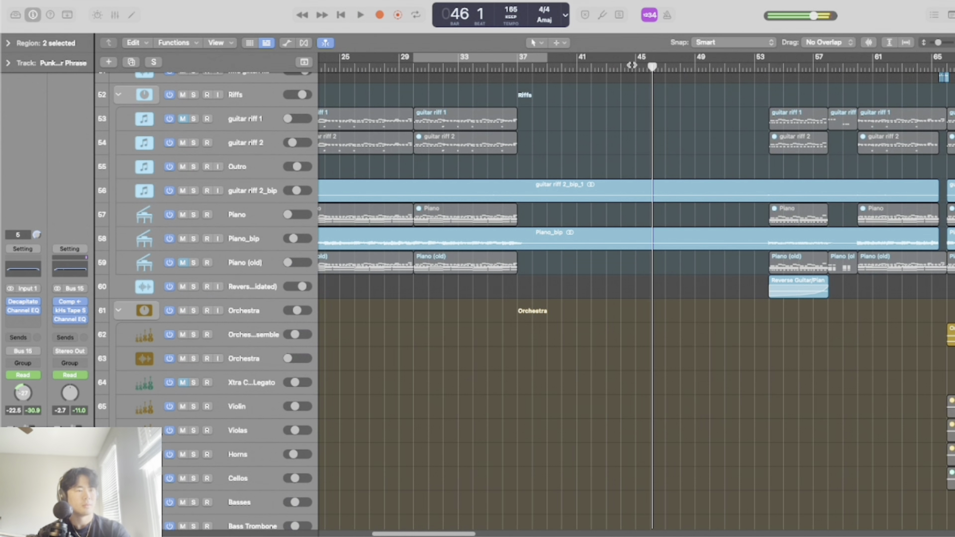
Step: Replay the full mix from bar 44 to bar 46 to hear the transition at the reverse sub region
{"action": "left_click", "coordinate": [634, 66]}
{"action": "scroll", "coordinate": [642, 269], "scroll_direction": "down", "scroll_amount": 14}
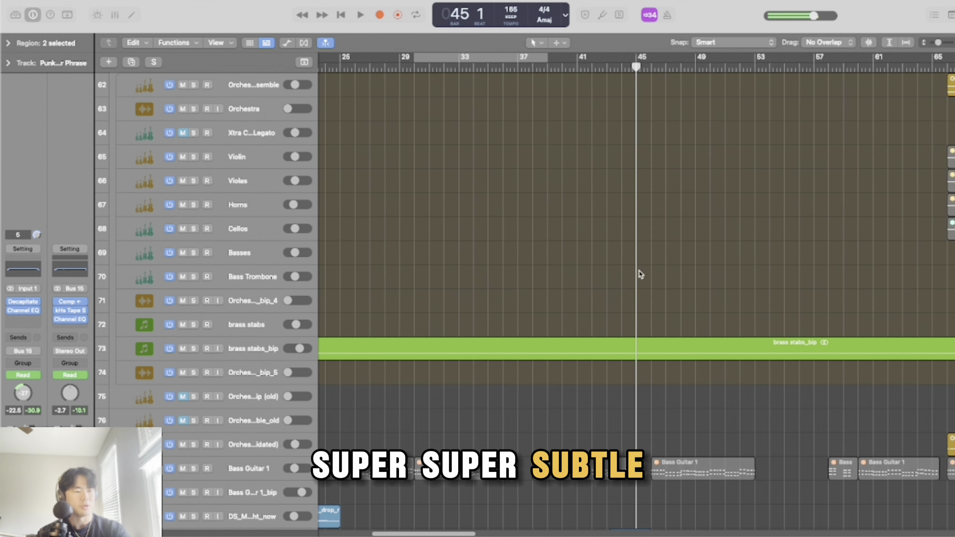
{"action": "scroll", "coordinate": [652, 271], "scroll_direction": "up", "scroll_amount": 8}
{"action": "scroll", "coordinate": [619, 135], "scroll_direction": "up", "scroll_amount": 3}
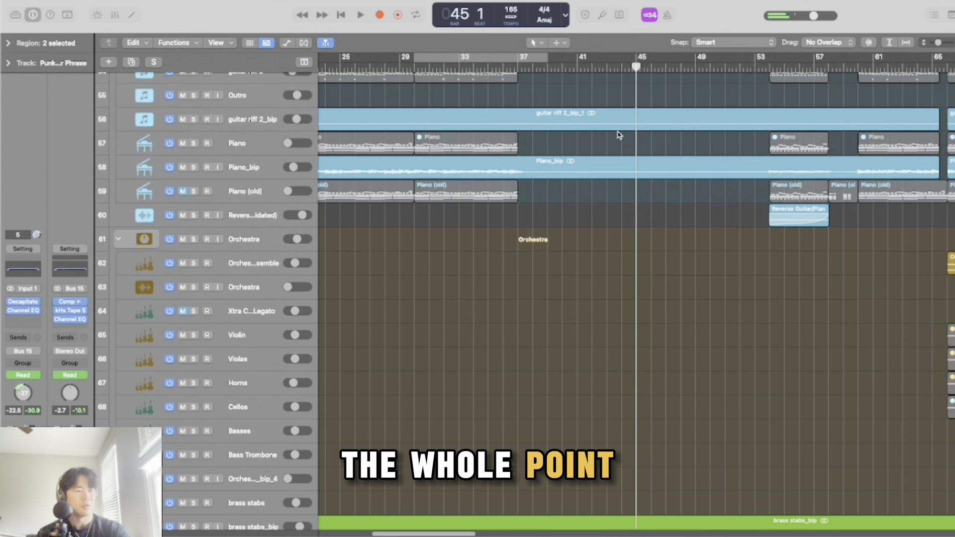
{"action": "left_click", "coordinate": [621, 67]}
{"action": "scroll", "coordinate": [645, 134], "scroll_direction": "down", "scroll_amount": 10}
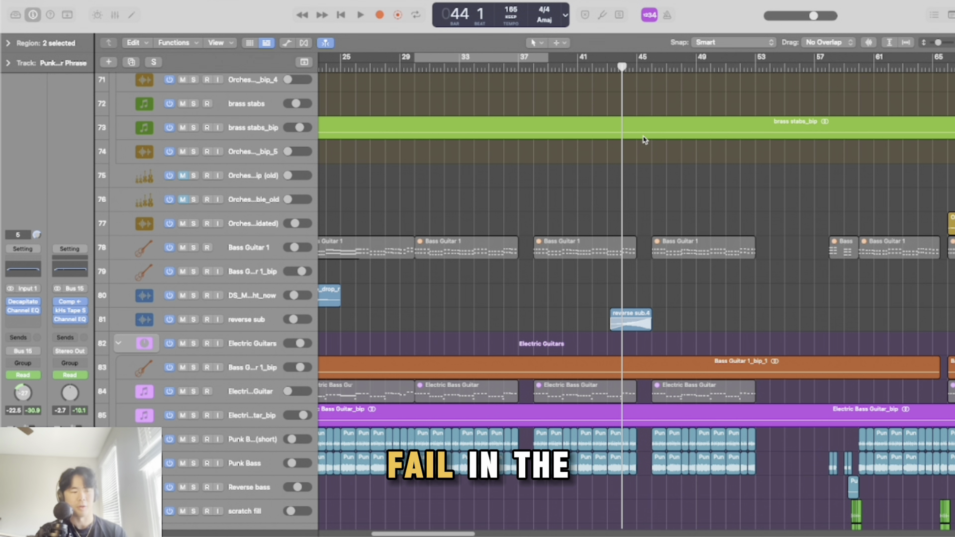
{"action": "key", "text": "space"}
{"action": "scroll", "coordinate": [672, 179], "scroll_direction": "down", "scroll_amount": 5}
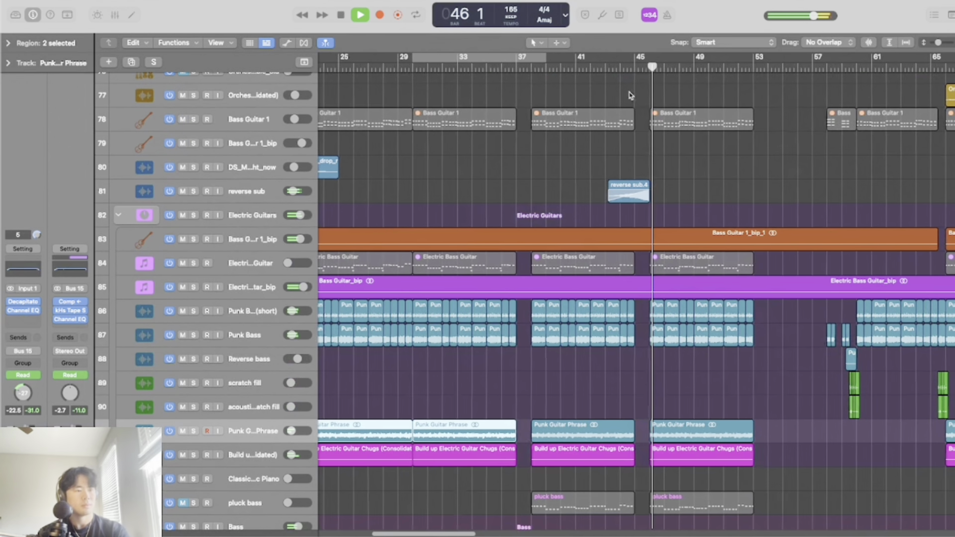
{"action": "key", "text": "space"}
Step: Place the playhead at bar 45 and solo the Vocal ambience glitch_bip track
{"action": "left_click", "coordinate": [630, 69]}
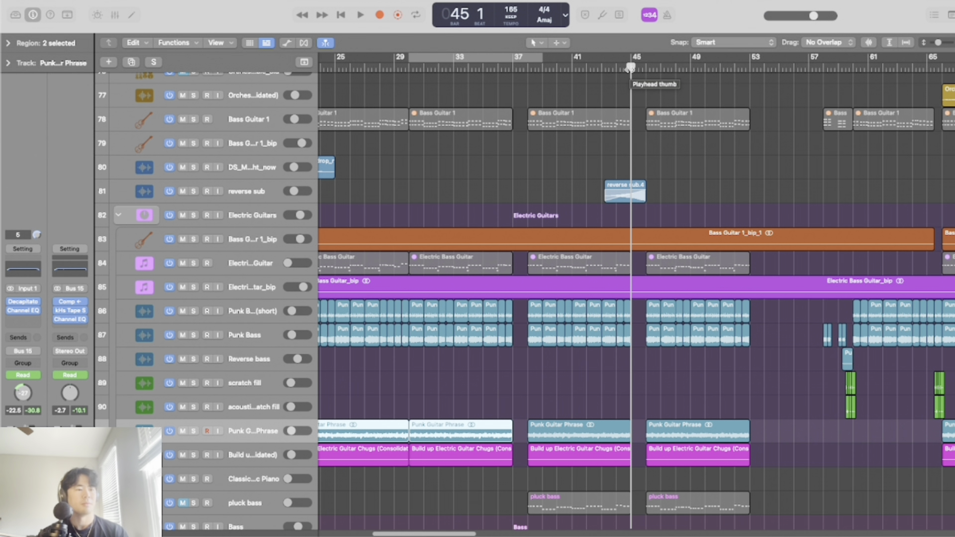
{"action": "scroll", "coordinate": [622, 205], "scroll_direction": "down", "scroll_amount": 10}
{"action": "scroll", "coordinate": [599, 239], "scroll_direction": "up", "scroll_amount": 5}
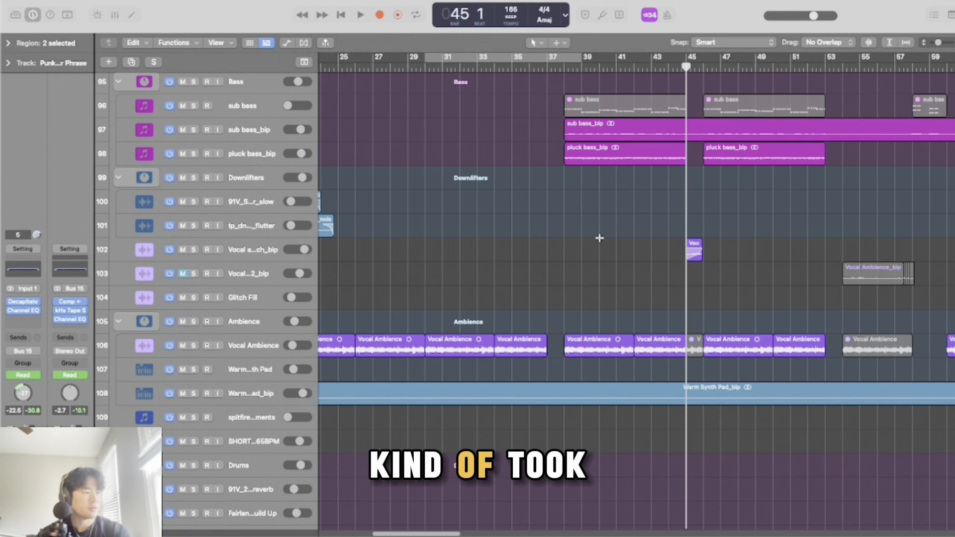
{"action": "scroll", "coordinate": [499, 234], "scroll_direction": "up", "scroll_amount": 3}
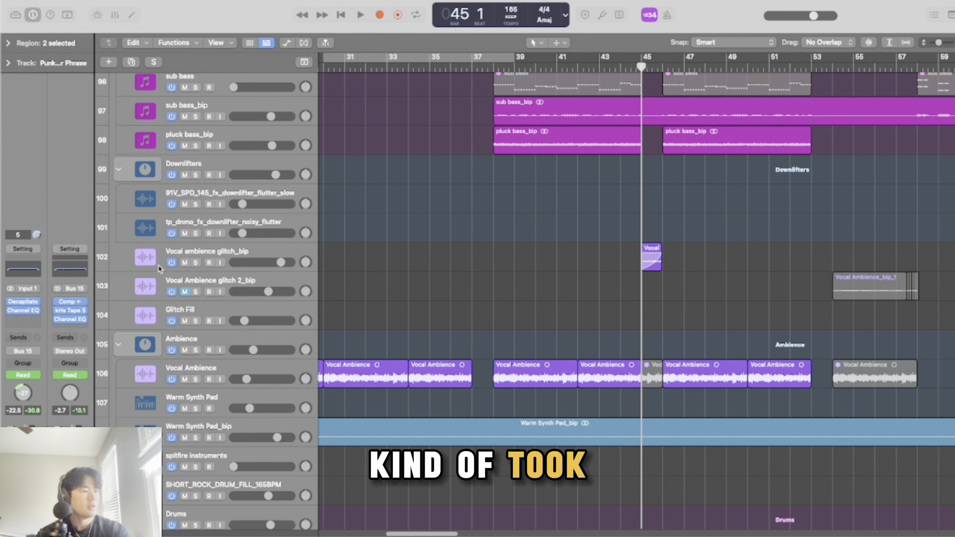
{"action": "left_click", "coordinate": [197, 264]}
Step: Play the soloed Vocal ambience glitch_bip region from bar 45 to bar 46
{"action": "scroll", "coordinate": [478, 244], "scroll_direction": "right", "scroll_amount": 2}
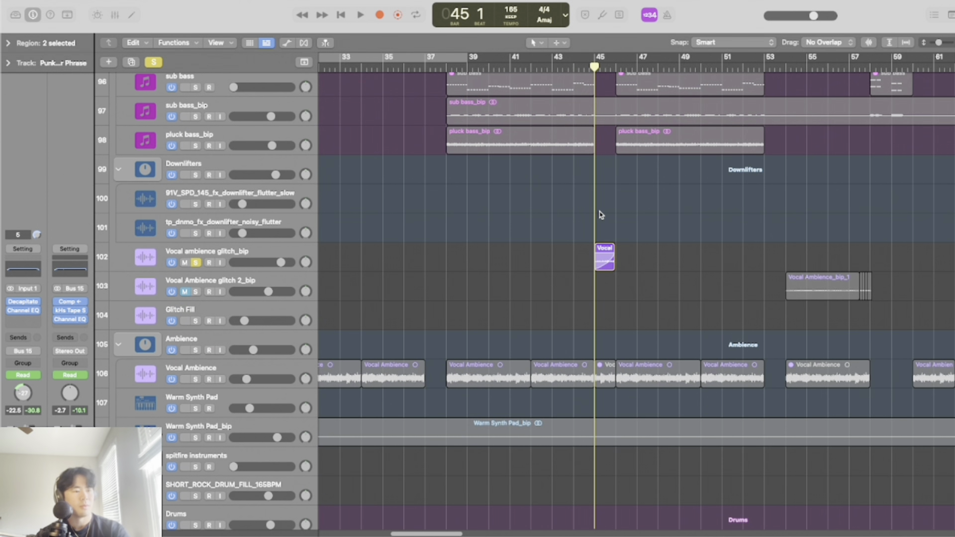
{"action": "key", "text": "super+Right"}
{"action": "key", "text": "super+Down"}
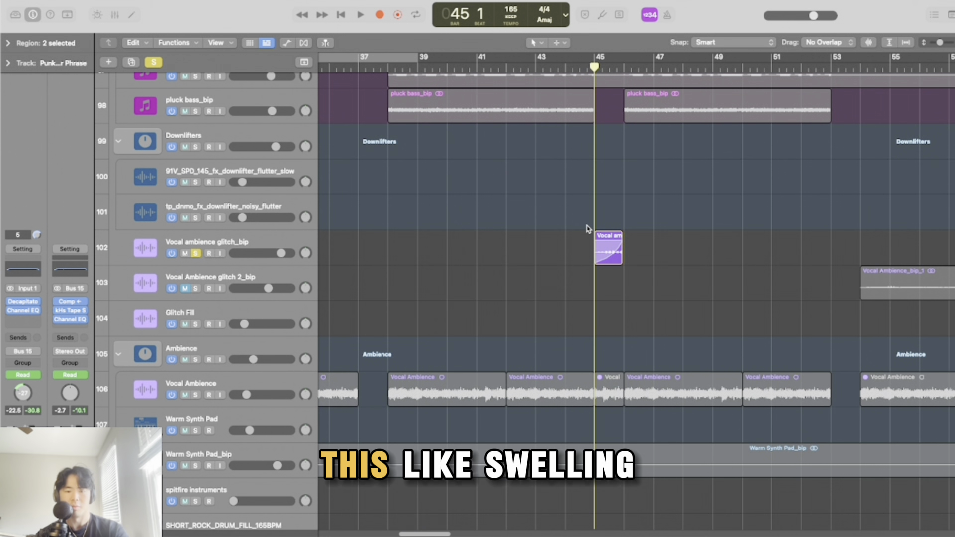
{"action": "key", "text": "space"}
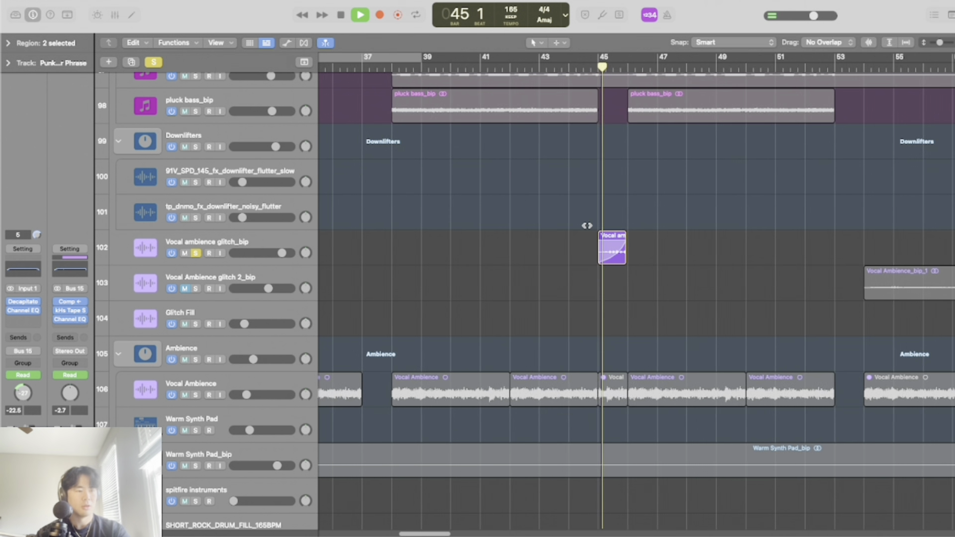
{"action": "key", "text": "space"}
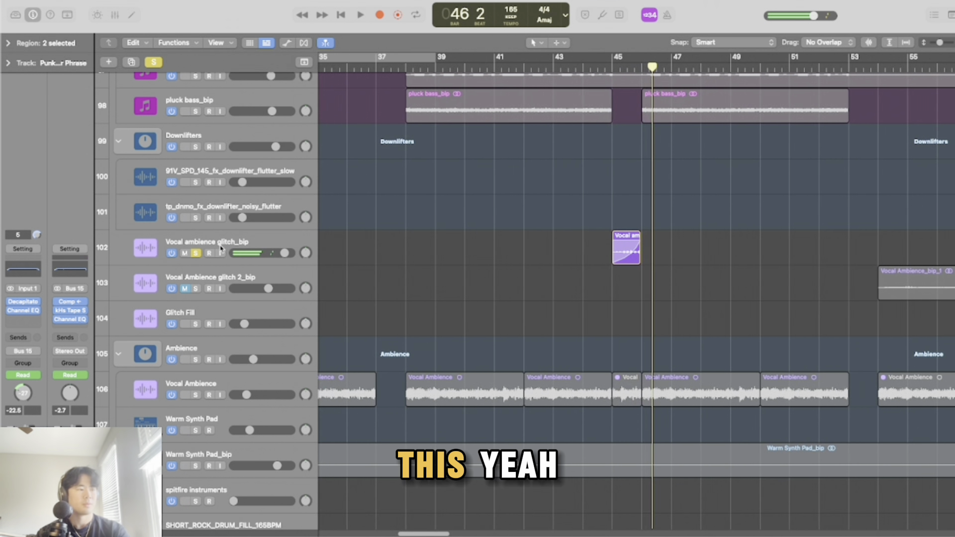
Step: Turn off the solo on Vocal ambience glitch_bip and play the full mix from bar 43
{"action": "left_click", "coordinate": [195, 253]}
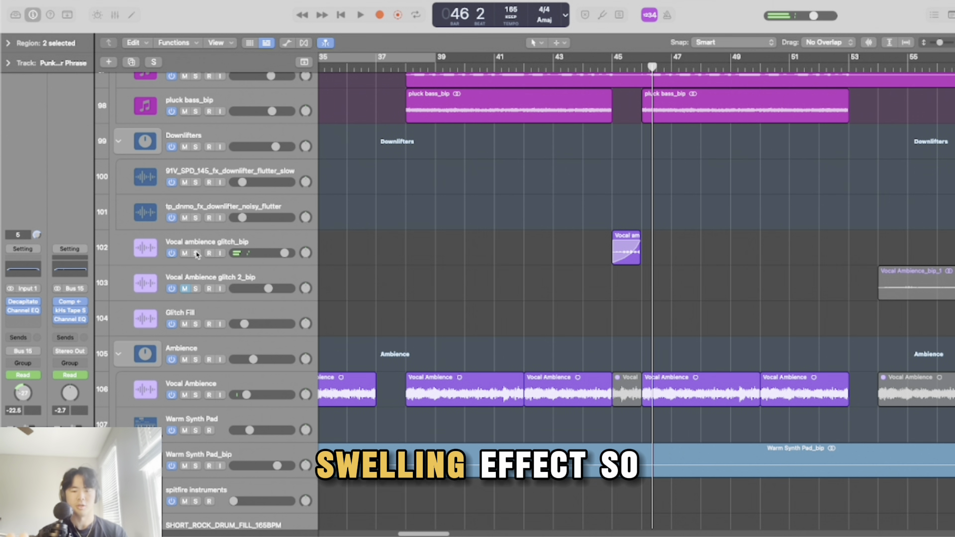
{"action": "left_click", "coordinate": [568, 63]}
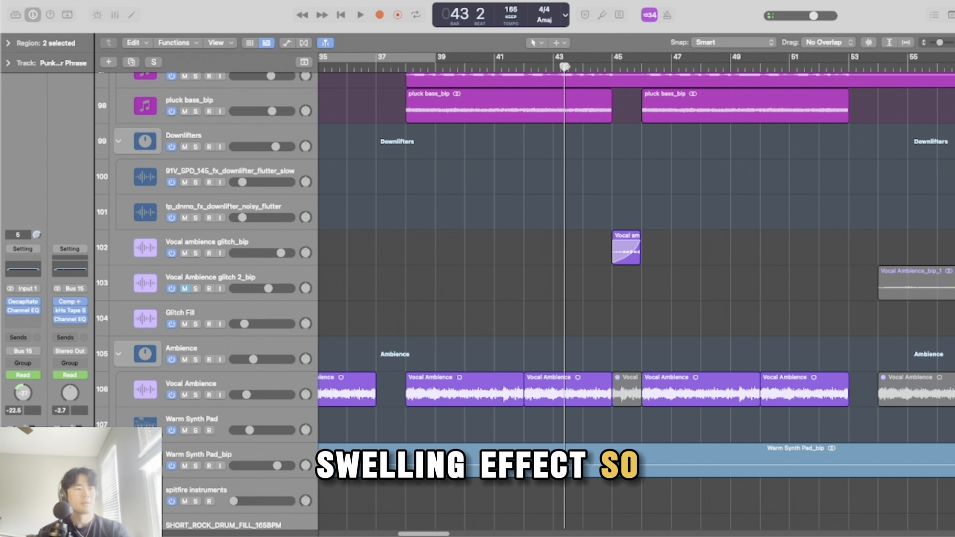
{"action": "key", "text": "space"}
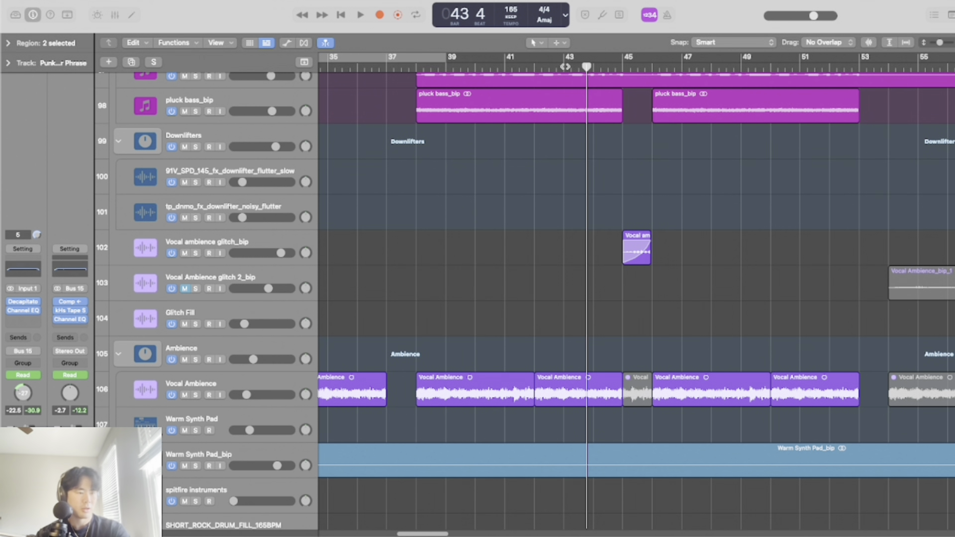
Step: Play the full mix from the end of bar 43 through the transition and stop at bar 46
{"action": "key", "text": "space"}
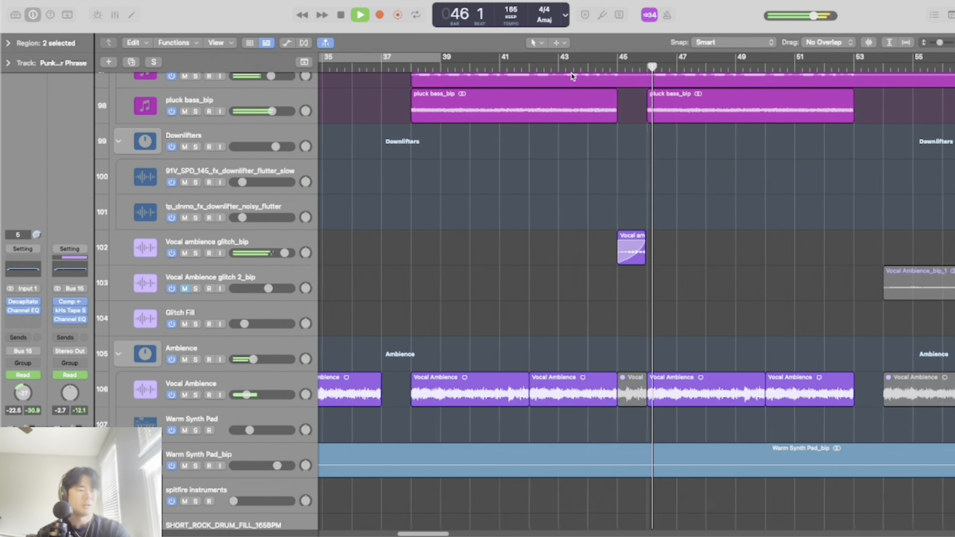
{"action": "key", "text": "space"}
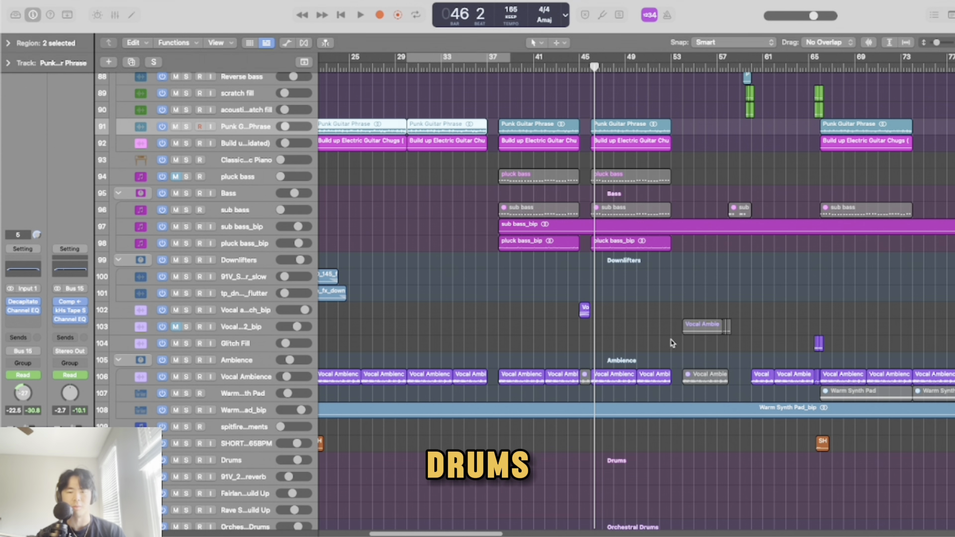
Step: Place the playhead at bar 21 and solo the Rock Drums stack
{"action": "scroll", "coordinate": [718, 346], "scroll_direction": "left", "scroll_amount": 5}
{"action": "scroll", "coordinate": [693, 342], "scroll_direction": "down", "scroll_amount": 10}
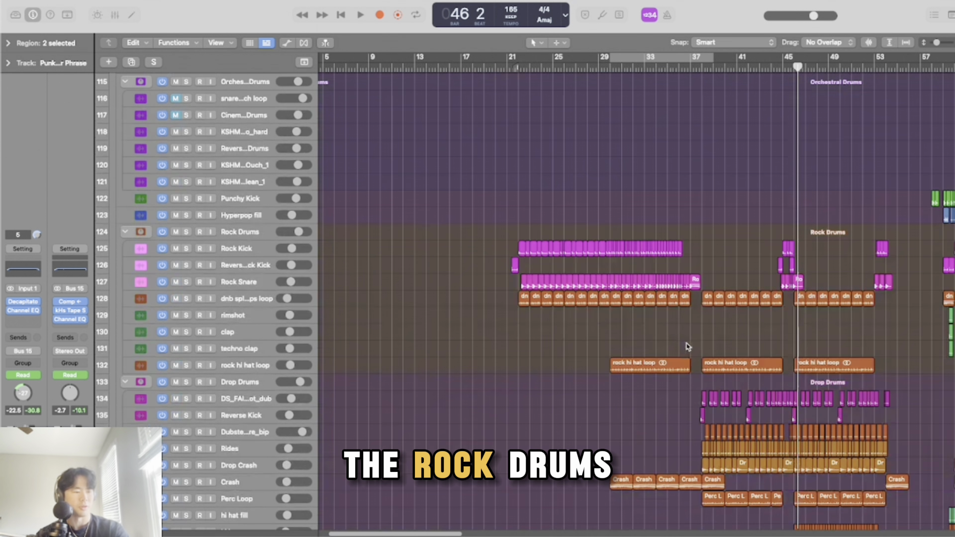
{"action": "left_click", "coordinate": [508, 66]}
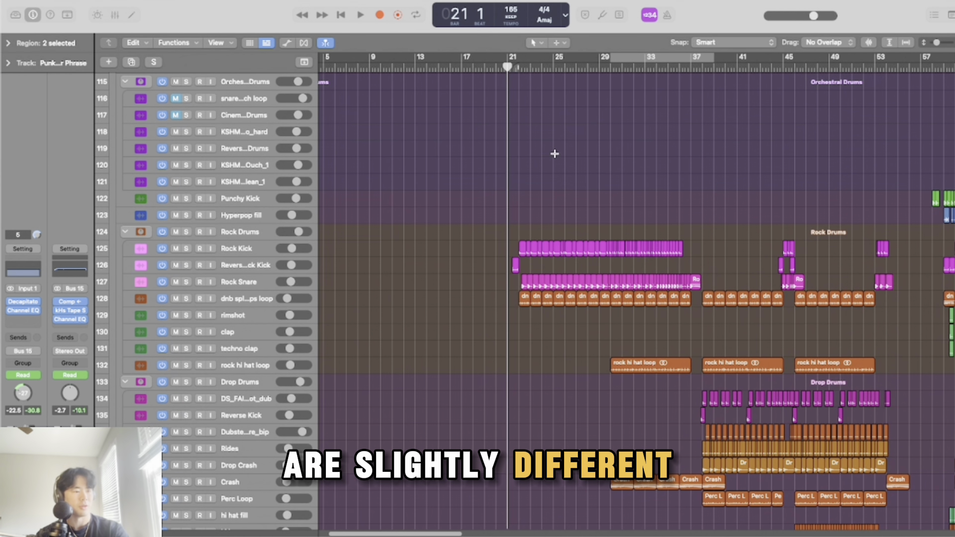
{"action": "key", "text": "super+Right"}
{"action": "key", "text": "super+Down"}
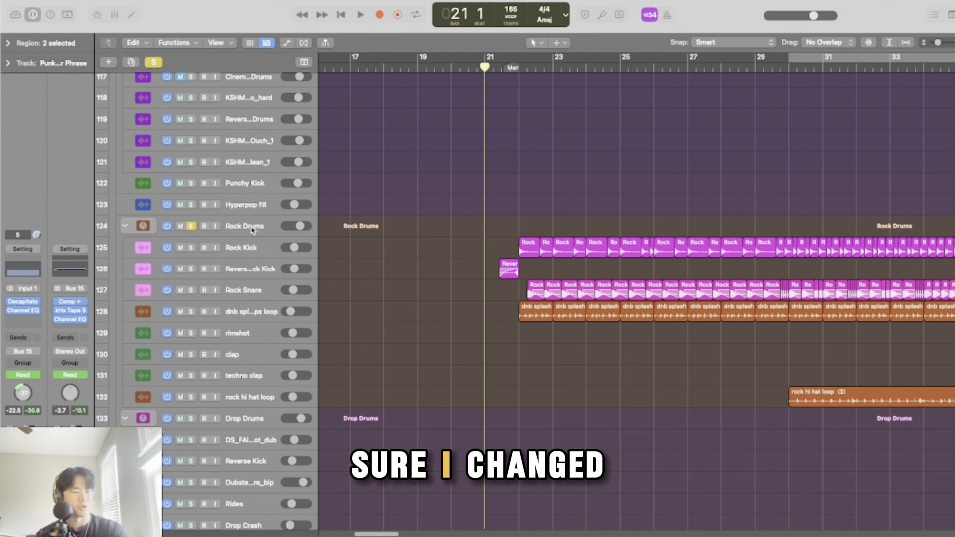
Step: Play the soloed Rock Drums from bar 21 and stop near the end of bar 27
{"action": "scroll", "coordinate": [252, 230], "scroll_direction": "left", "scroll_amount": 3}
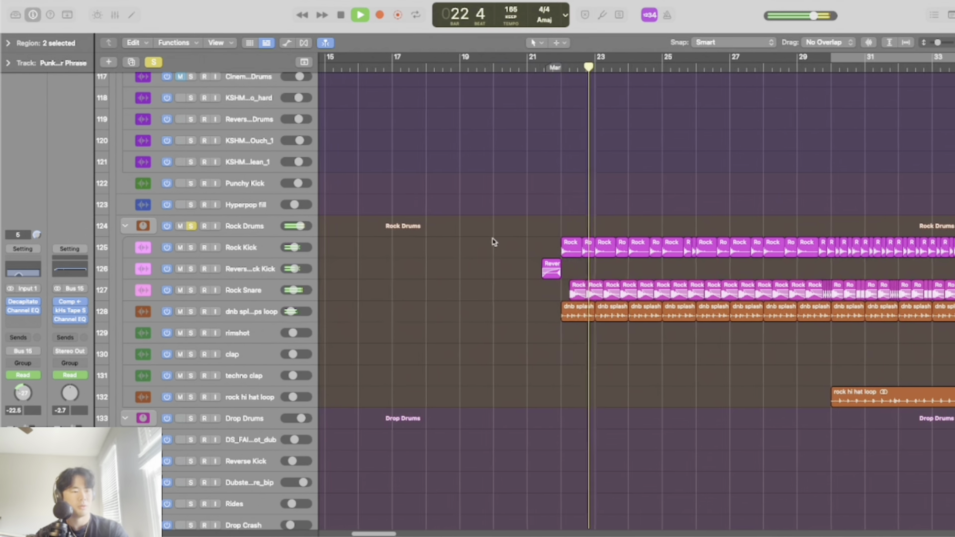
{"action": "scroll", "coordinate": [494, 241], "scroll_direction": "right", "scroll_amount": 3}
{"action": "scroll", "coordinate": [507, 235], "scroll_direction": "right", "scroll_amount": 2}
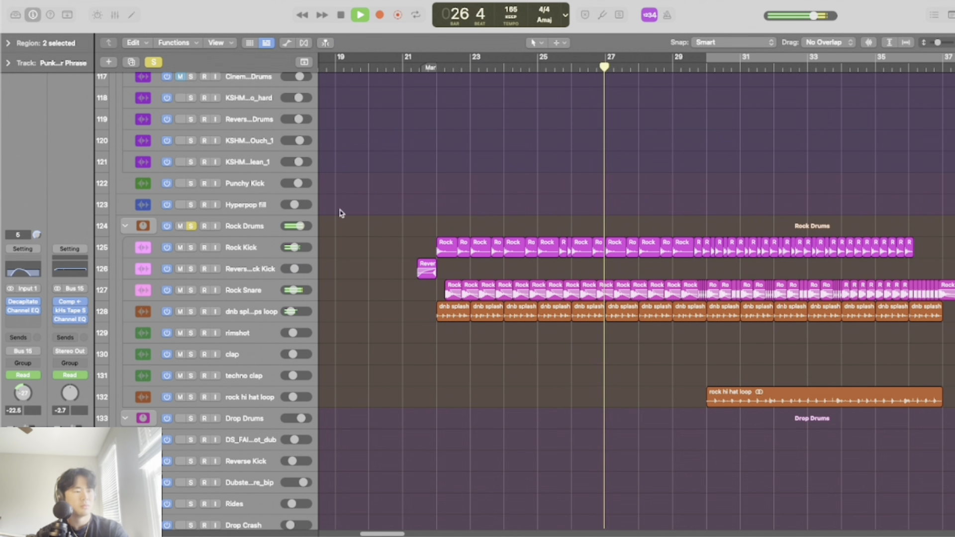
{"action": "key", "text": "space"}
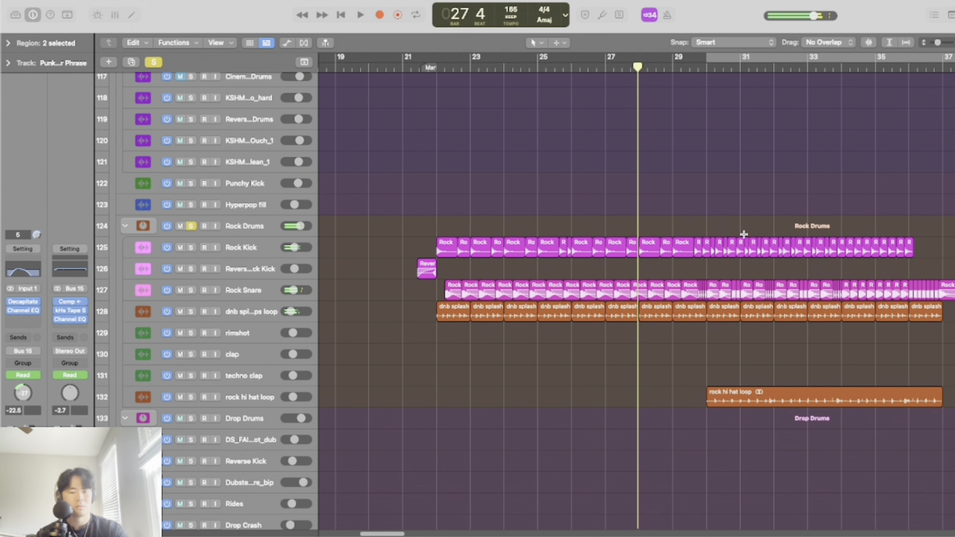
Step: Turn off the Rock Drums solo and look over the drum tracks' regions across the arrangement
{"action": "key", "text": "super+Left"}
{"action": "key", "text": "super+Up"}
{"action": "left_click", "coordinate": [154, 62]}
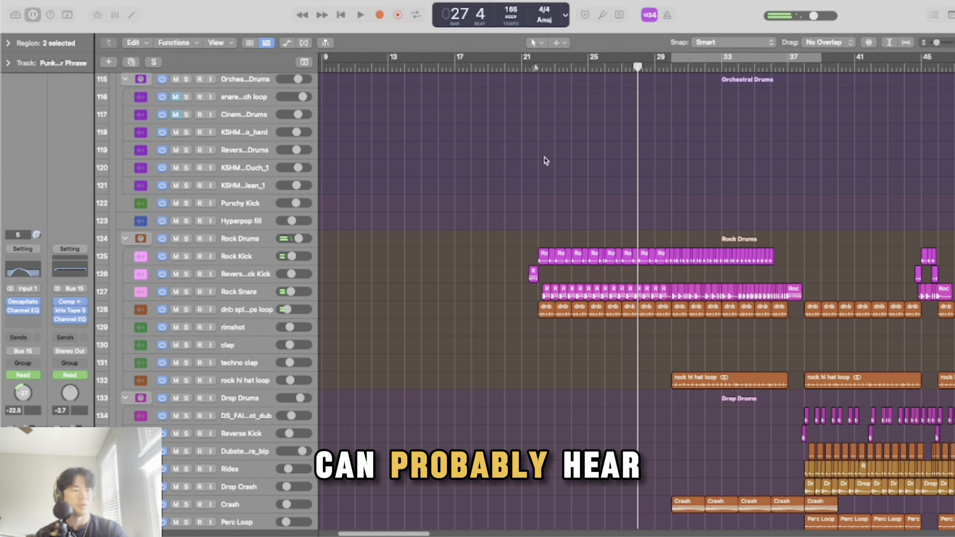
{"action": "key", "text": "super+Left"}
{"action": "key", "text": "super+Up"}
{"action": "scroll", "coordinate": [541, 201], "scroll_direction": "right", "scroll_amount": 5}
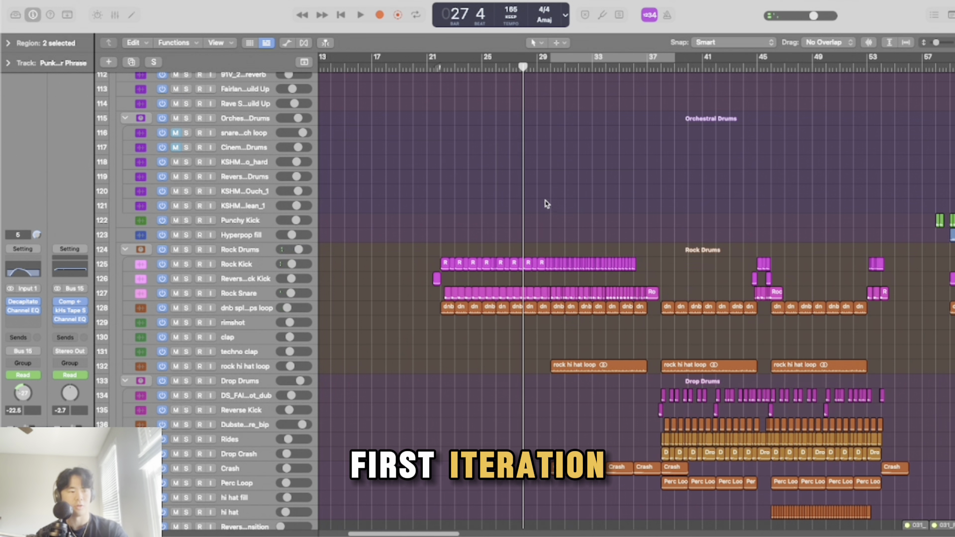
Step: Place the playhead at bar 38 and solo the Drop Chords - Distorted Synth_bip track
{"action": "key", "text": "super+Up"}
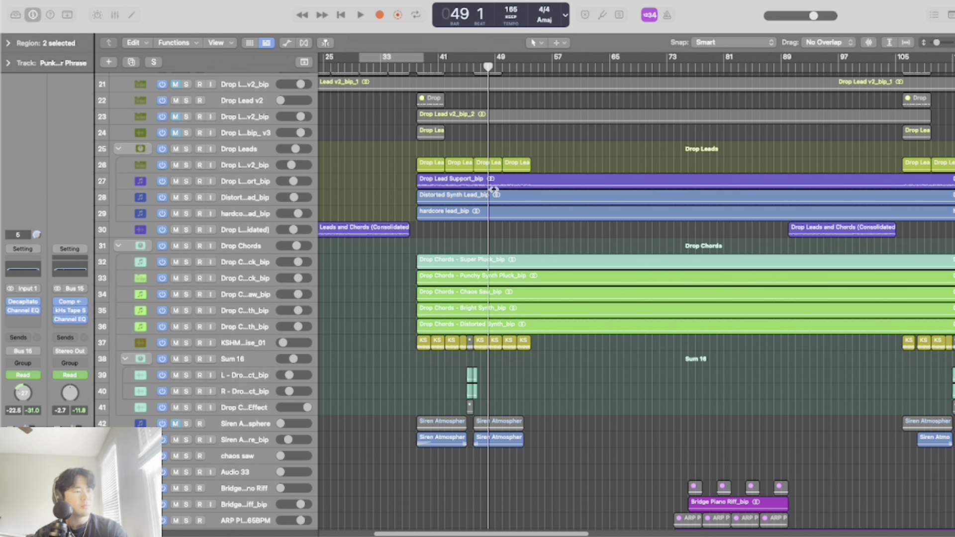
{"action": "left_click_drag", "start_coordinate": [491, 209], "coordinate": [413, 210]}
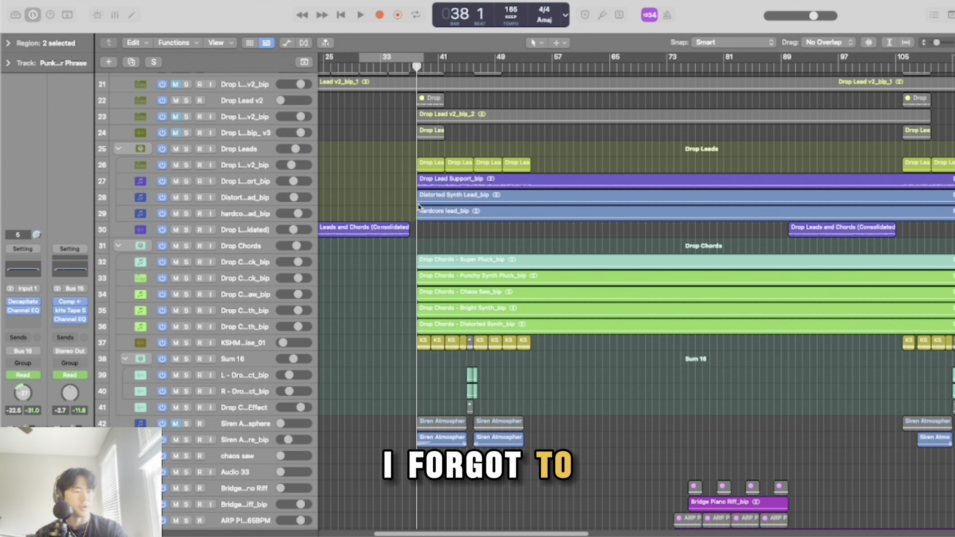
{"action": "key", "text": "super+Down"}
{"action": "key", "text": "super+Right"}
{"action": "key", "text": "super+Up"}
{"action": "key", "text": "super+Up"}
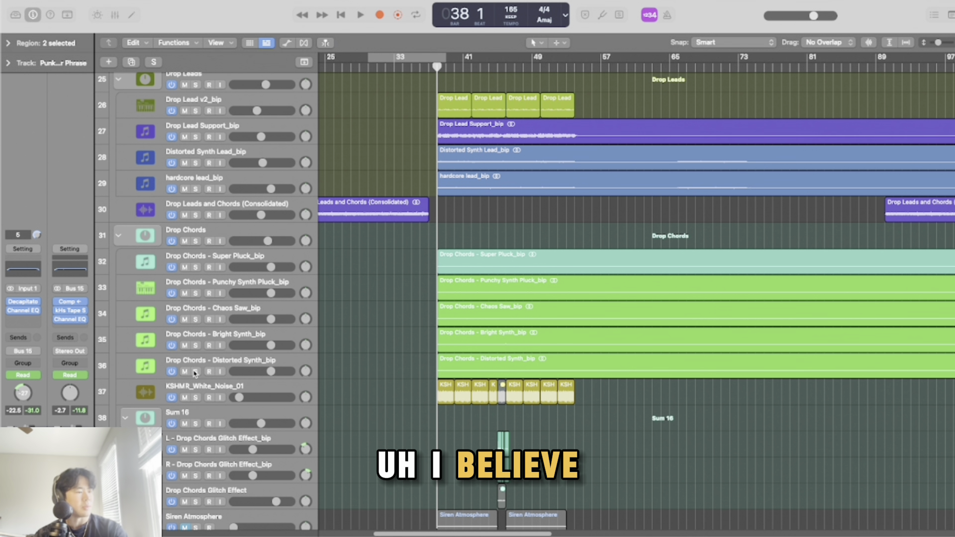
{"action": "left_click", "coordinate": [195, 372]}
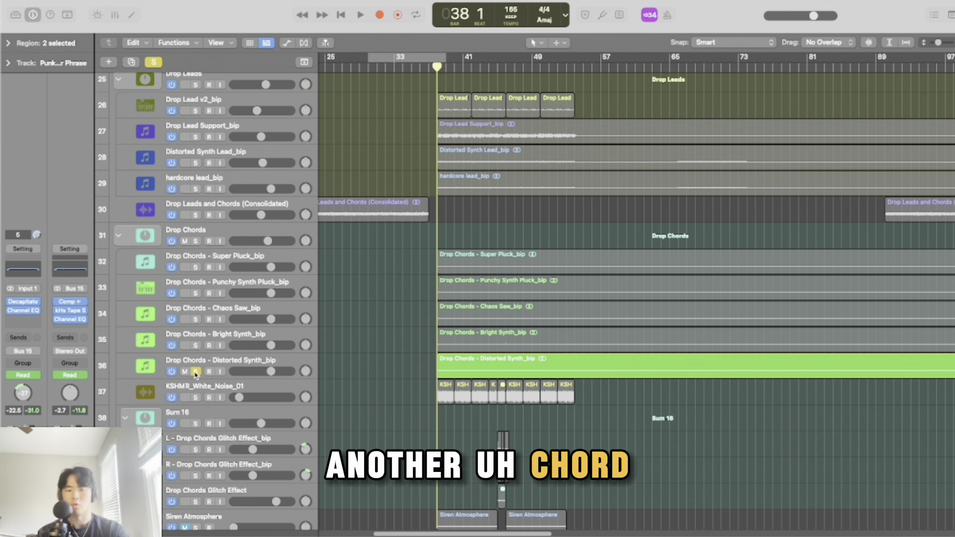
Step: Play from bar 38 while adding Bright Synth, Chaos Saw, Punchy Synth Pluck, Super Pluck and KSHMR_White_Noise_01 to the solo
{"action": "key", "text": "space"}
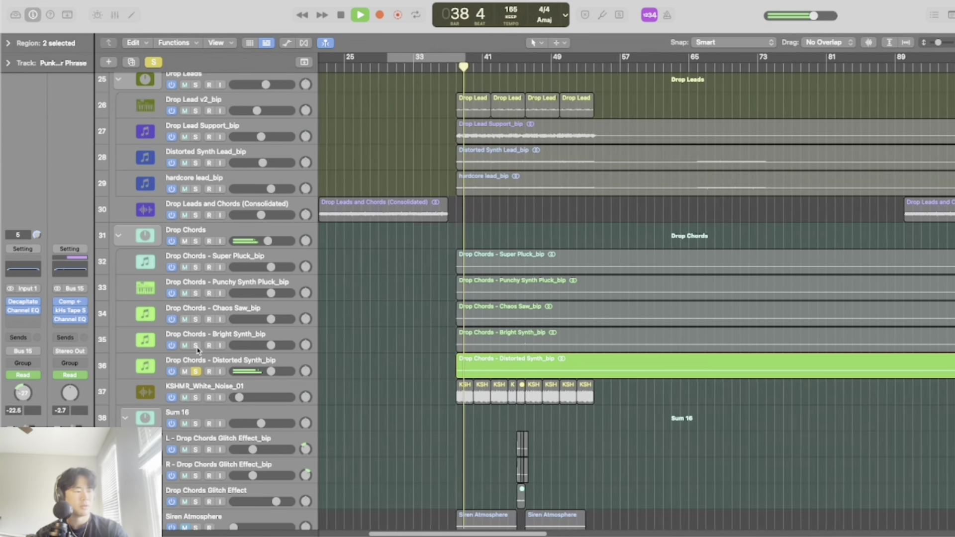
{"action": "left_click", "coordinate": [195, 345]}
{"action": "left_click", "coordinate": [196, 319]}
{"action": "left_click", "coordinate": [196, 294]}
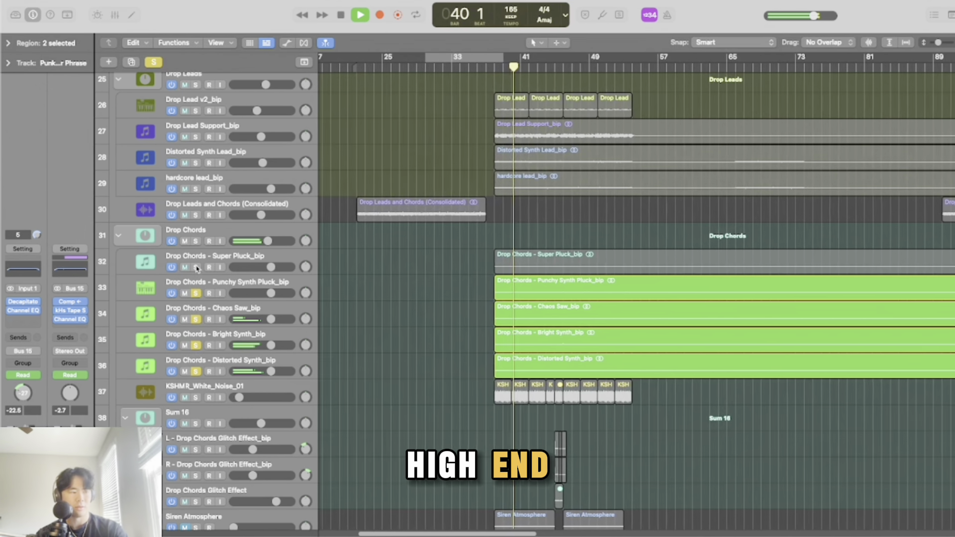
{"action": "left_click", "coordinate": [196, 268]}
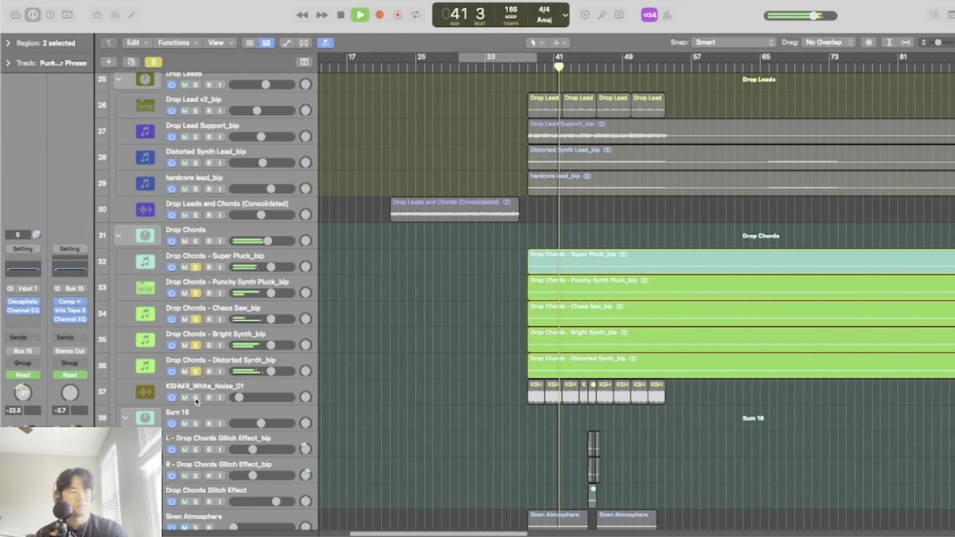
{"action": "left_click", "coordinate": [196, 398]}
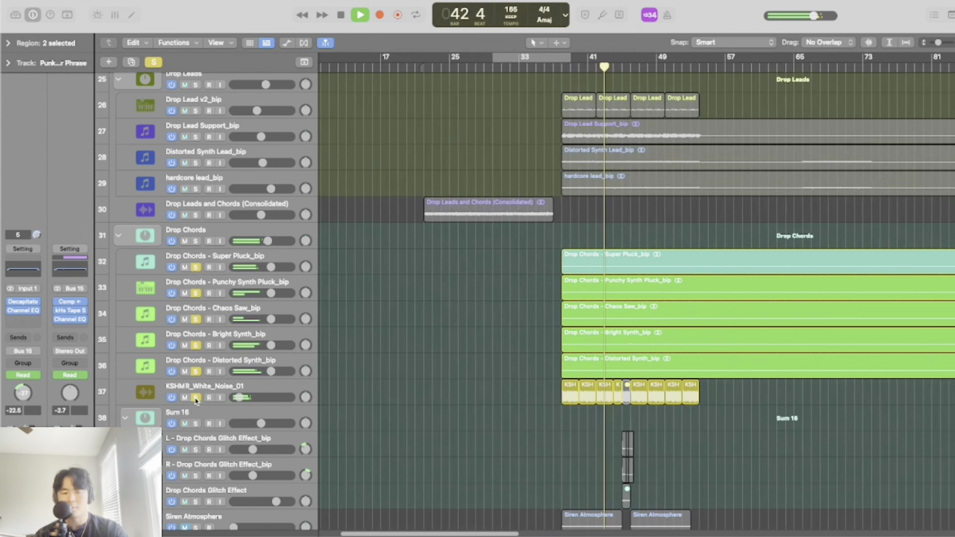
Step: Pause the soloed chord and white noise layers at bar 43, then play them on to bar 47
{"action": "key", "text": "space"}
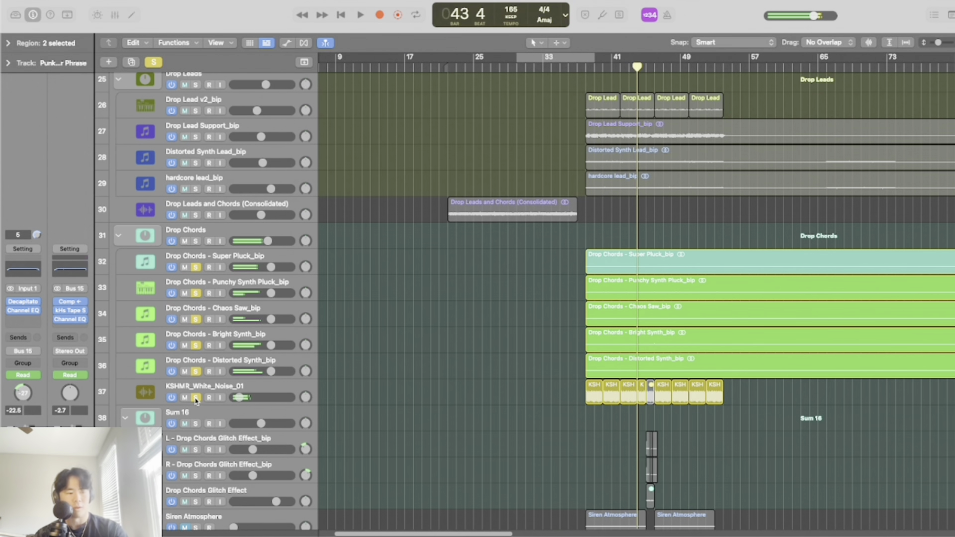
{"action": "key", "text": "space"}
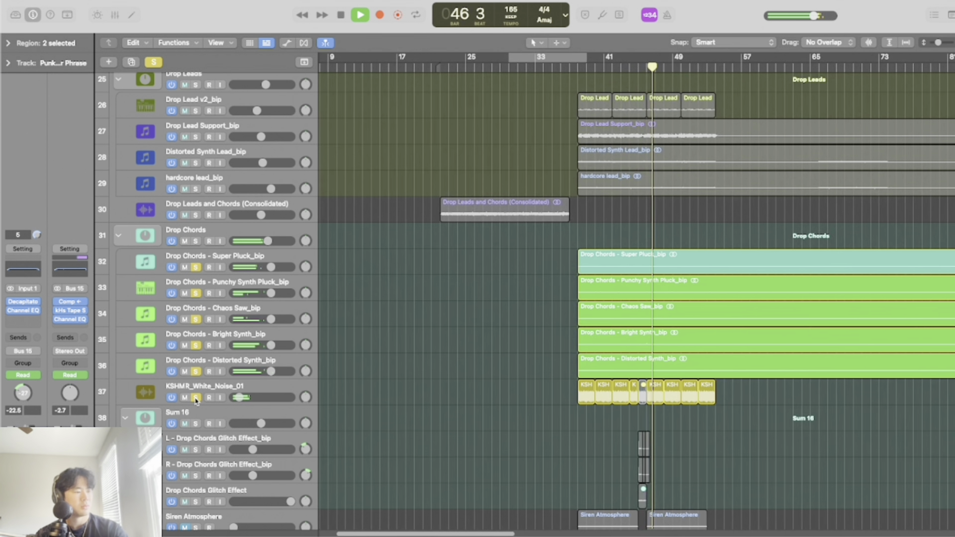
{"action": "key", "text": "space"}
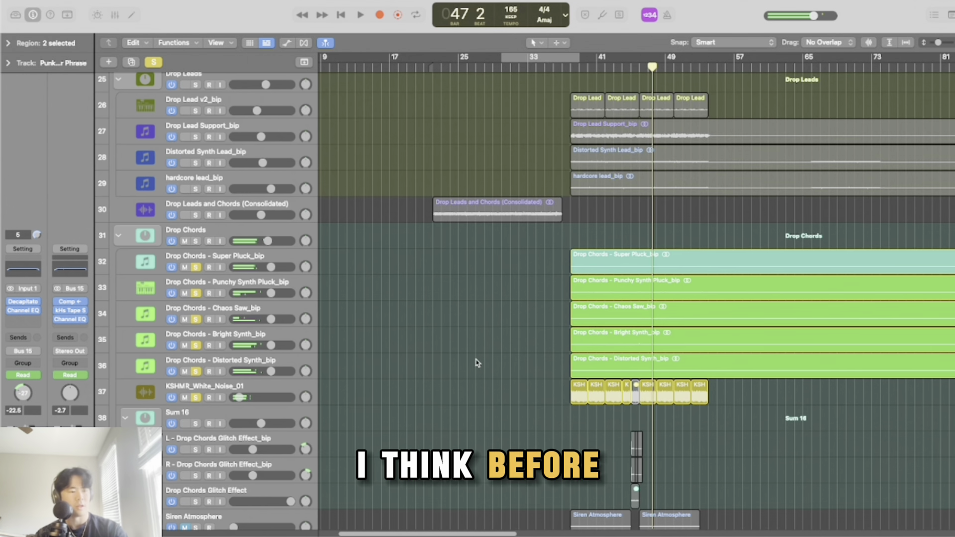
Step: Turn off the solo on all five Drop Chords layers and the KSHMR white noise track
{"action": "key", "text": "super+Up"}
{"action": "left_click", "coordinate": [193, 272]}
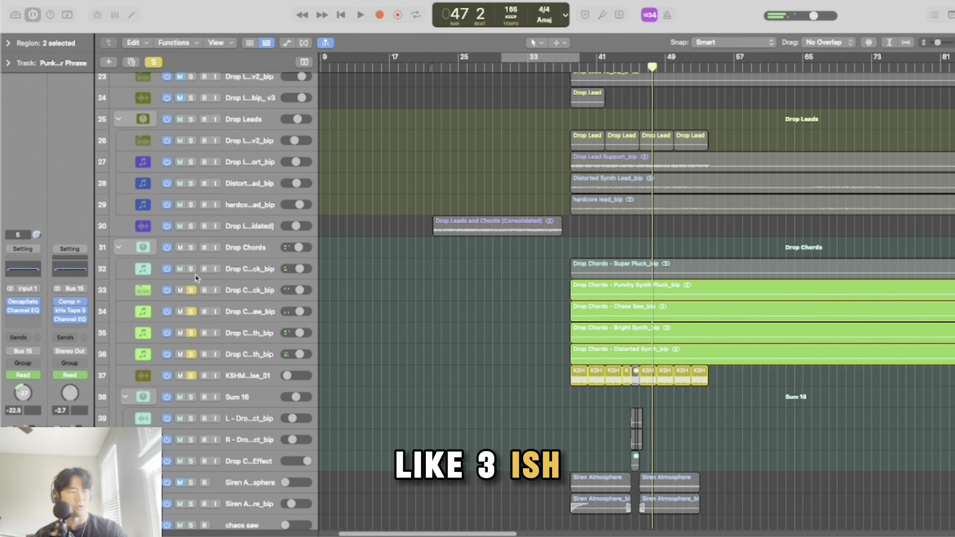
{"action": "left_click", "coordinate": [193, 293]}
{"action": "left_click", "coordinate": [193, 313]}
{"action": "left_click", "coordinate": [193, 334]}
{"action": "left_click", "coordinate": [191, 354]}
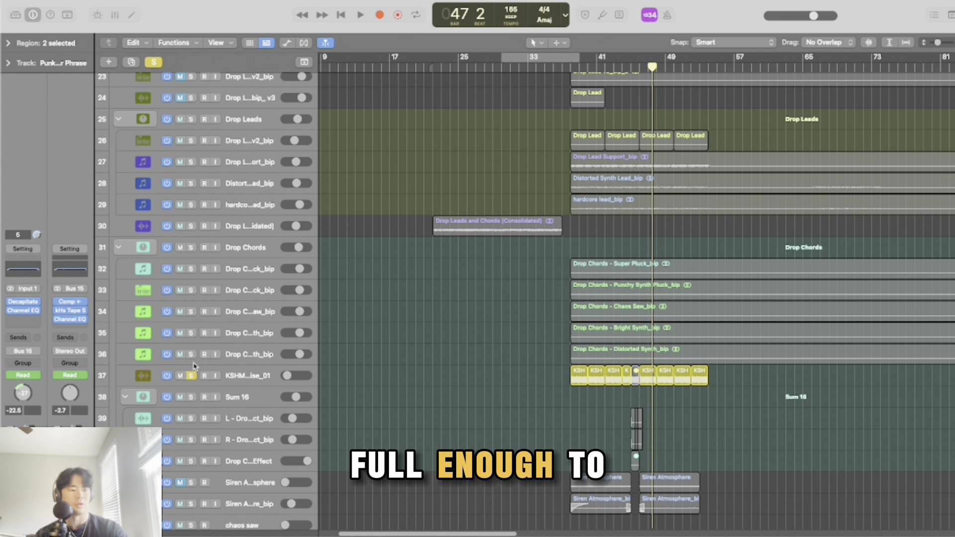
{"action": "left_click", "coordinate": [192, 375]}
Step: Solo the Drop Leads stack together with its Drop Lead v2_bip and Drop Lead Support_bip tracks
{"action": "scroll", "coordinate": [378, 281], "scroll_direction": "up", "scroll_amount": 6}
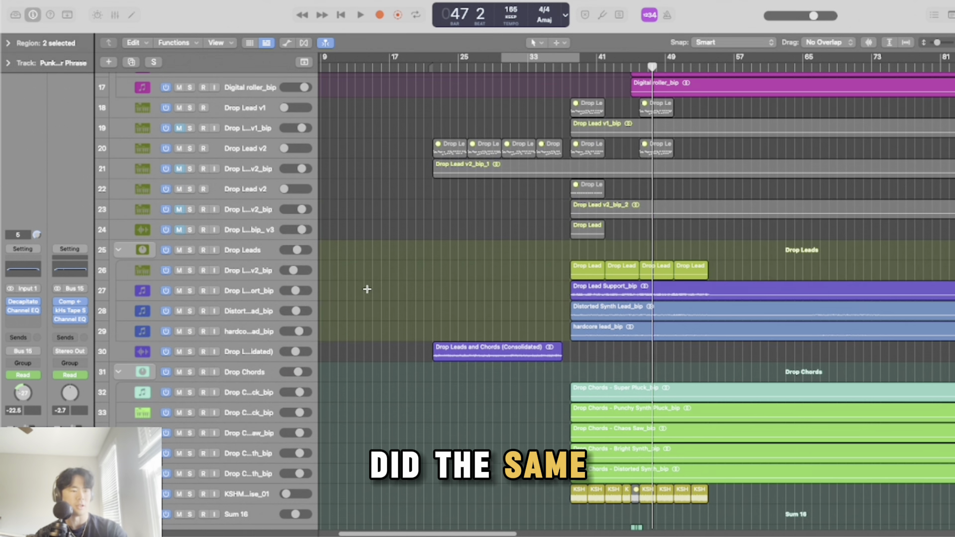
{"action": "key", "text": "super+Right"}
{"action": "key", "text": "super+Down"}
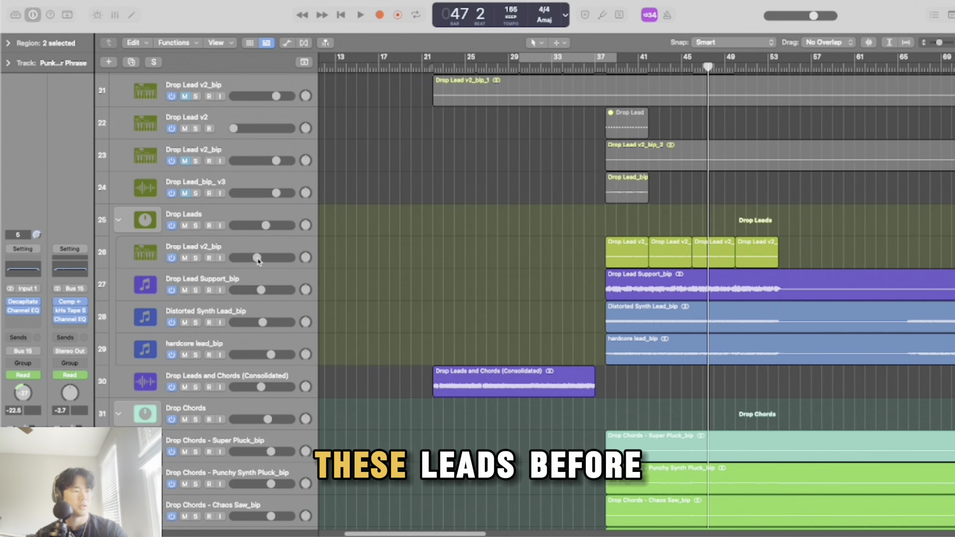
{"action": "left_click", "coordinate": [196, 226]}
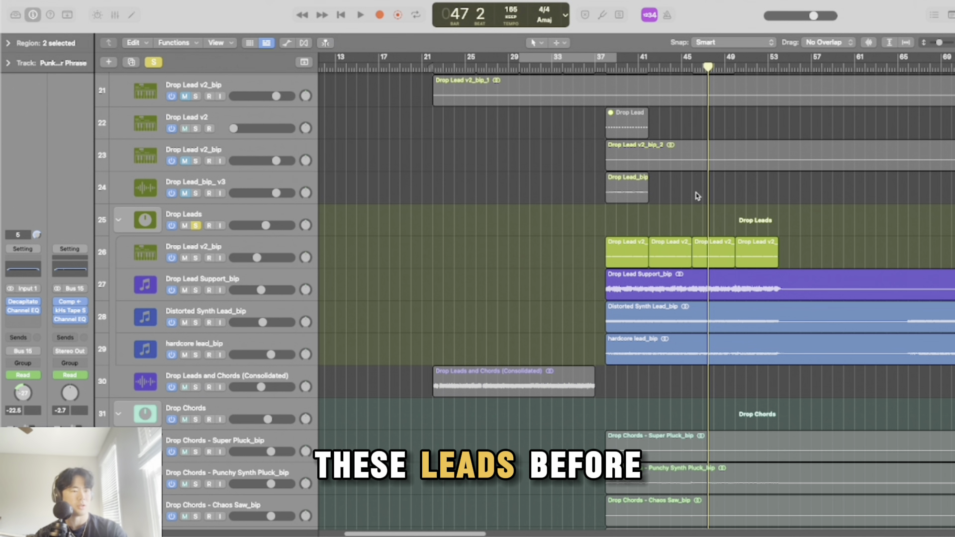
{"action": "left_click", "coordinate": [196, 258]}
{"action": "left_click", "coordinate": [196, 290]}
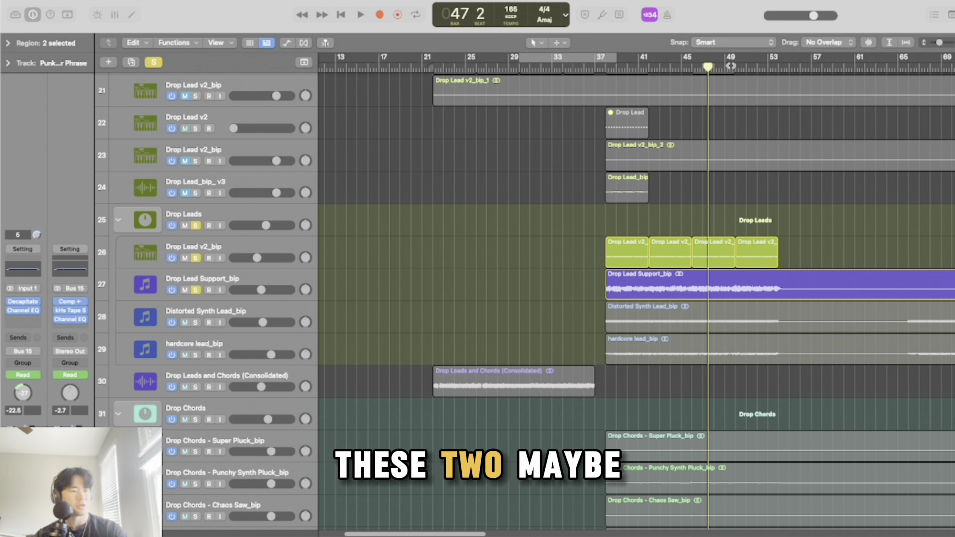
Step: Play the two soloed drop lead layers from bar 38 to bar 39
{"action": "key", "text": "shift+space"}
{"action": "scroll", "coordinate": [186, 324], "scroll_direction": "left", "scroll_amount": 2}
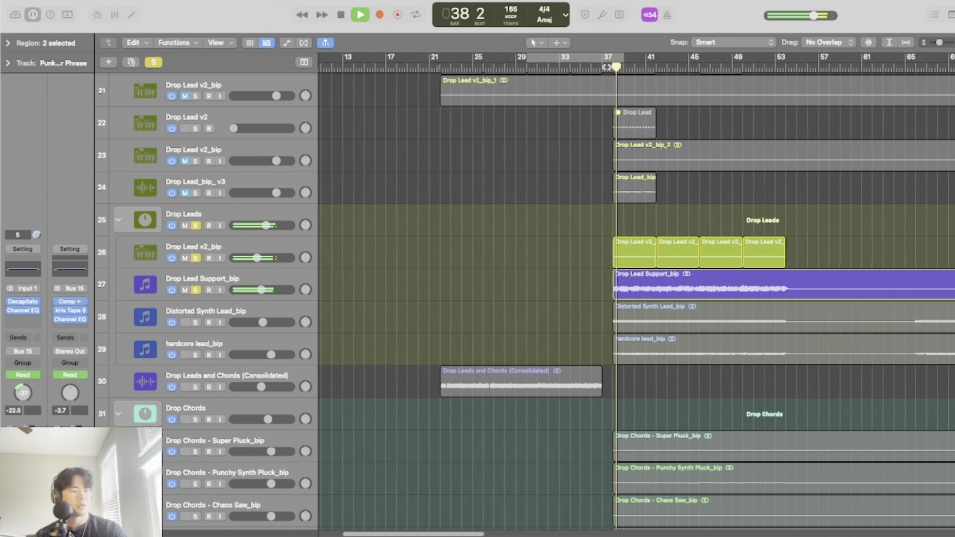
{"action": "key", "text": "space"}
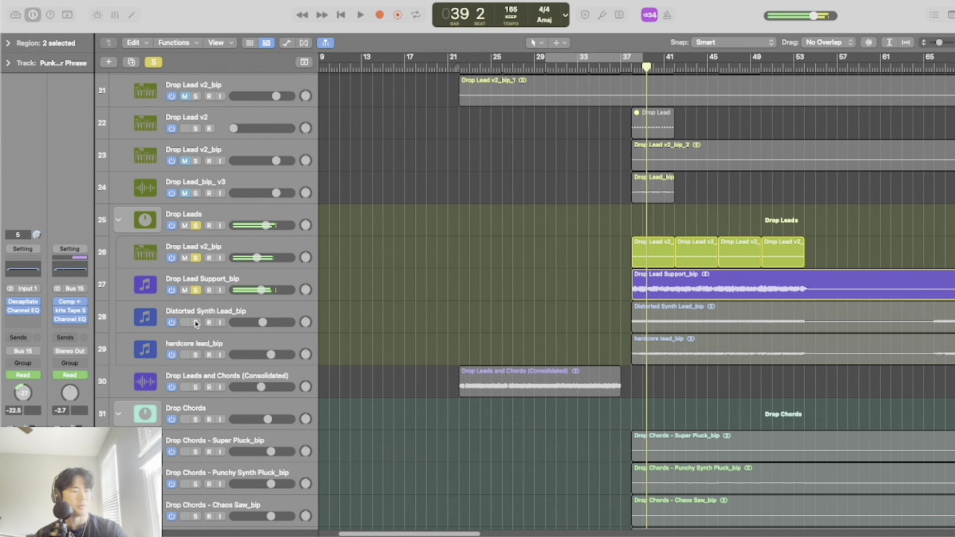
Step: Add Distorted Synth Lead_bip to the solo and play the three leads up to bar 42
{"action": "left_click", "coordinate": [195, 322]}
{"action": "key", "text": "space"}
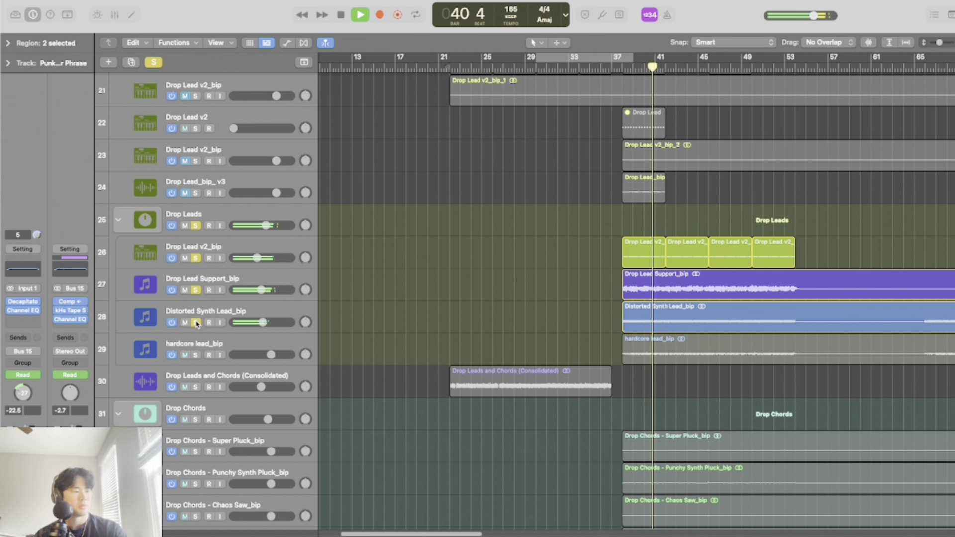
{"action": "key", "text": "space"}
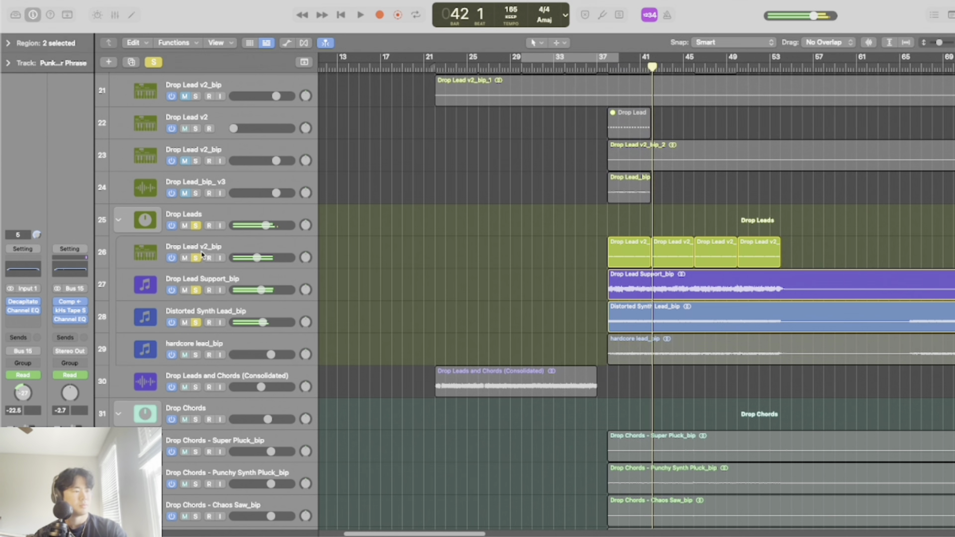
Step: Turn off the solo on Drop Lead v2_bip and play the two remaining soloed leads from bar 38
{"action": "left_click", "coordinate": [197, 258]}
{"action": "key", "text": "space"}
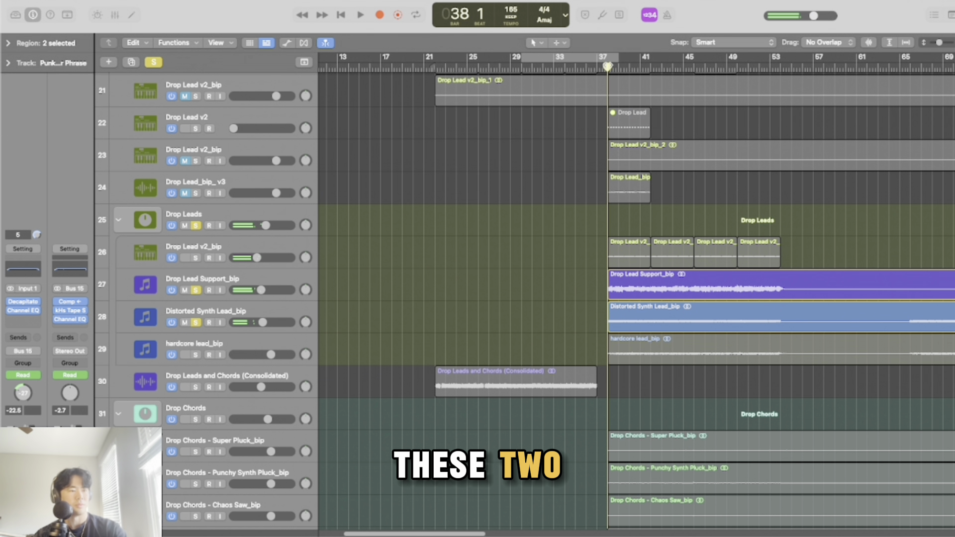
{"action": "key", "text": "space"}
Step: Solo Drop Lead v2_bip in place of Drop Lead Support_bip and play it with Distorted Synth Lead_bip up to bar 41
{"action": "left_click", "coordinate": [196, 290]}
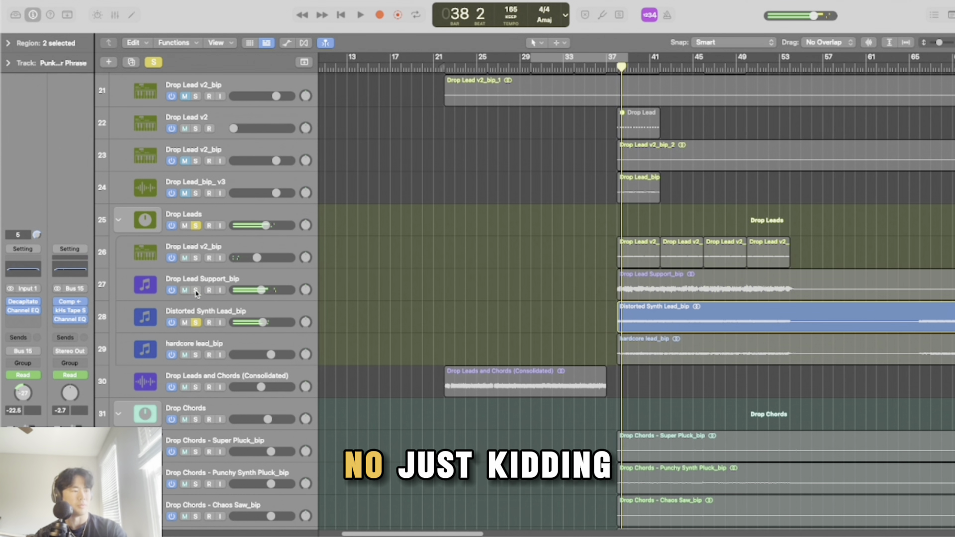
{"action": "left_click", "coordinate": [197, 258]}
{"action": "key", "text": "space"}
{"action": "scroll", "coordinate": [506, 188], "scroll_direction": "left", "scroll_amount": 1}
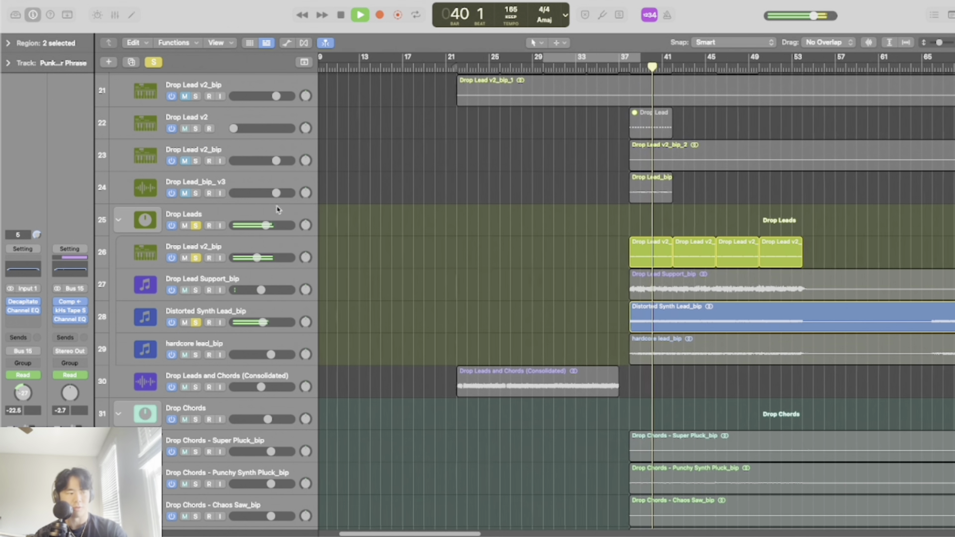
{"action": "key", "text": "space"}
Step: Turn off the solo on Distorted Synth Lead_bip
{"action": "left_click", "coordinate": [196, 322]}
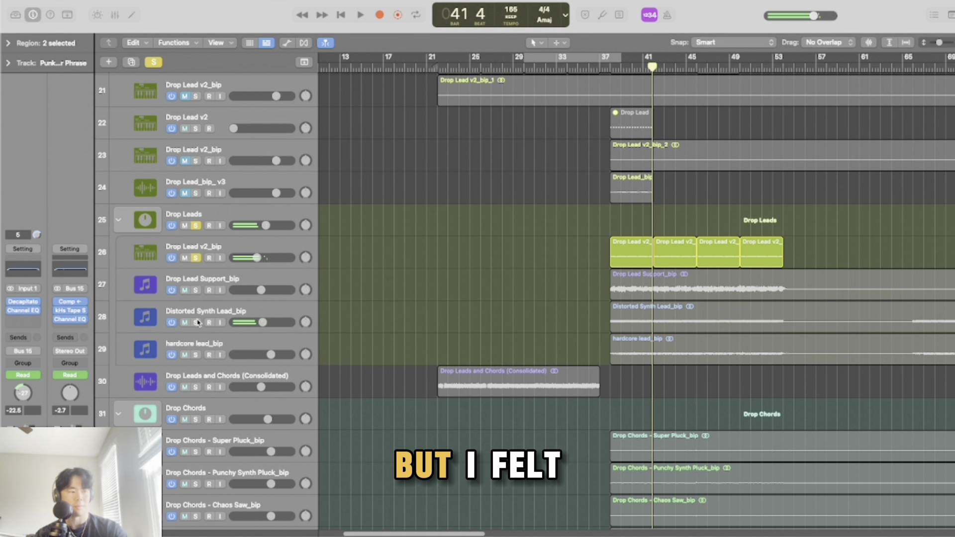
Step: Add Drop Lead Support_bip to the solo and play from bar 38 to bar 43, toggling the two leads' solos to compare them
{"action": "left_click", "coordinate": [197, 291]}
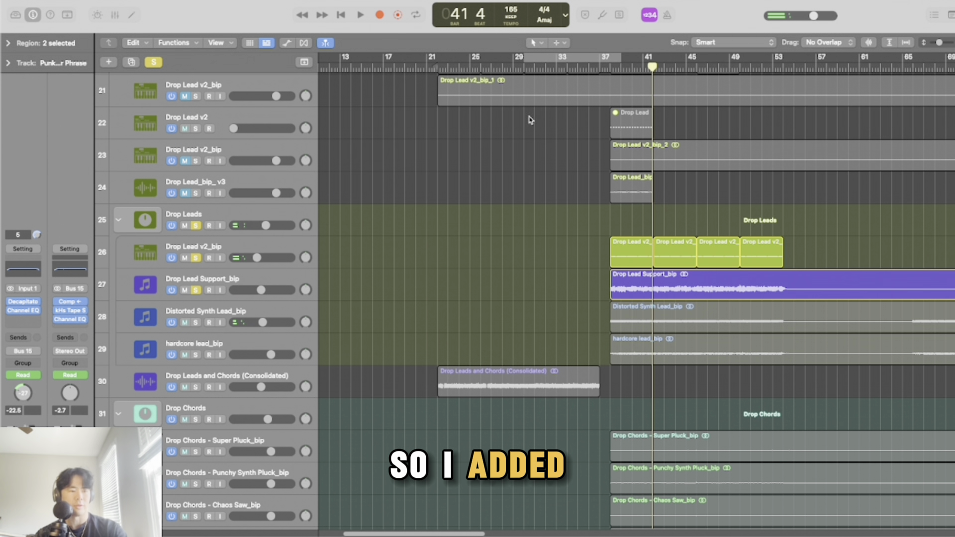
{"action": "key", "text": "space"}
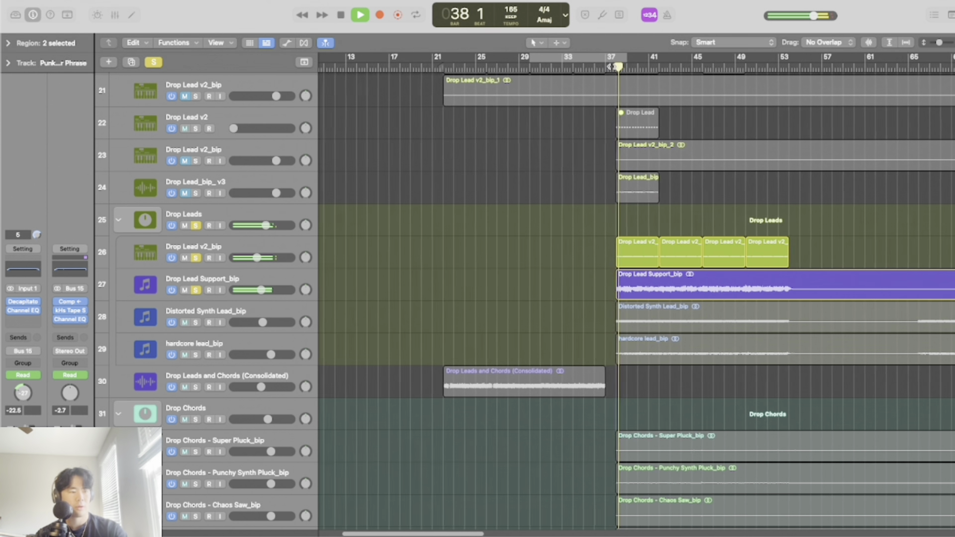
{"action": "left_click", "coordinate": [196, 258]}
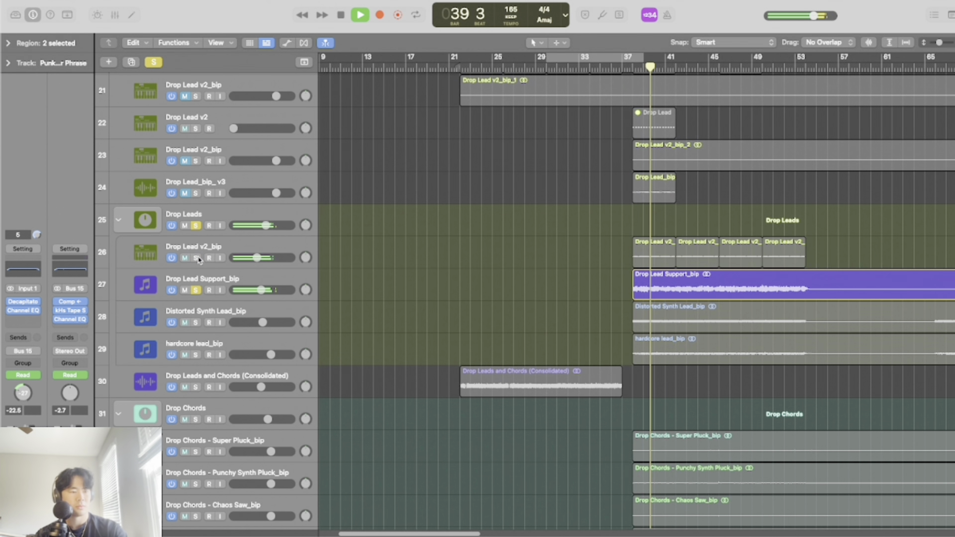
{"action": "left_click", "coordinate": [196, 291]}
{"action": "left_click", "coordinate": [194, 291]}
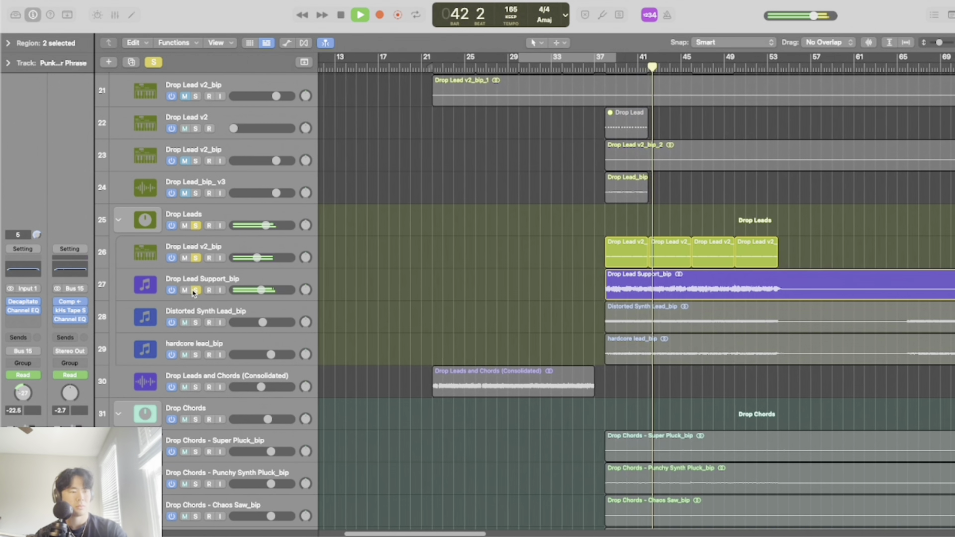
{"action": "key", "text": "space"}
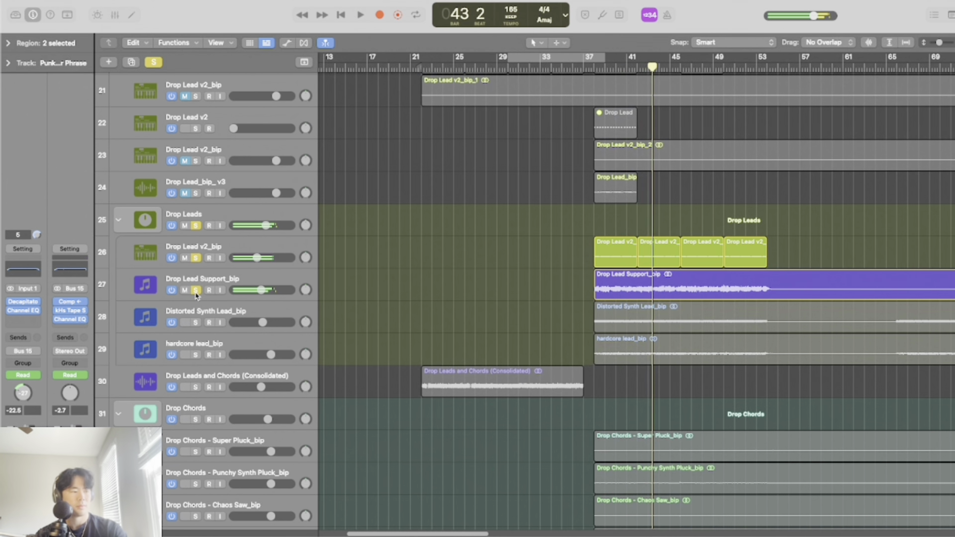
Step: Solo Distorted Synth Lead_bip, play from bar 38, and add hardcore lead_bip, comparing the two leads up to bar 45
{"action": "left_click", "coordinate": [195, 292]}
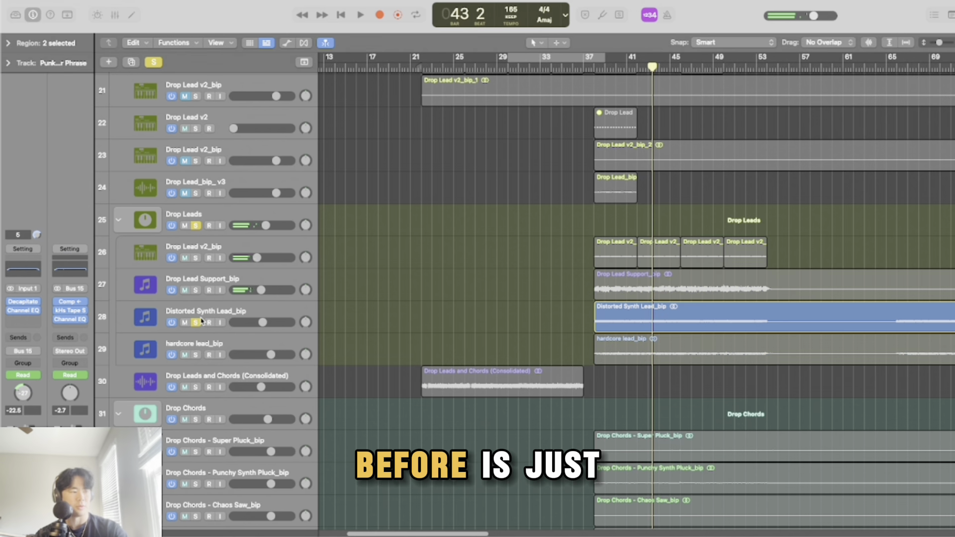
{"action": "key", "text": "shift+space"}
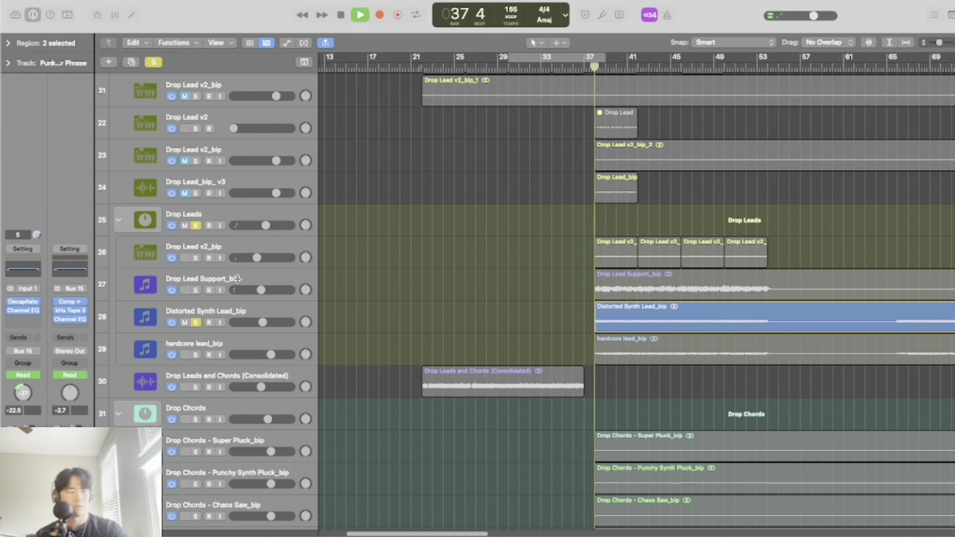
{"action": "left_click", "coordinate": [196, 356]}
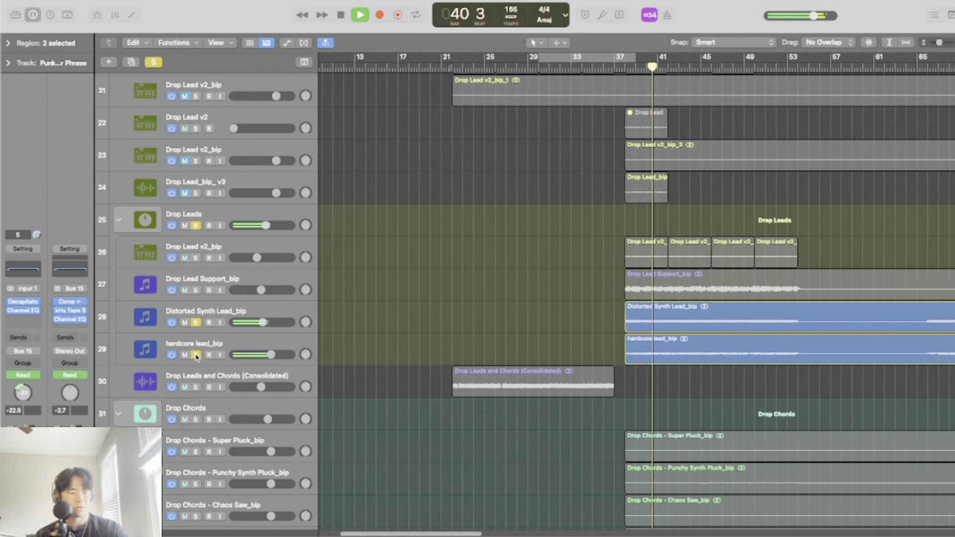
{"action": "left_click", "coordinate": [196, 323]}
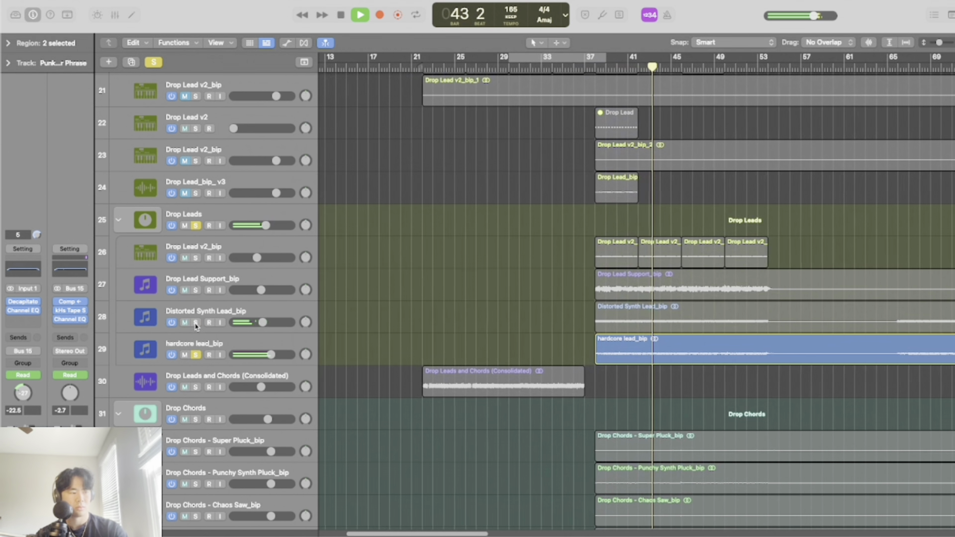
{"action": "left_click", "coordinate": [196, 324]}
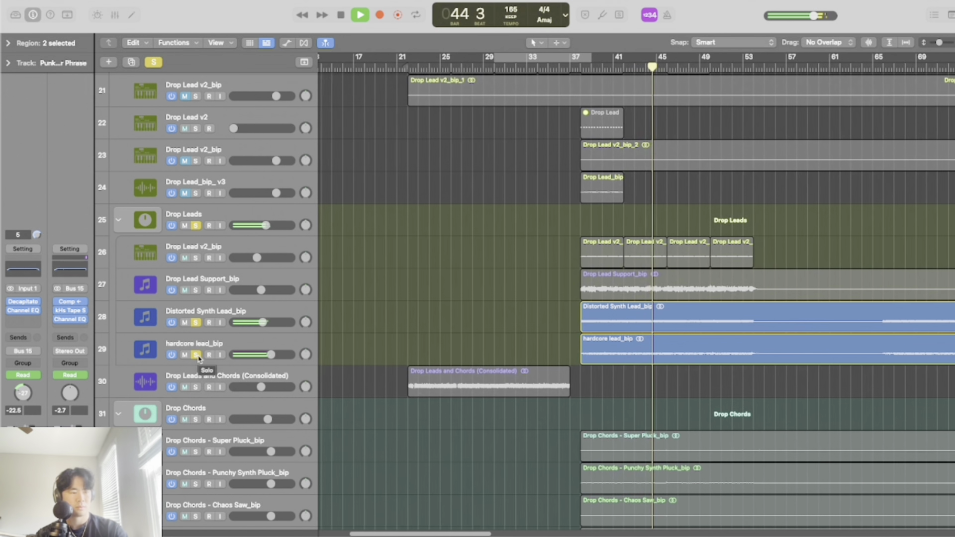
{"action": "key", "text": "space"}
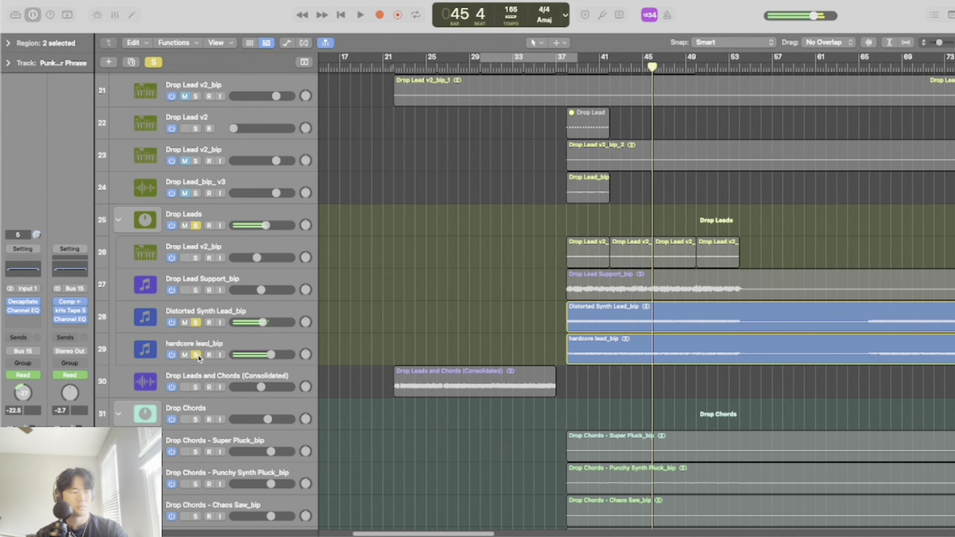
Step: Turn off the solos on hardcore lead_bip, Distorted Synth Lead_bip and the Drop Leads stack
{"action": "left_click", "coordinate": [197, 355]}
{"action": "left_click", "coordinate": [197, 324]}
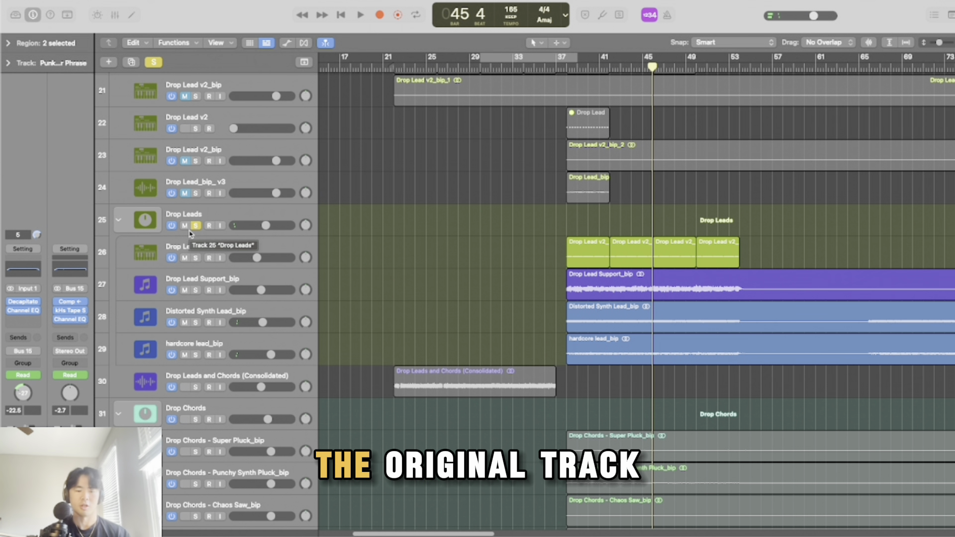
{"action": "left_click", "coordinate": [196, 226]}
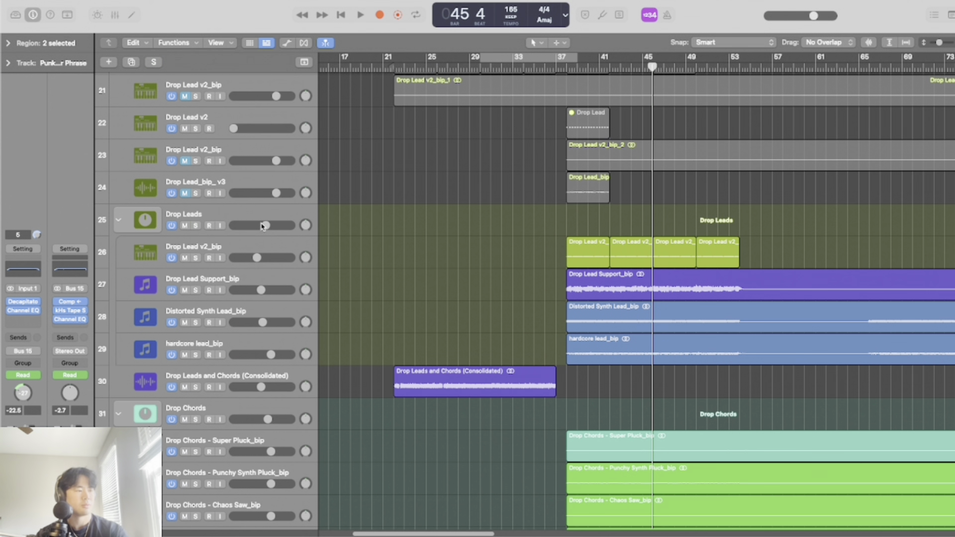
Step: Look over the arrangement from the drop leads to the drum tracks and place the playhead at bar 54
{"action": "scroll", "coordinate": [420, 258], "scroll_direction": "down", "scroll_amount": 3}
{"action": "scroll", "coordinate": [429, 256], "scroll_direction": "down", "scroll_amount": 4}
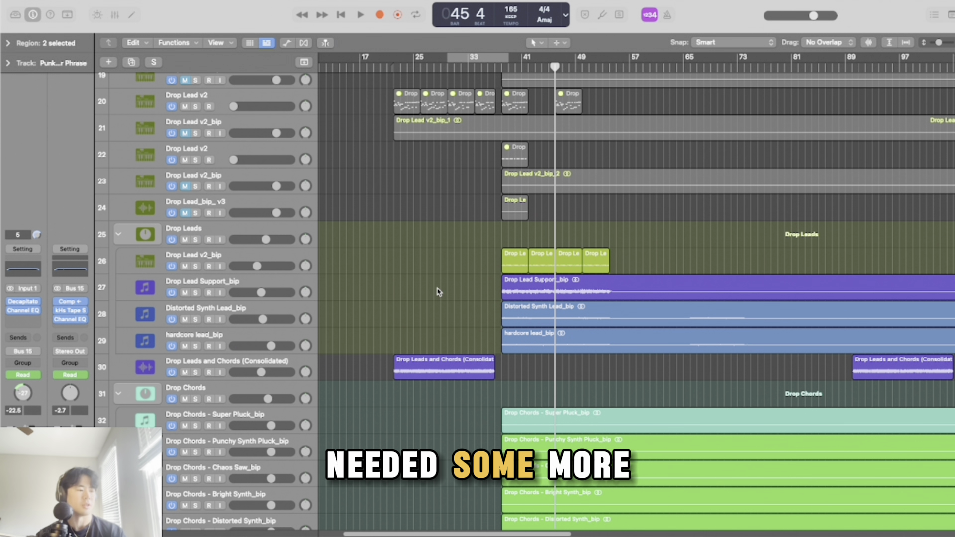
{"action": "scroll", "coordinate": [492, 253], "scroll_direction": "down", "scroll_amount": 3}
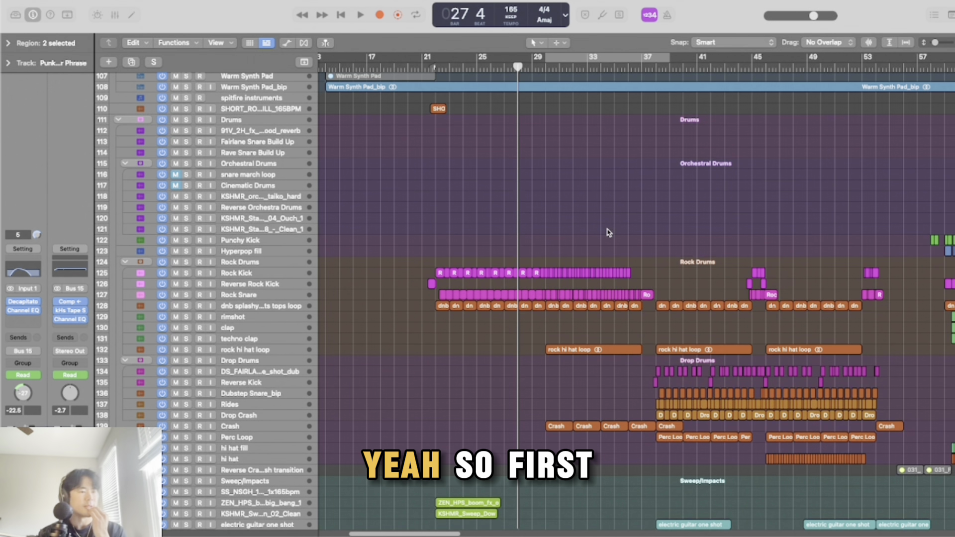
{"action": "scroll", "coordinate": [605, 230], "scroll_direction": "down", "scroll_amount": 3}
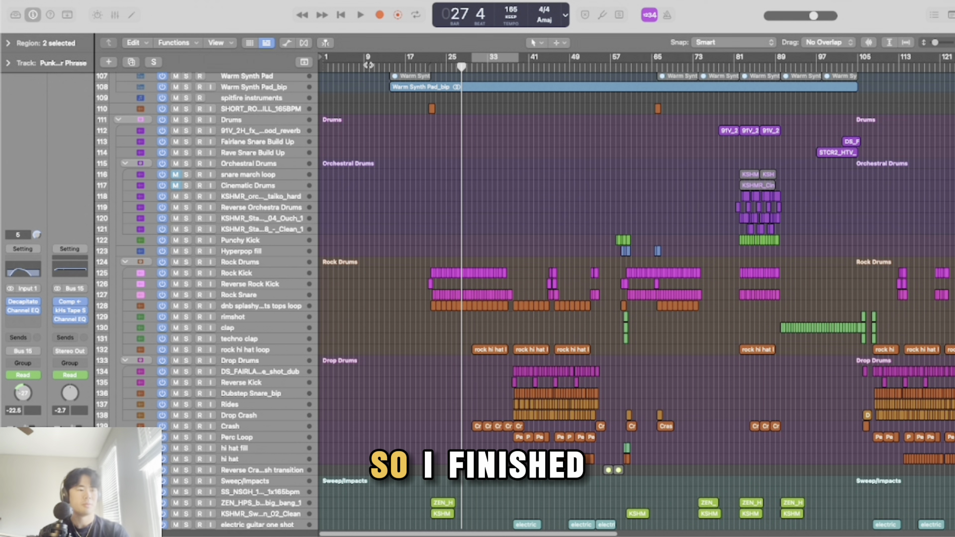
{"action": "left_click_drag", "start_coordinate": [619, 68], "coordinate": [611, 74]}
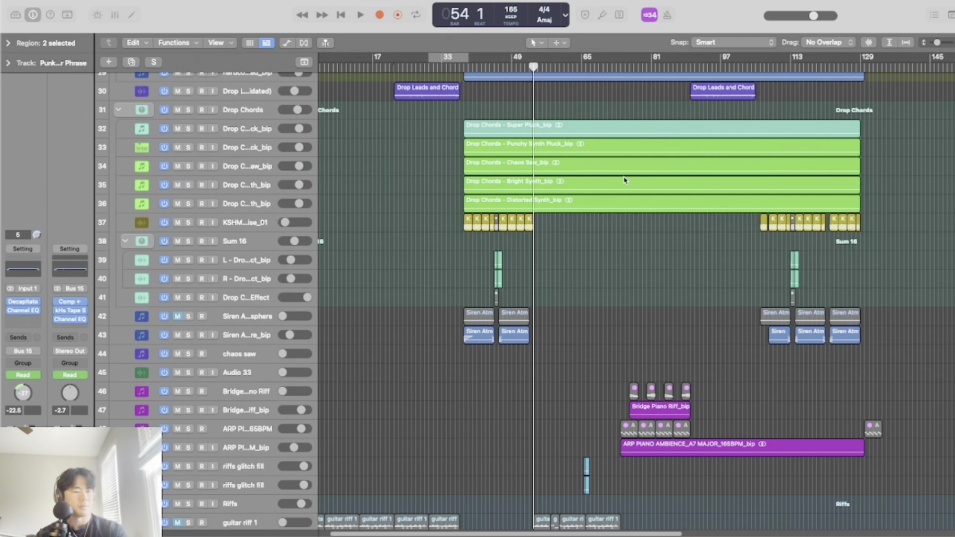
{"action": "scroll", "coordinate": [625, 180], "scroll_direction": "right", "scroll_amount": 3}
{"action": "scroll", "coordinate": [610, 180], "scroll_direction": "left", "scroll_amount": 3}
{"action": "scroll", "coordinate": [597, 182], "scroll_direction": "up", "scroll_amount": 5}
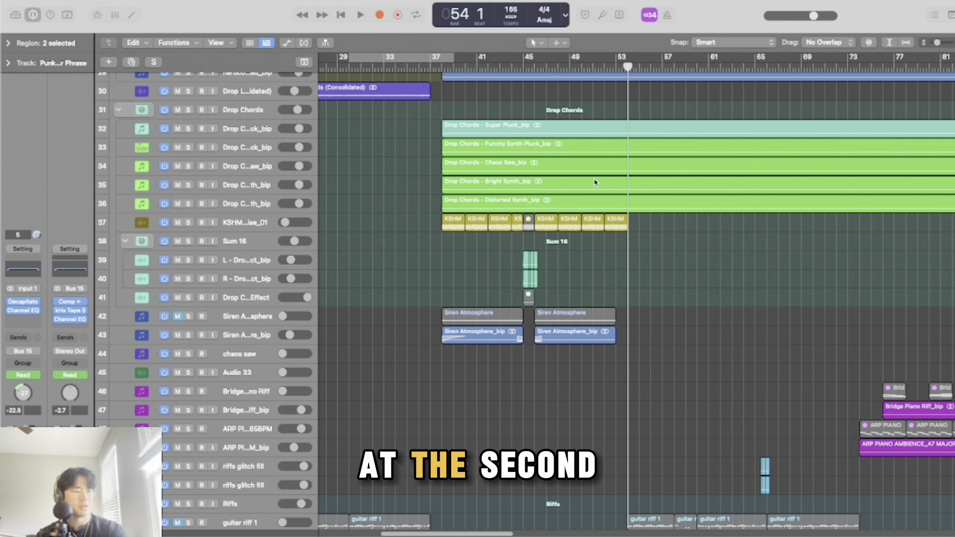
{"action": "scroll", "coordinate": [598, 183], "scroll_direction": "right", "scroll_amount": 2}
{"action": "scroll", "coordinate": [586, 188], "scroll_direction": "down", "scroll_amount": 4}
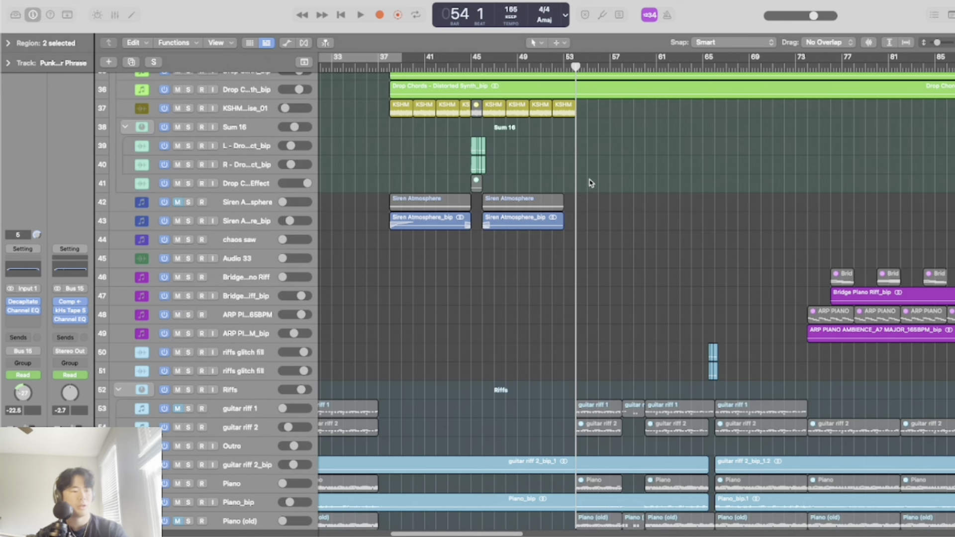
Step: Play the section from bar 54 to bar 58 while following the Riffs and Orchestra tracks
{"action": "key", "text": "space"}
{"action": "scroll", "coordinate": [592, 182], "scroll_direction": "left", "scroll_amount": 1}
{"action": "scroll", "coordinate": [600, 178], "scroll_direction": "down", "scroll_amount": 6}
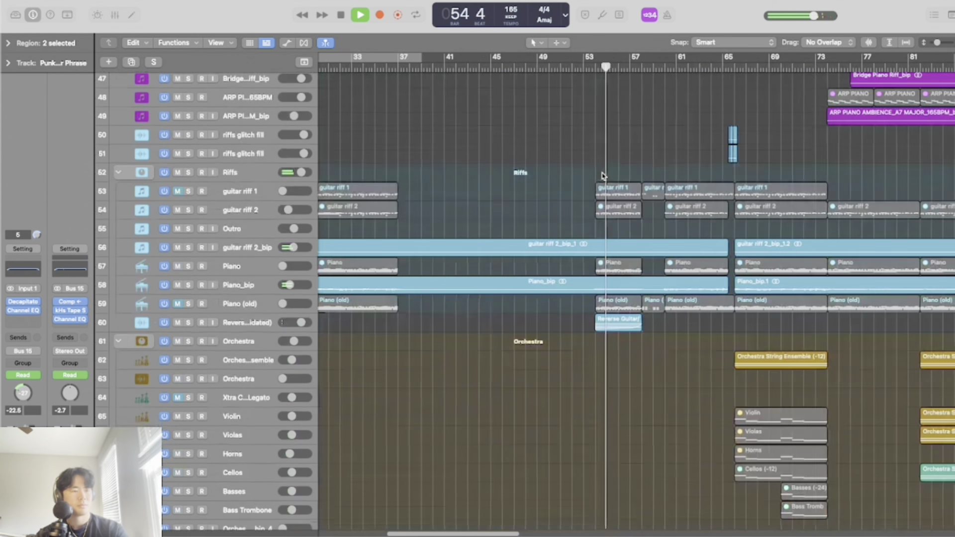
{"action": "scroll", "coordinate": [605, 169], "scroll_direction": "left", "scroll_amount": 2}
{"action": "scroll", "coordinate": [647, 156], "scroll_direction": "down", "scroll_amount": 2}
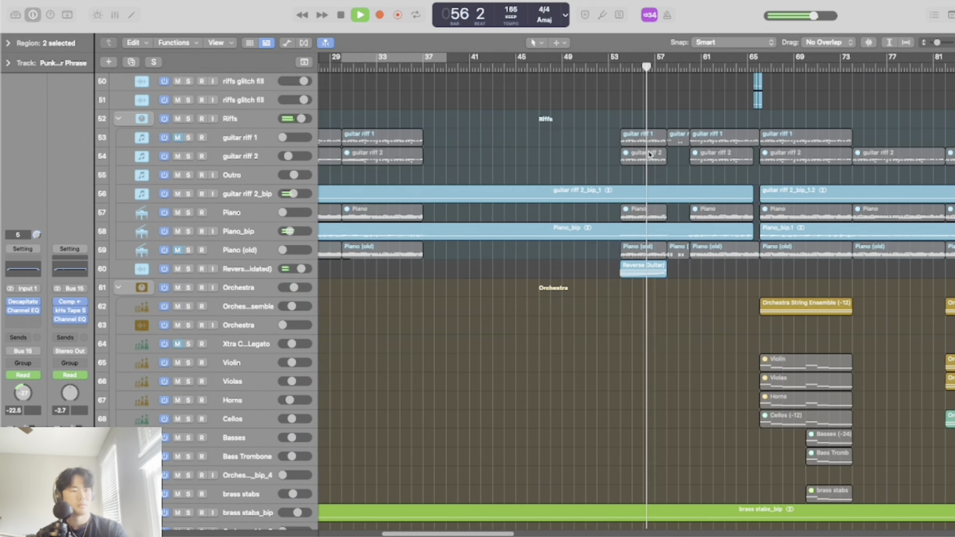
{"action": "scroll", "coordinate": [649, 154], "scroll_direction": "down", "scroll_amount": 2}
{"action": "scroll", "coordinate": [648, 156], "scroll_direction": "up", "scroll_amount": 4}
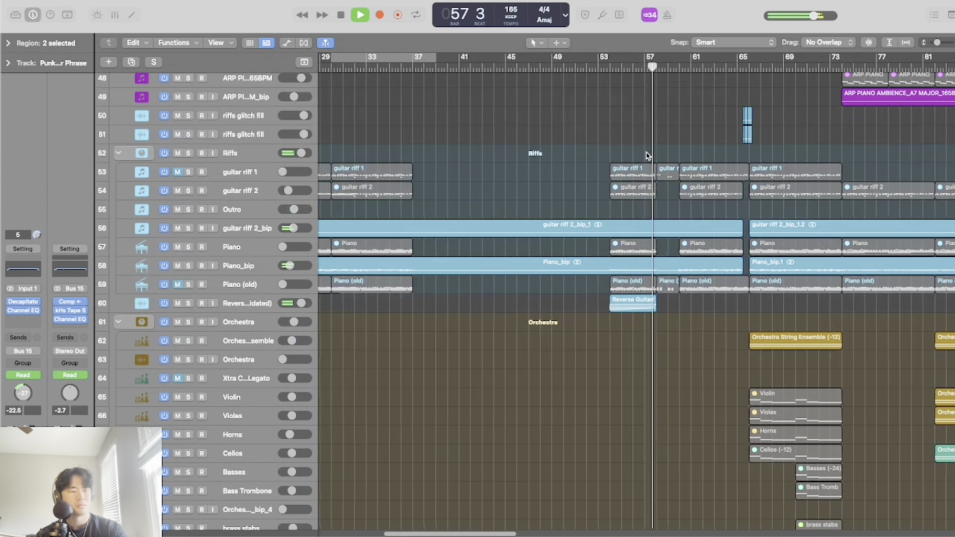
{"action": "key", "text": "space"}
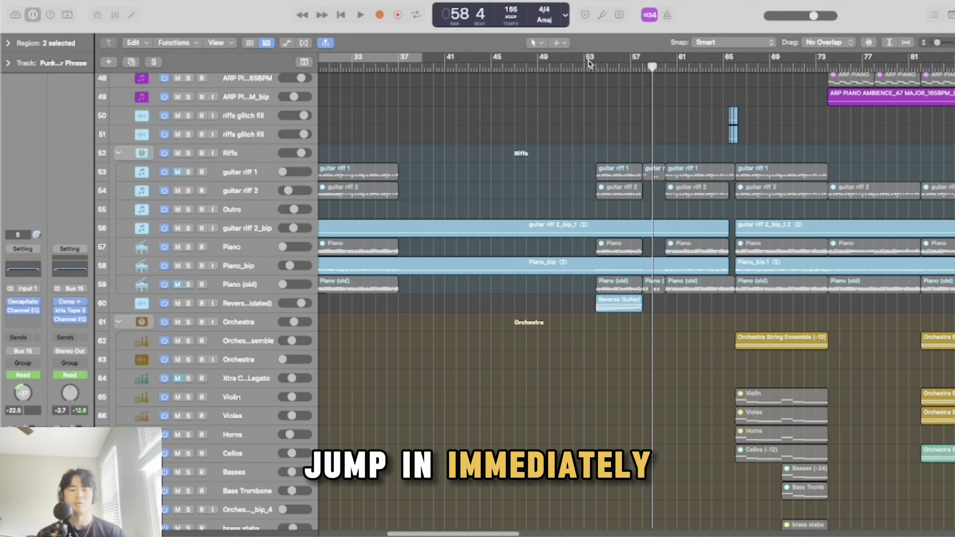
Step: Set the cycle range from about bar 53 to bar 61 and check the automation on the piano and Reverse Guitar/Piano tracks
{"action": "left_click_drag", "start_coordinate": [589, 62], "coordinate": [677, 71]}
{"action": "scroll", "coordinate": [617, 143], "scroll_direction": "down", "scroll_amount": 2}
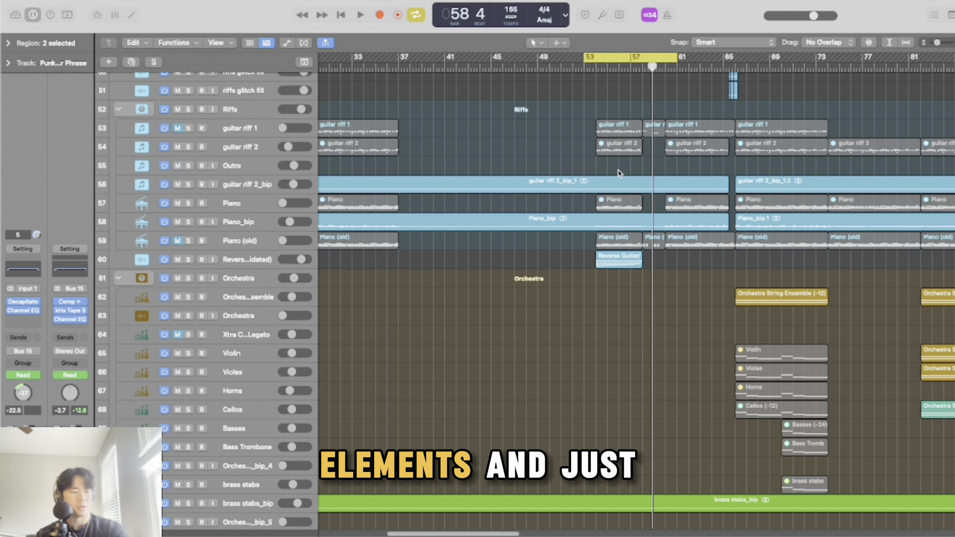
{"action": "key", "text": "a"}
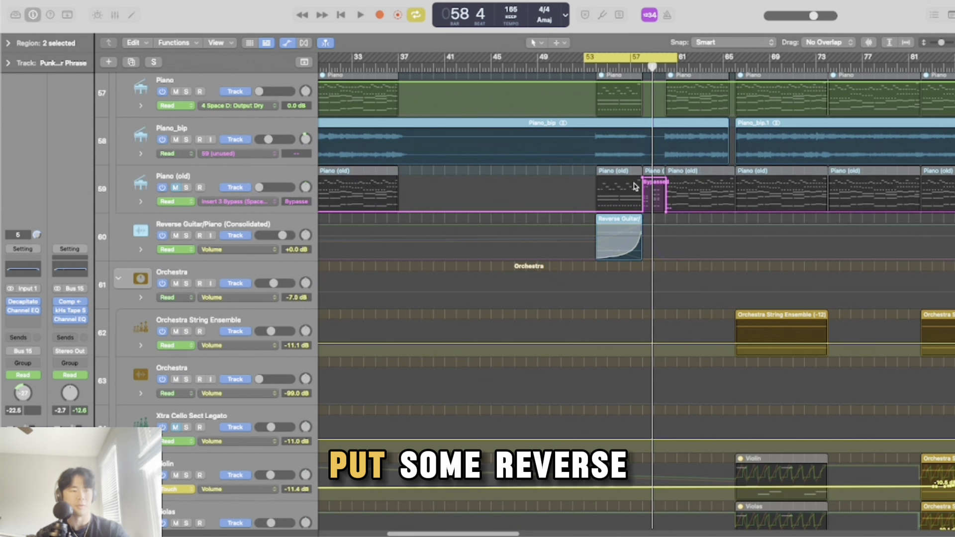
{"action": "key", "text": "a"}
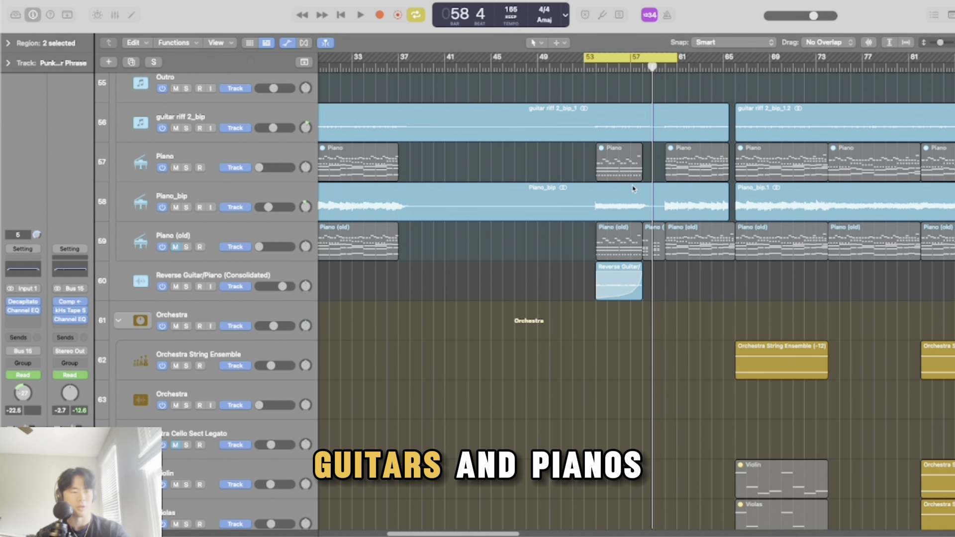
Step: Play the arrangement without cycling from about bar 53 to bar 67, following the guitar riff, piano and orchestra tracks
{"action": "left_click", "coordinate": [586, 66]}
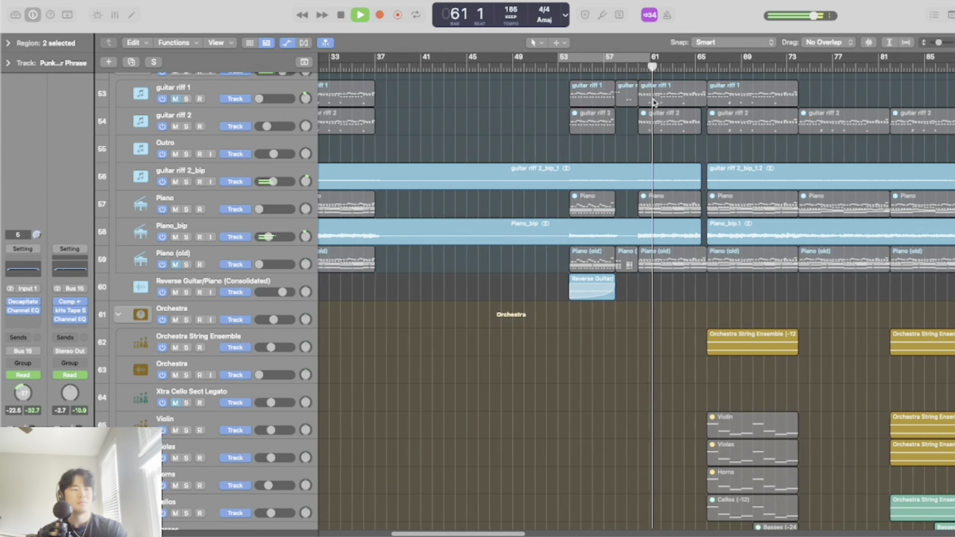
{"action": "scroll", "coordinate": [680, 126], "scroll_direction": "down", "scroll_amount": 2}
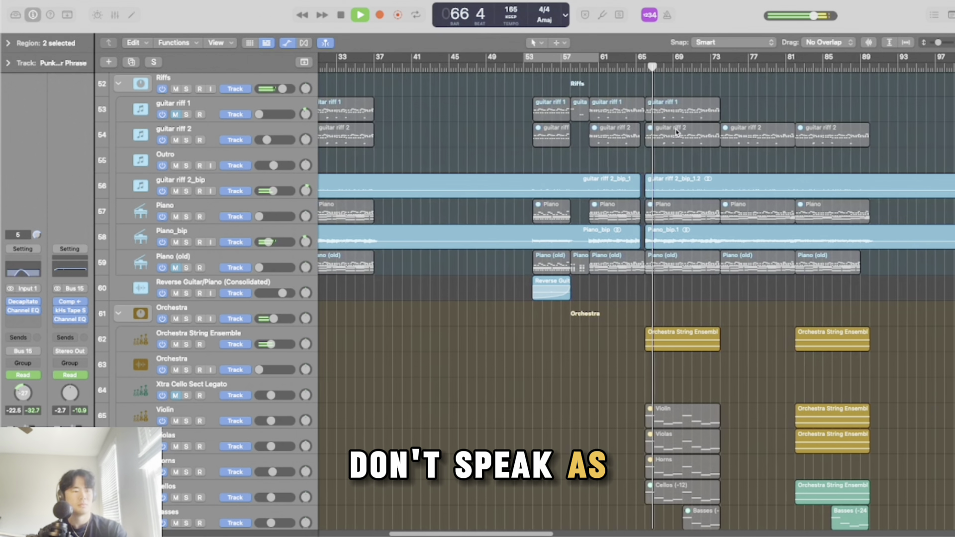
{"action": "key", "text": "space"}
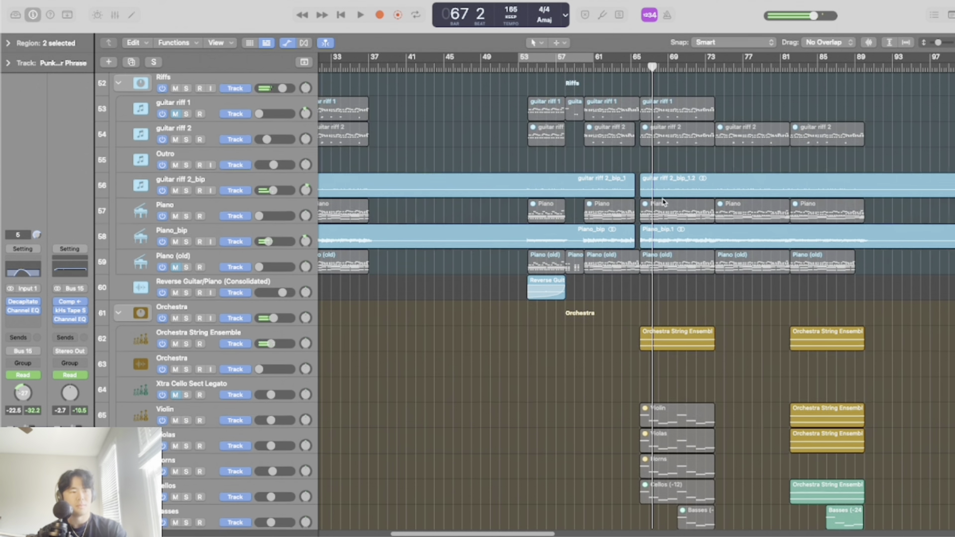
Step: Play the Electric Guitars and bass tracks from bar 22 to bar 23
{"action": "scroll", "coordinate": [664, 201], "scroll_direction": "down", "scroll_amount": 1}
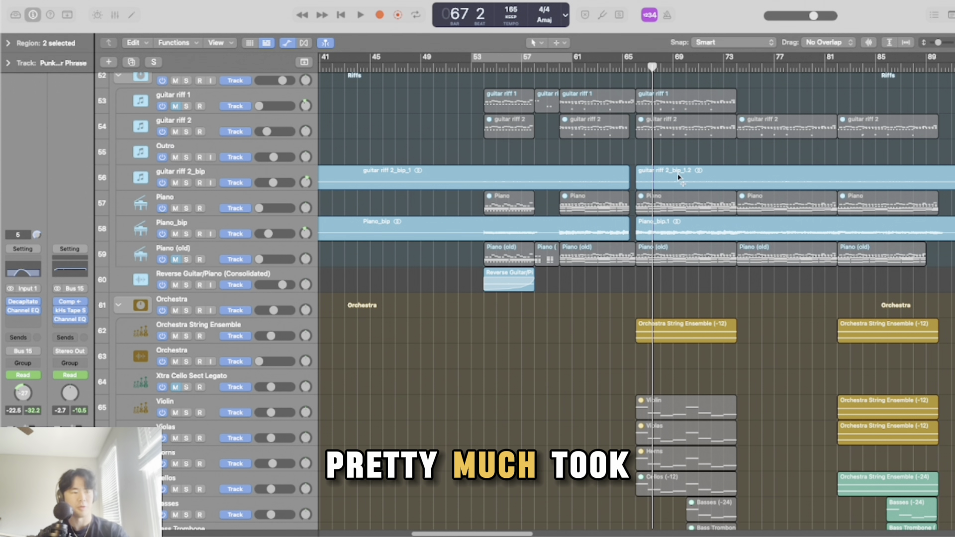
{"action": "scroll", "coordinate": [680, 178], "scroll_direction": "down", "scroll_amount": 2}
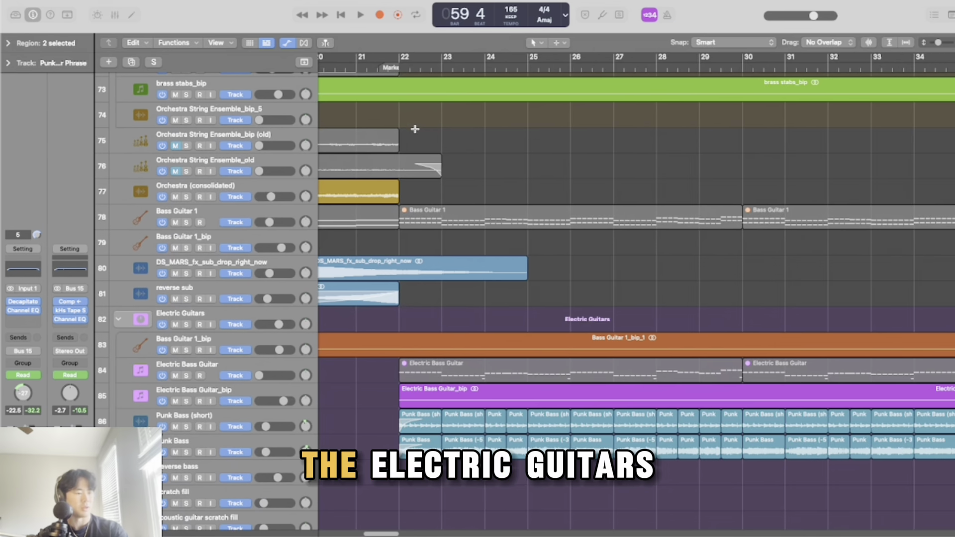
{"action": "left_click", "coordinate": [404, 55]}
{"action": "key", "text": "space"}
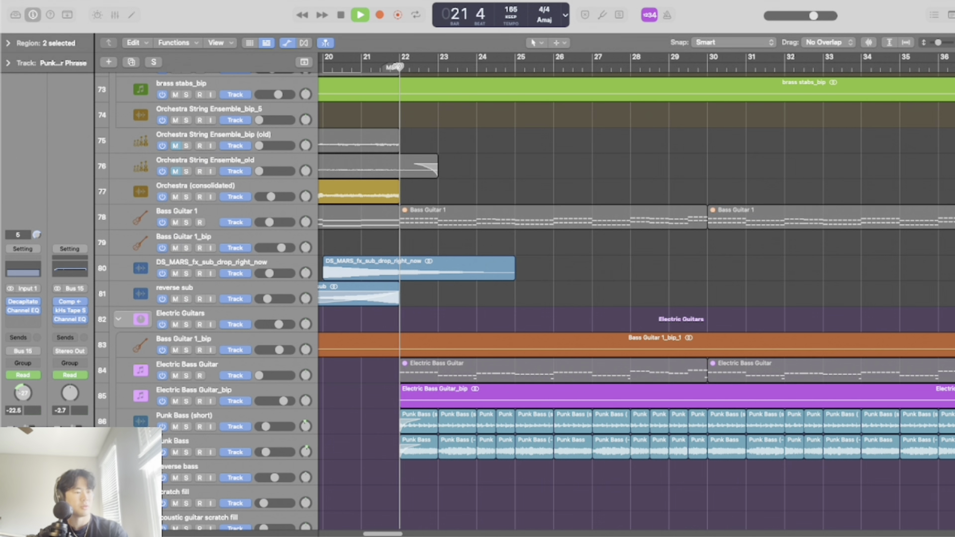
{"action": "scroll", "coordinate": [535, 300], "scroll_direction": "down", "scroll_amount": 8}
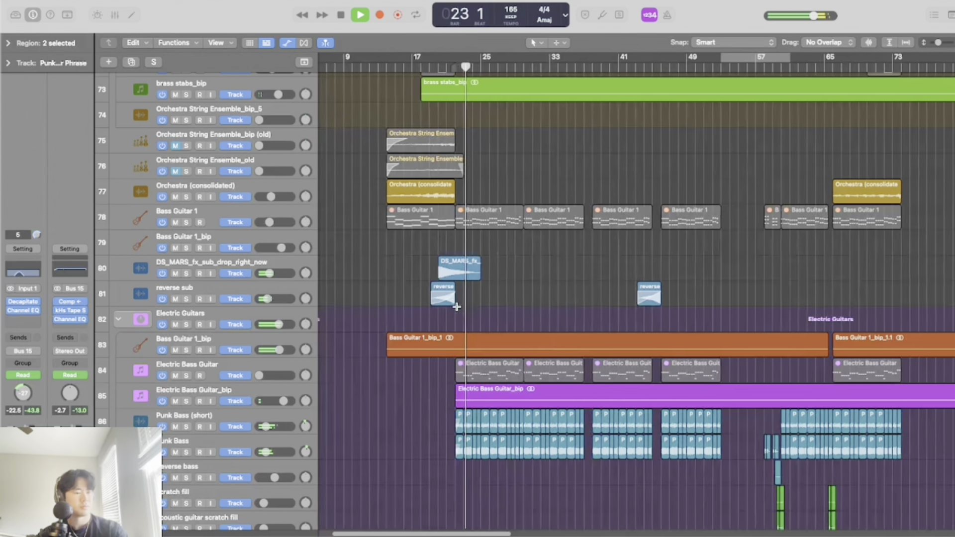
{"action": "key", "text": "space"}
Step: Play the arrangement from about bar 65 to bar 76 while following the vocal, drop lead and drop chord tracks
{"action": "scroll", "coordinate": [629, 306], "scroll_direction": "right", "scroll_amount": 10}
{"action": "scroll", "coordinate": [631, 309], "scroll_direction": "up", "scroll_amount": 15}
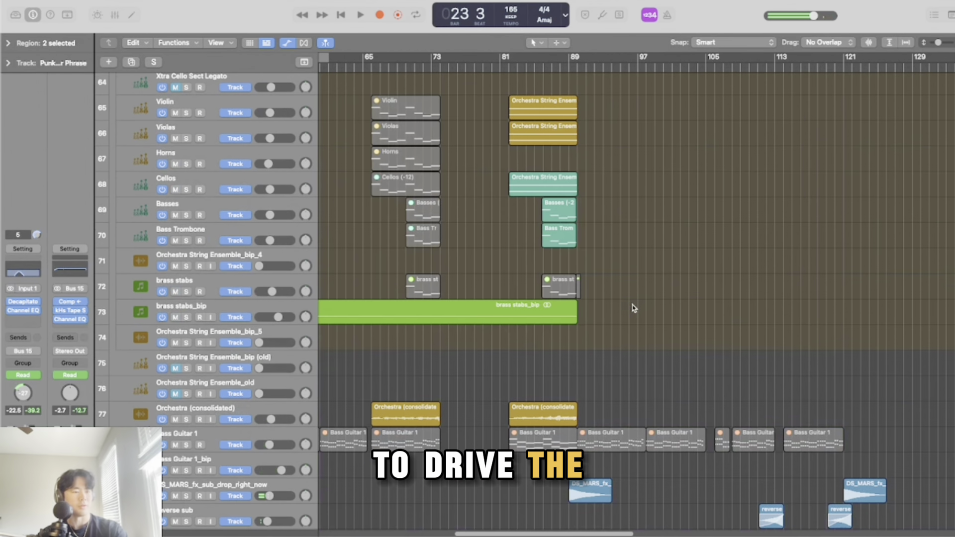
{"action": "scroll", "coordinate": [647, 139], "scroll_direction": "up", "scroll_amount": 20}
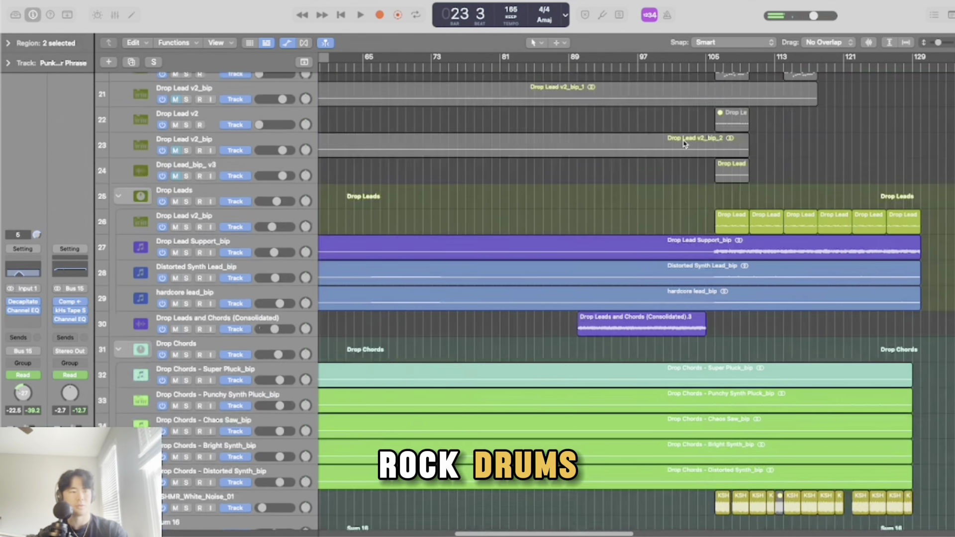
{"action": "scroll", "coordinate": [537, 204], "scroll_direction": "down", "scroll_amount": 4}
{"action": "key", "text": "space"}
{"action": "scroll", "coordinate": [546, 235], "scroll_direction": "up", "scroll_amount": 6}
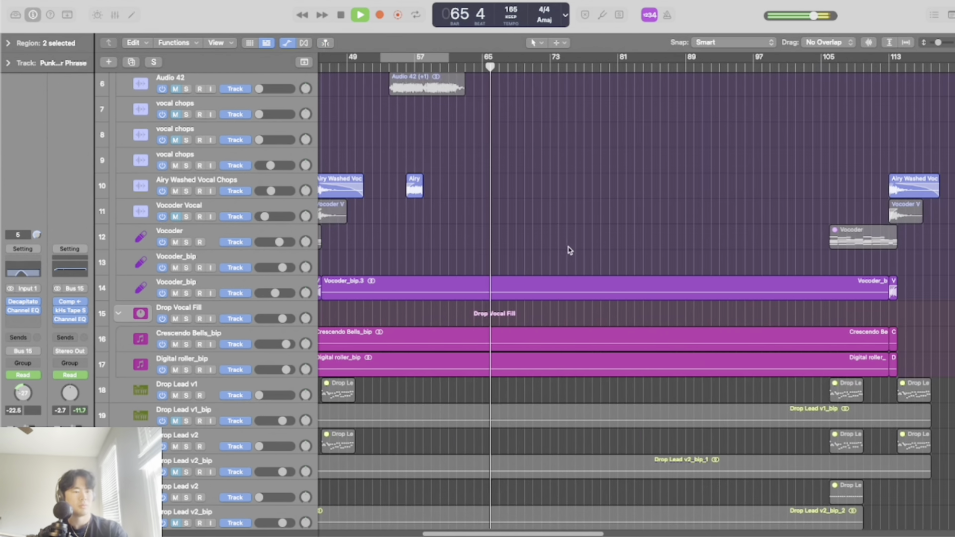
{"action": "scroll", "coordinate": [541, 272], "scroll_direction": "down", "scroll_amount": 2}
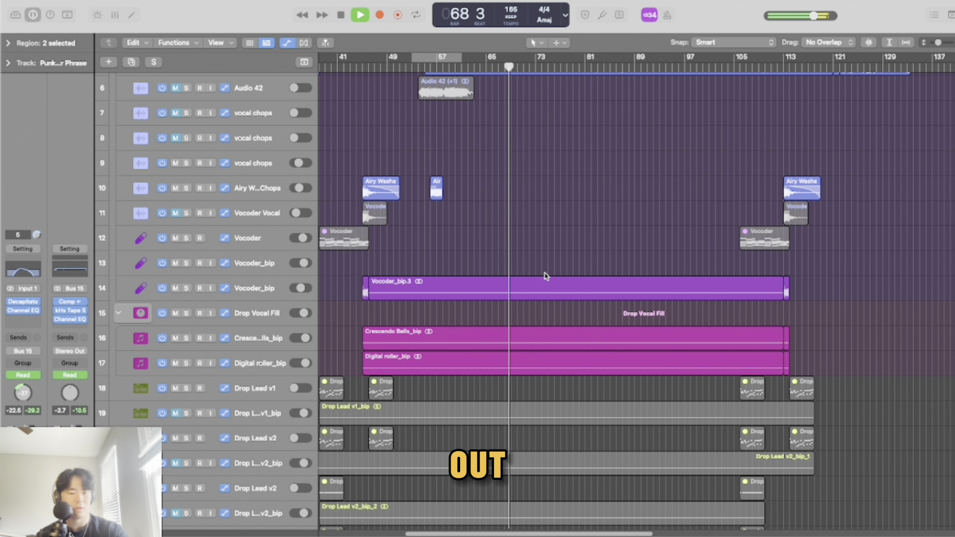
{"action": "scroll", "coordinate": [547, 273], "scroll_direction": "down", "scroll_amount": 7}
{"action": "scroll", "coordinate": [550, 282], "scroll_direction": "down", "scroll_amount": 8}
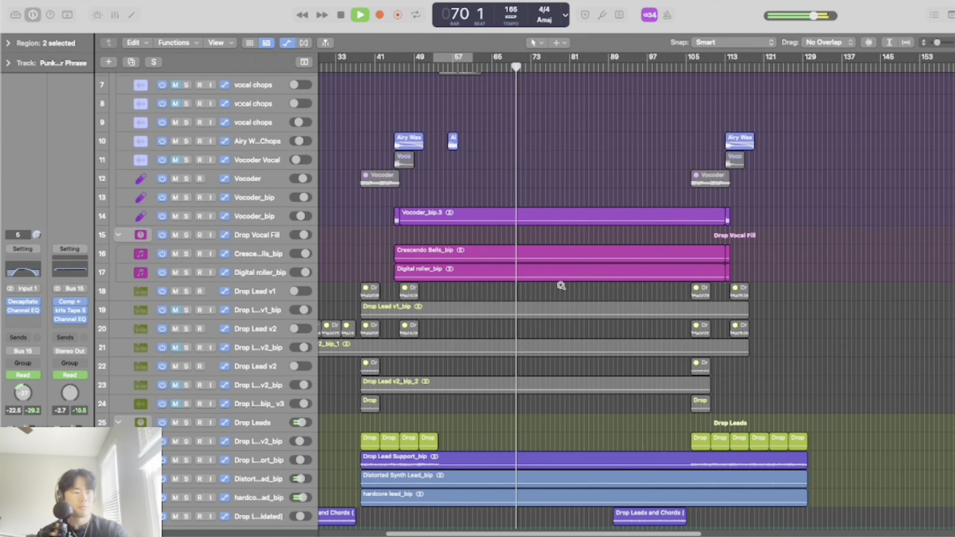
{"action": "scroll", "coordinate": [566, 288], "scroll_direction": "down", "scroll_amount": 4}
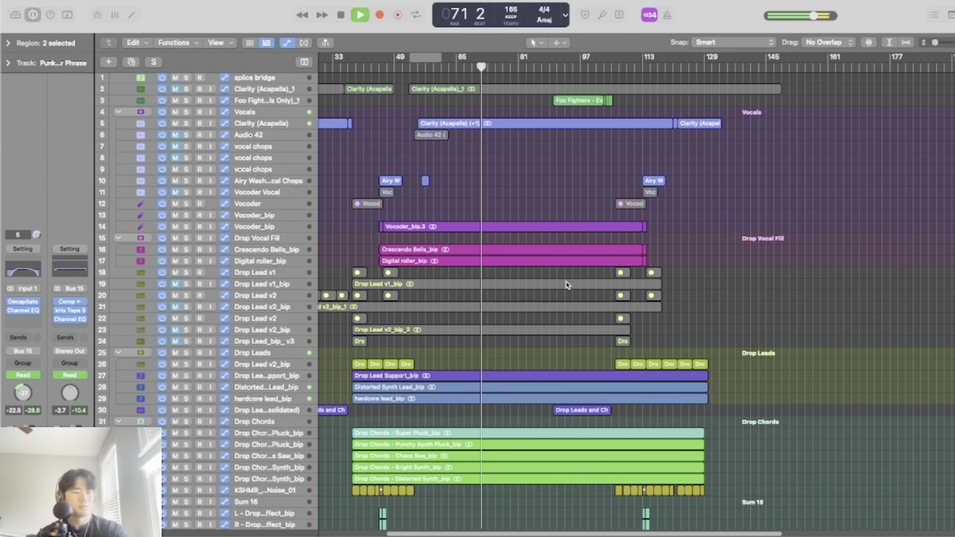
{"action": "scroll", "coordinate": [606, 291], "scroll_direction": "down", "scroll_amount": 2}
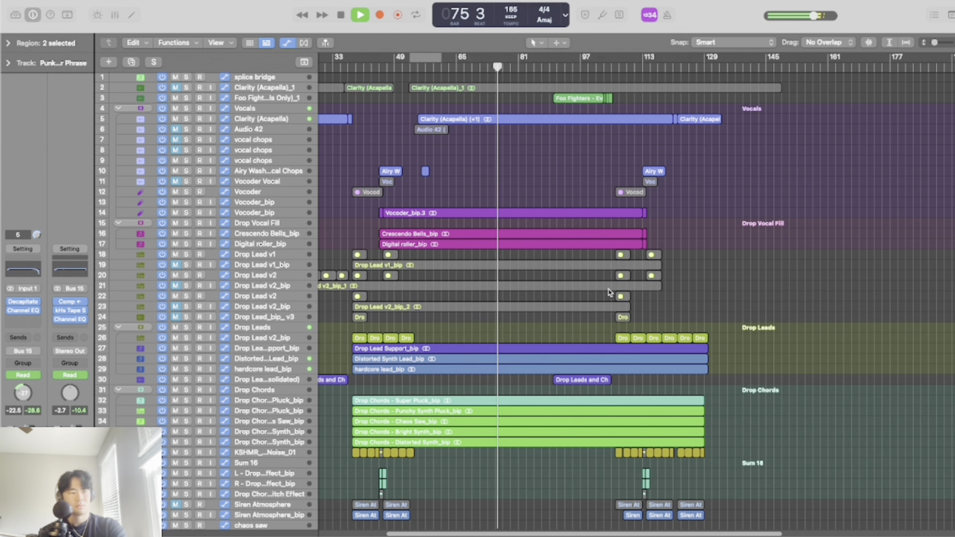
{"action": "key", "text": "space"}
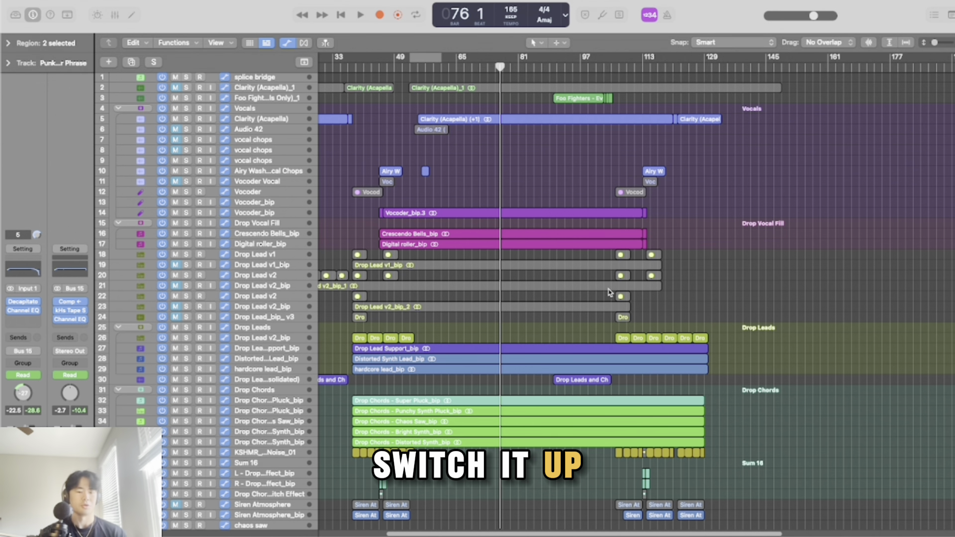
Step: Examine the arrangement around bar 76, from the vocal and drop lead tracks down to the bridge piano and piano ambience tracks
{"action": "key", "text": "cmd+Right"}
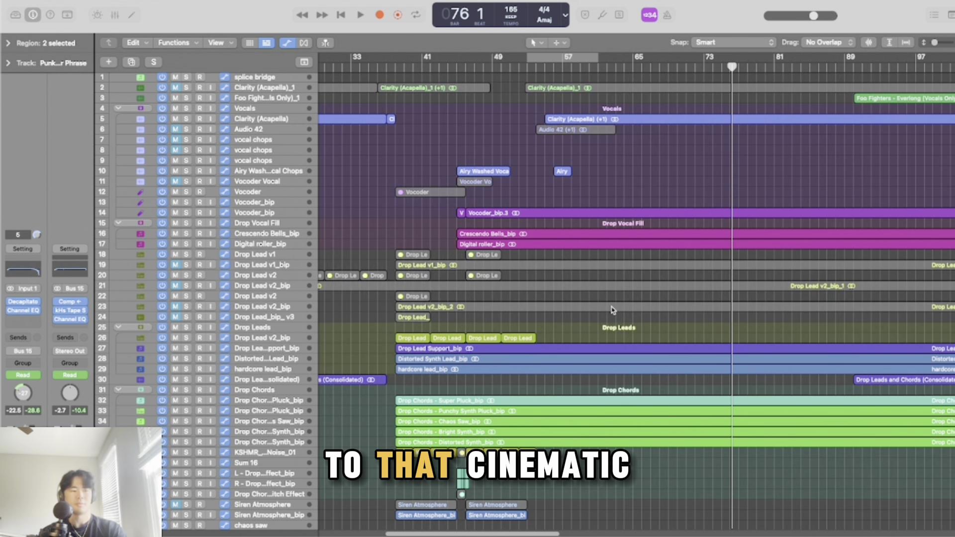
{"action": "scroll", "coordinate": [612, 310], "scroll_direction": "right", "scroll_amount": 3}
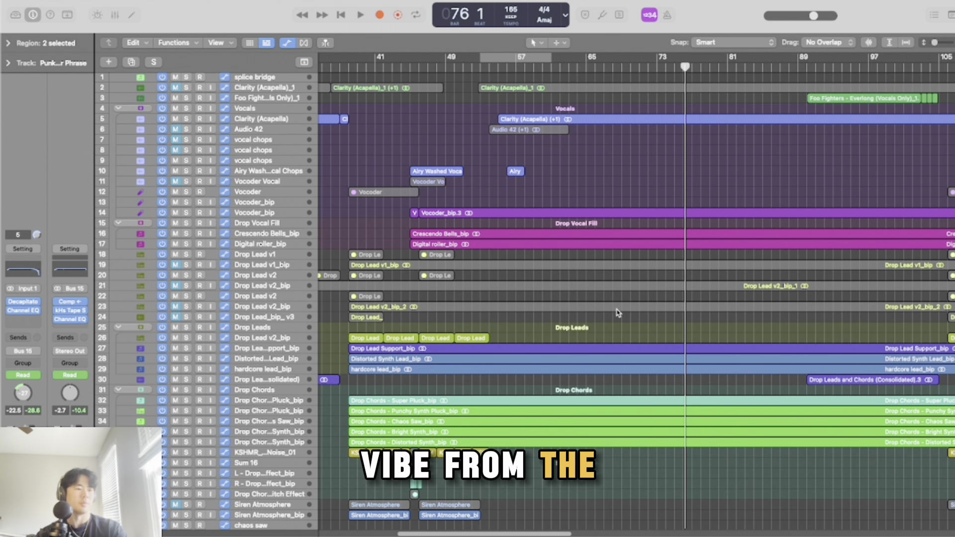
{"action": "key", "text": "super+Down"}
{"action": "key", "text": "super+Down"}
{"action": "key", "text": "super+Down"}
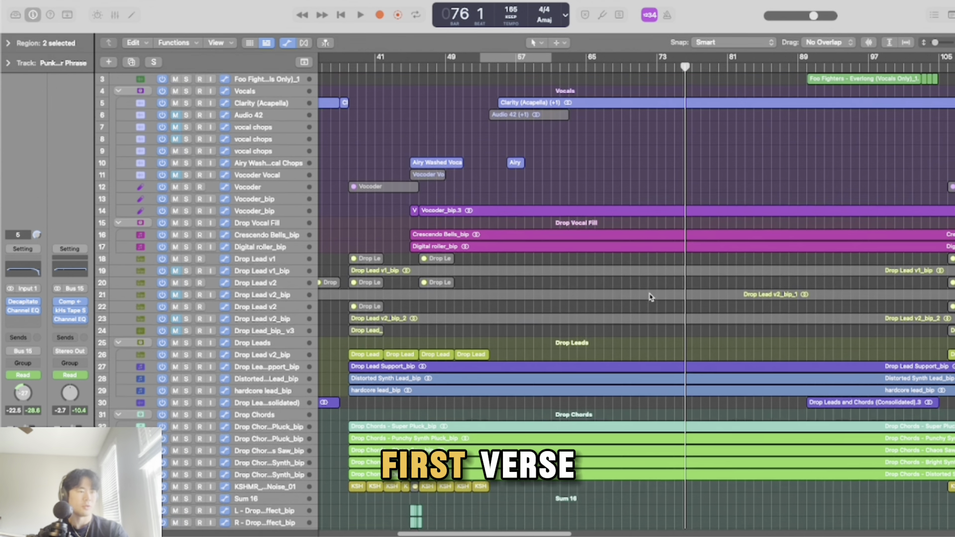
{"action": "key", "text": "super+Down"}
{"action": "key", "text": "super+Left"}
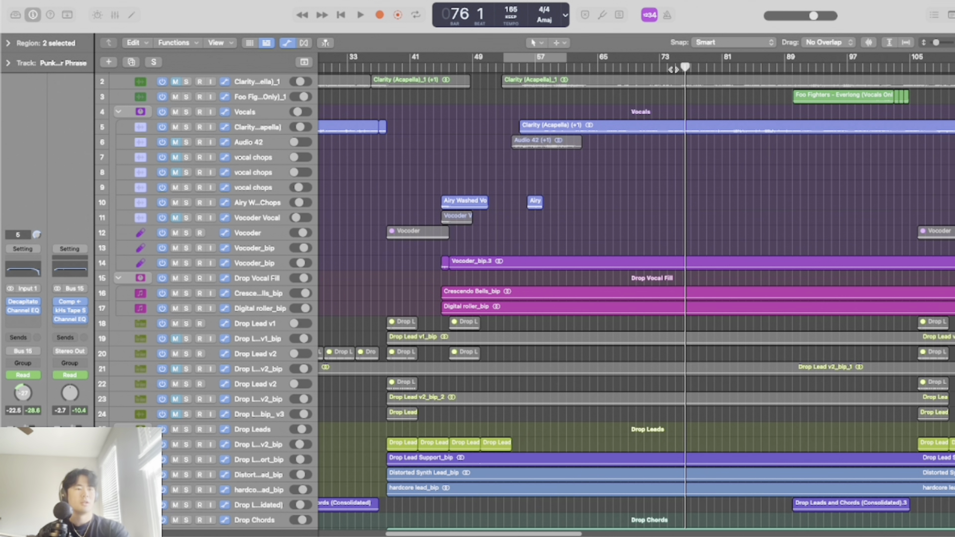
{"action": "scroll", "coordinate": [725, 233], "scroll_direction": "up", "scroll_amount": 5}
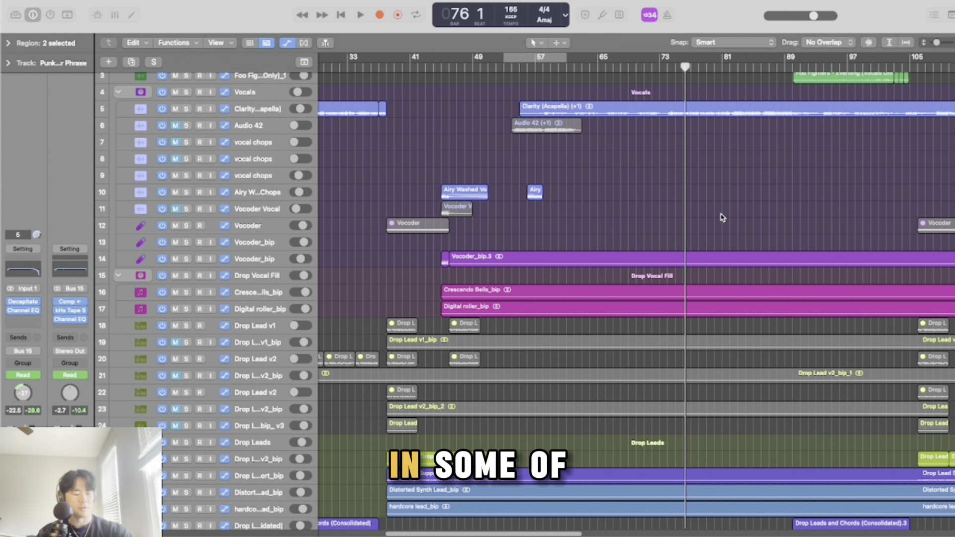
{"action": "scroll", "coordinate": [685, 99], "scroll_direction": "up", "scroll_amount": 2}
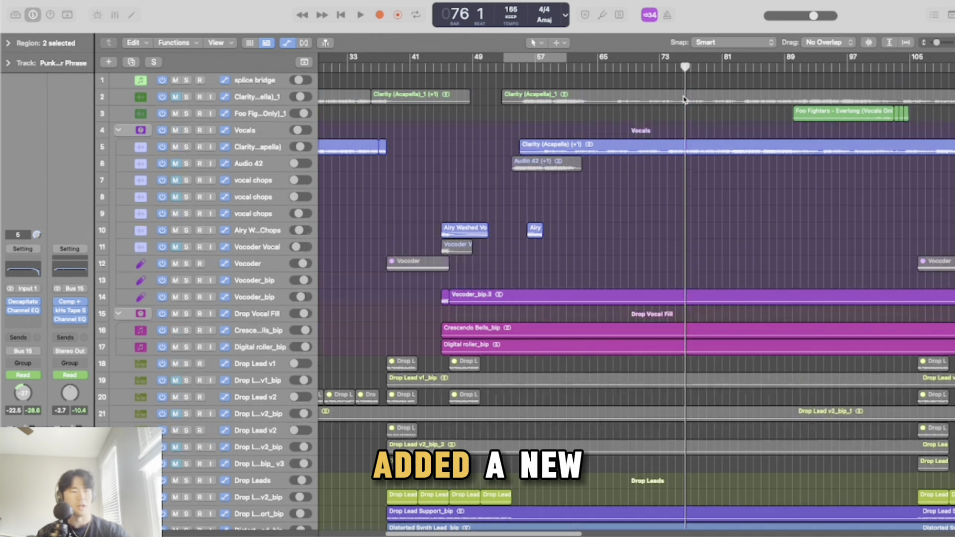
{"action": "scroll", "coordinate": [696, 117], "scroll_direction": "down", "scroll_amount": 7}
{"action": "scroll", "coordinate": [692, 128], "scroll_direction": "up", "scroll_amount": 7}
{"action": "scroll", "coordinate": [691, 139], "scroll_direction": "down", "scroll_amount": 7}
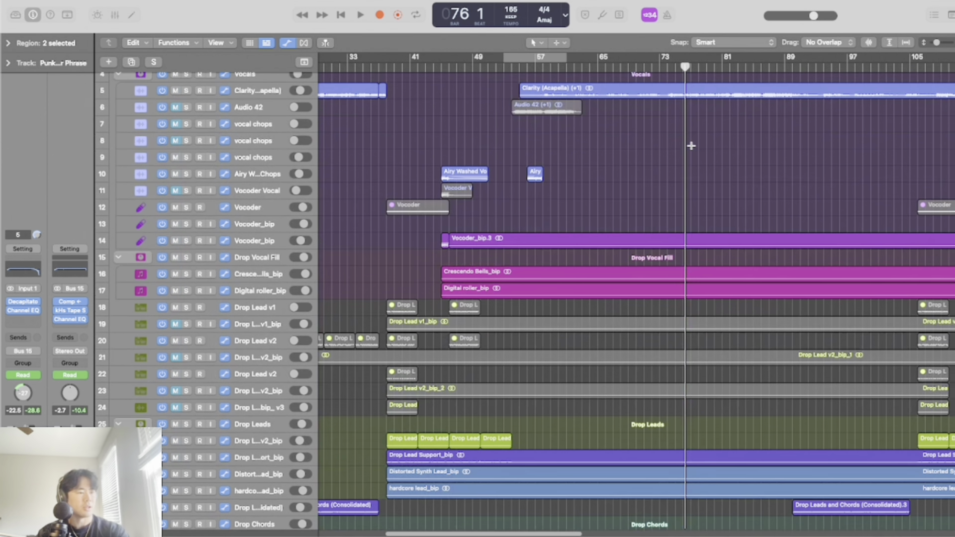
{"action": "scroll", "coordinate": [696, 153], "scroll_direction": "down", "scroll_amount": 20}
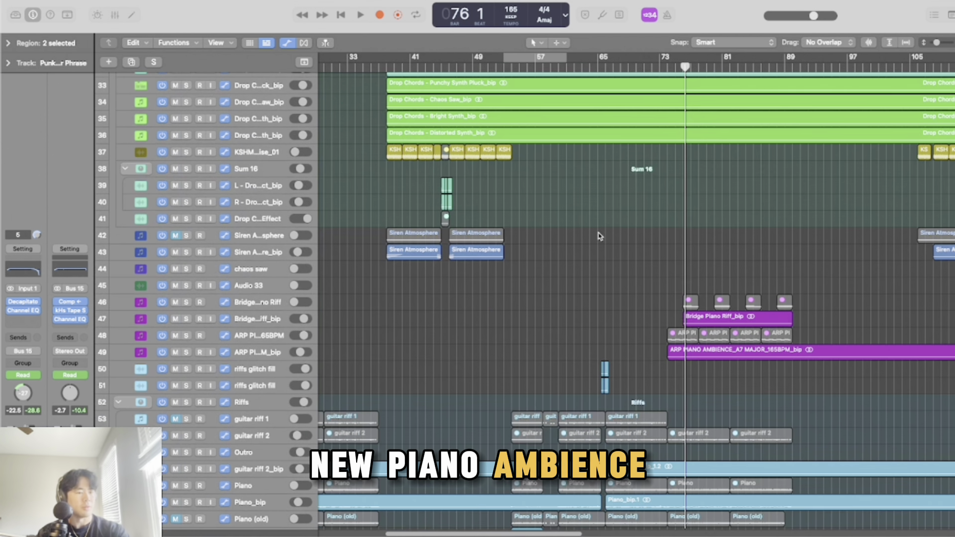
{"action": "scroll", "coordinate": [545, 271], "scroll_direction": "down", "scroll_amount": 1}
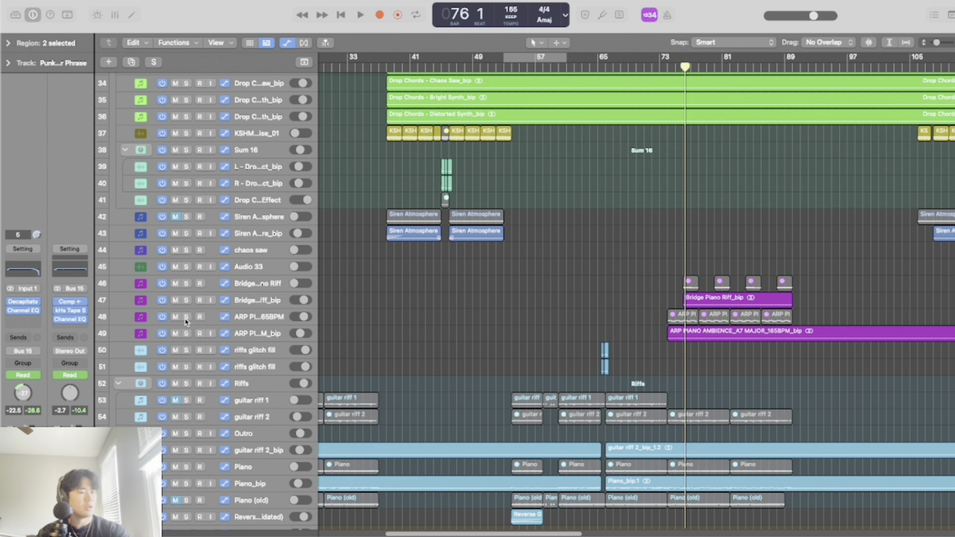
Step: Solo the ARP PIANO AMBIENCE_A7 MAJOR_165BPM_bip track and play it from about bar 73
{"action": "left_click", "coordinate": [186, 319]}
{"action": "left_click", "coordinate": [186, 320]}
{"action": "left_click", "coordinate": [186, 333]}
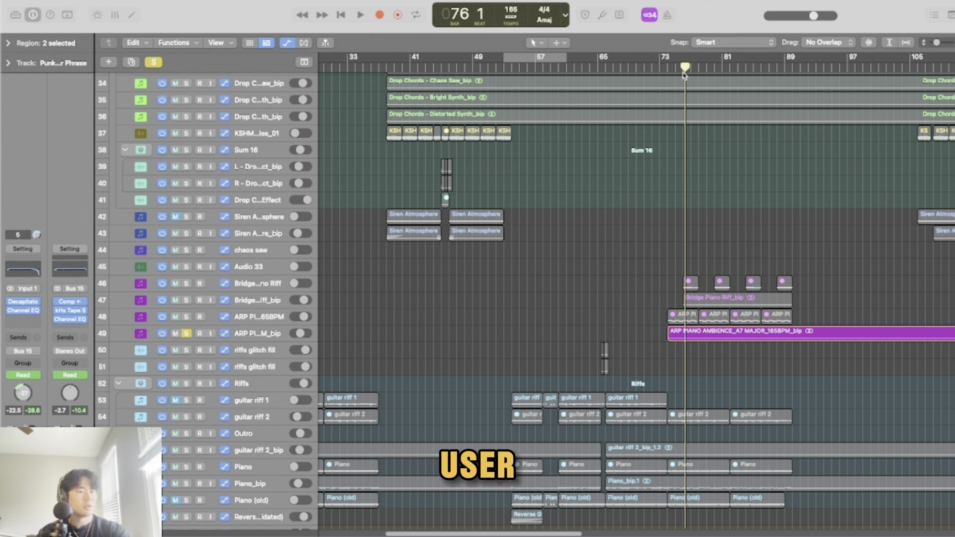
{"action": "left_click_drag", "start_coordinate": [684, 75], "coordinate": [658, 69]}
{"action": "key", "text": "space"}
{"action": "scroll", "coordinate": [678, 130], "scroll_direction": "down", "scroll_amount": 2}
{"action": "key", "text": "super+space"}
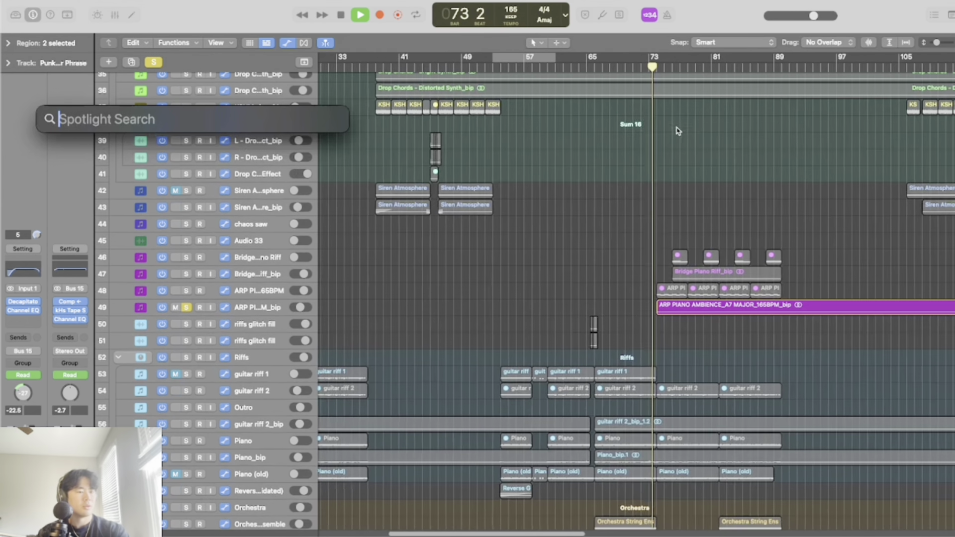
{"action": "left_click", "coordinate": [572, 224]}
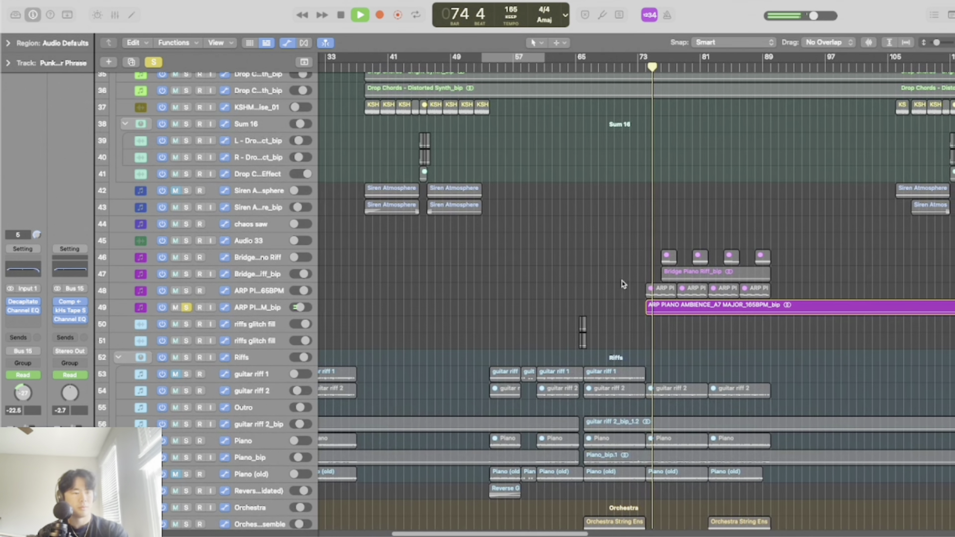
Step: Select the soloed piano ambience track to show its channel strip during playback, and stop at about bar 79
{"action": "scroll", "coordinate": [615, 278], "scroll_direction": "up", "scroll_amount": 5}
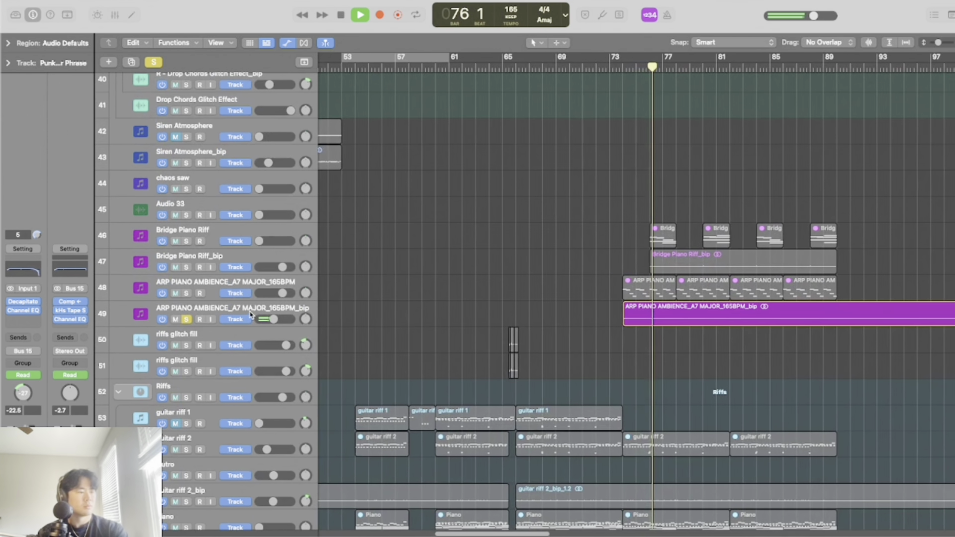
{"action": "scroll", "coordinate": [252, 314], "scroll_direction": "down", "scroll_amount": 3}
{"action": "left_click", "coordinate": [251, 315]}
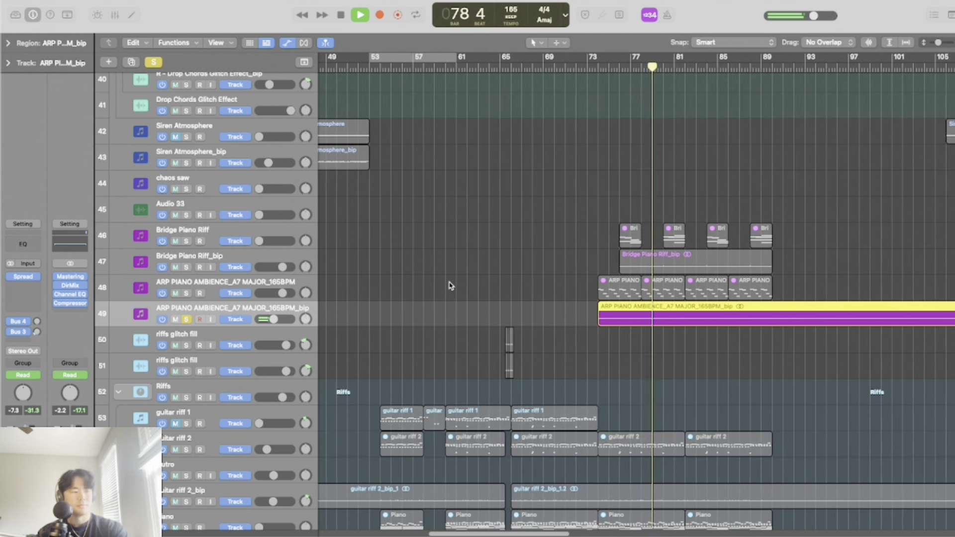
{"action": "key", "text": "space"}
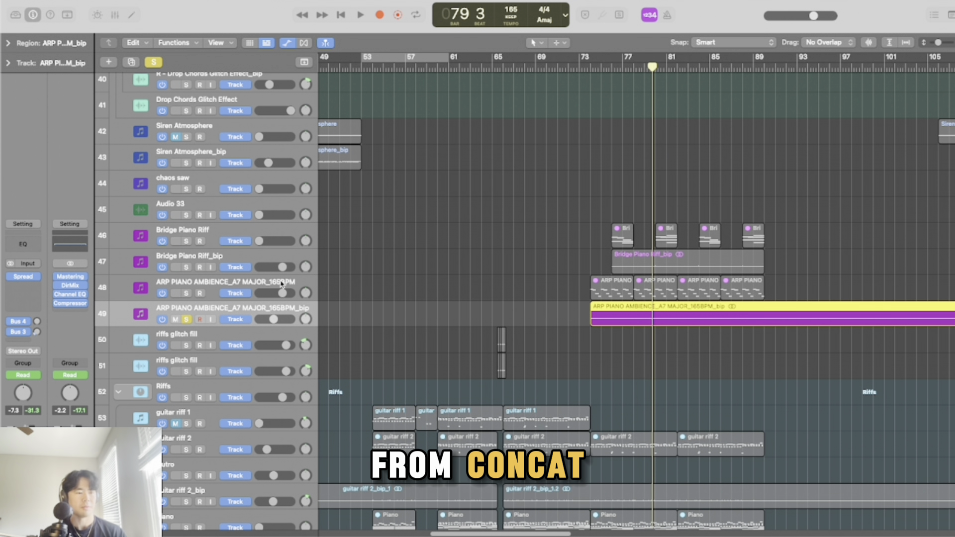
Step: Replay the piano ambience from about bar 73 and clear the solo during playback to hear the full mix
{"action": "scroll", "coordinate": [661, 346], "scroll_direction": "up", "scroll_amount": 2}
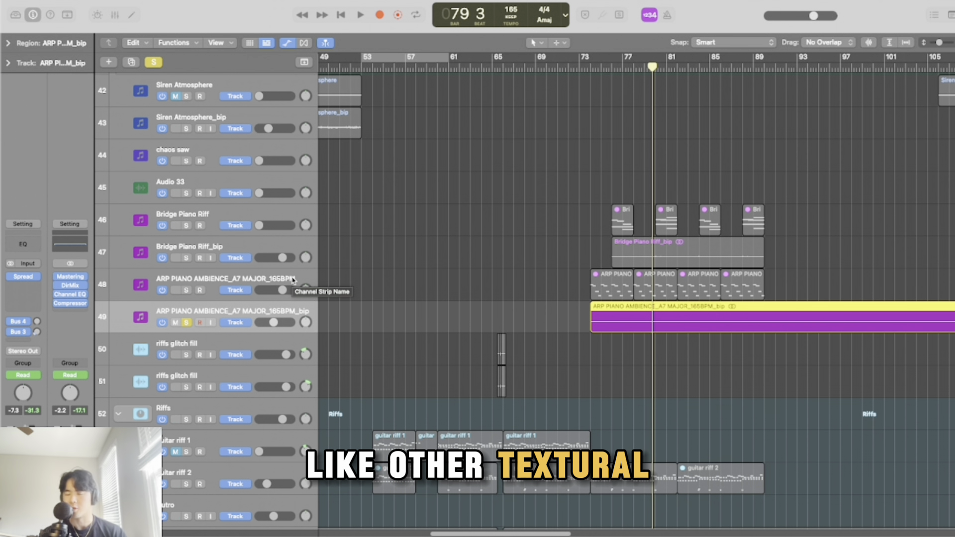
{"action": "left_click", "coordinate": [583, 68]}
{"action": "key", "text": "space"}
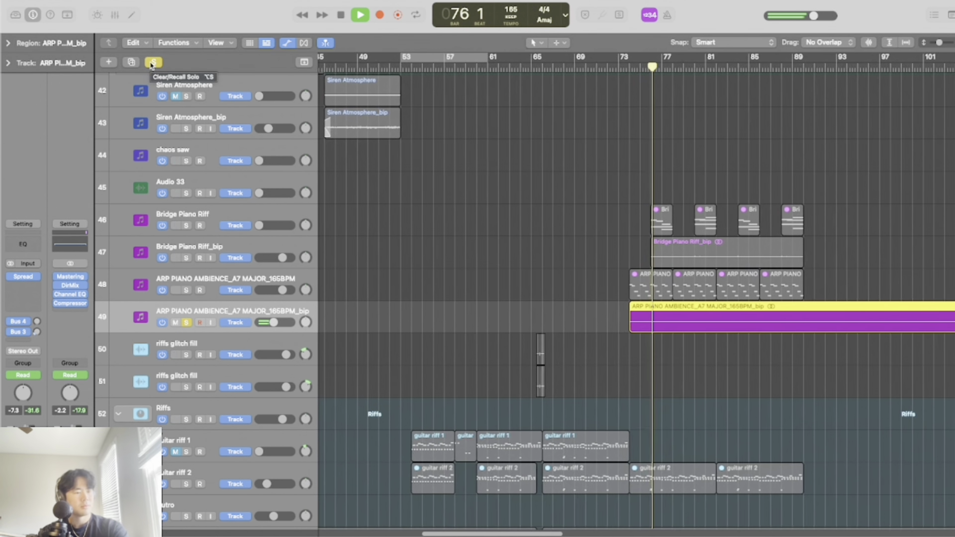
{"action": "left_click", "coordinate": [151, 63]}
{"action": "scroll", "coordinate": [378, 209], "scroll_direction": "down", "scroll_amount": 1}
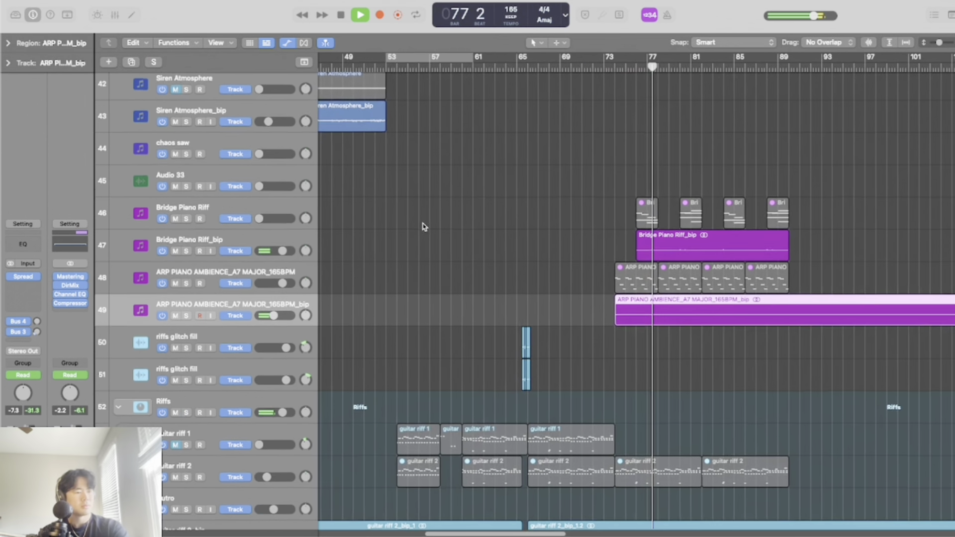
Step: Follow the full mix through the Riffs, Orchestra and Electric Guitars tracks to about bar 84, and dismiss the System Overload alert
{"action": "key", "text": "super+Up"}
{"action": "key", "text": "super+Left"}
{"action": "key", "text": "super+Left"}
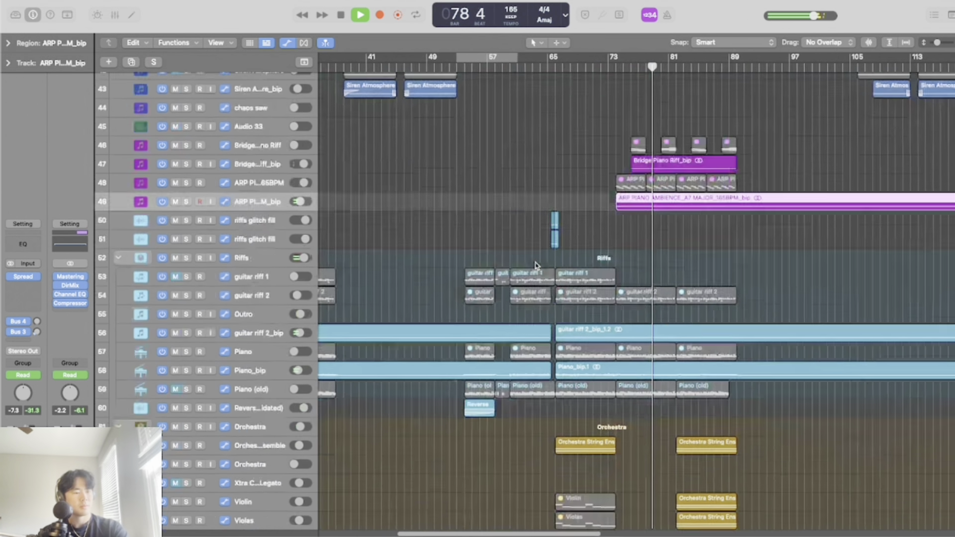
{"action": "scroll", "coordinate": [535, 264], "scroll_direction": "down", "scroll_amount": 15}
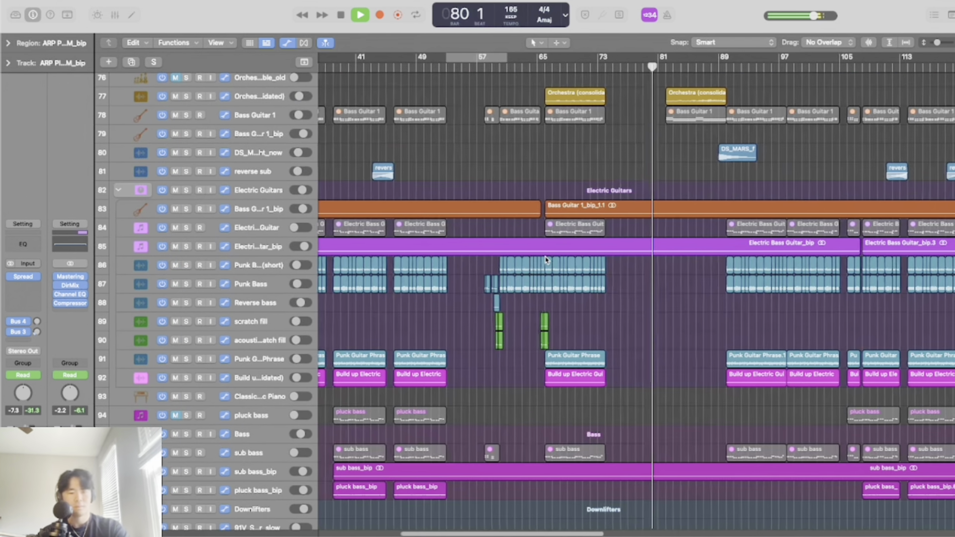
{"action": "key", "text": "super+Down"}
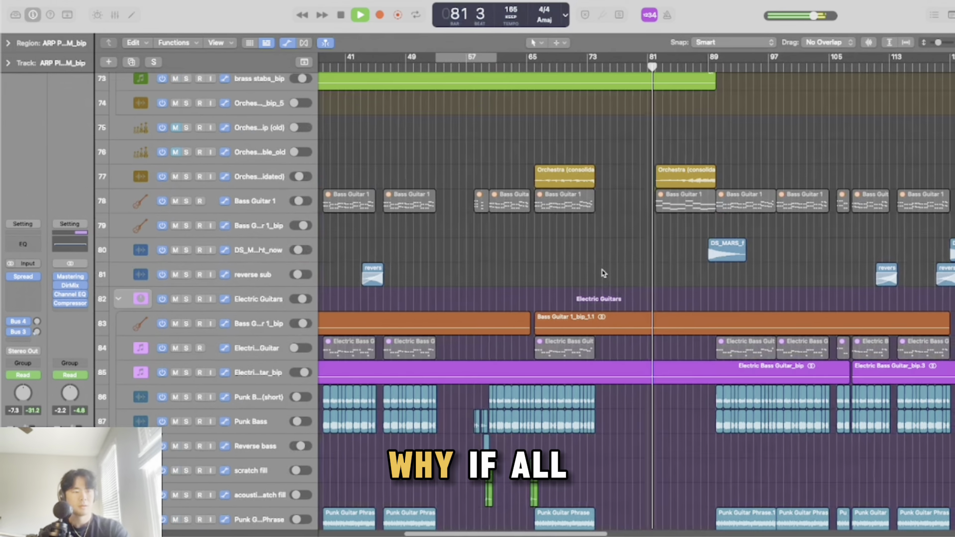
{"action": "scroll", "coordinate": [627, 288], "scroll_direction": "down", "scroll_amount": 4}
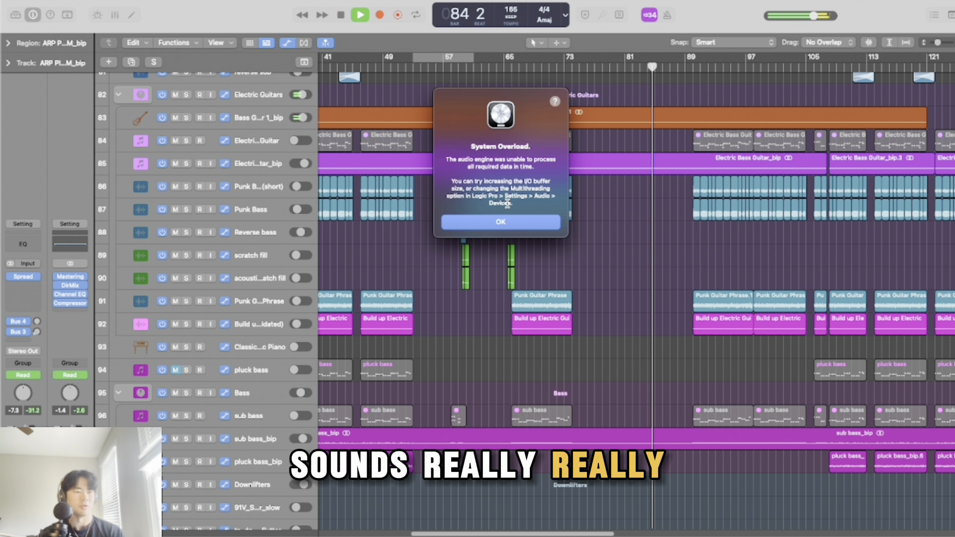
{"action": "left_click", "coordinate": [539, 225]}
Step: Locate the Orchestral Drums tracks around bar 82 and place the playhead at bar 81, beat 3, just before their main entry
{"action": "key", "text": "super+Down"}
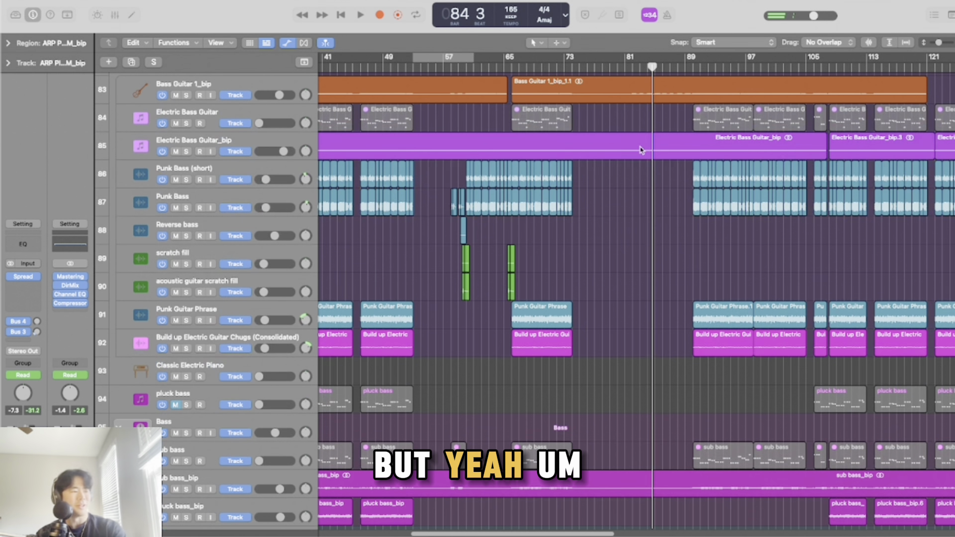
{"action": "key", "text": "super+Up"}
{"action": "scroll", "coordinate": [647, 161], "scroll_direction": "up", "scroll_amount": 6}
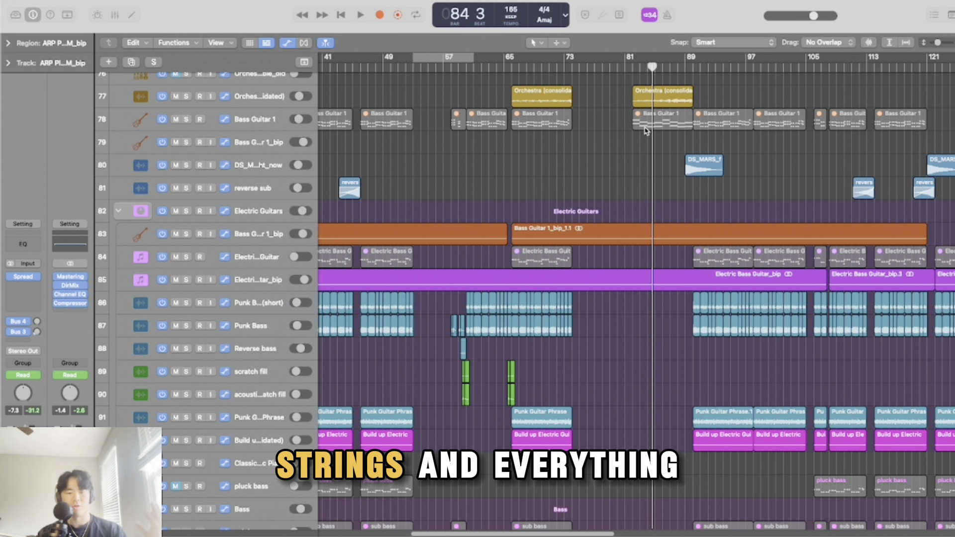
{"action": "left_click", "coordinate": [632, 69]}
{"action": "scroll", "coordinate": [647, 124], "scroll_direction": "down", "scroll_amount": 10}
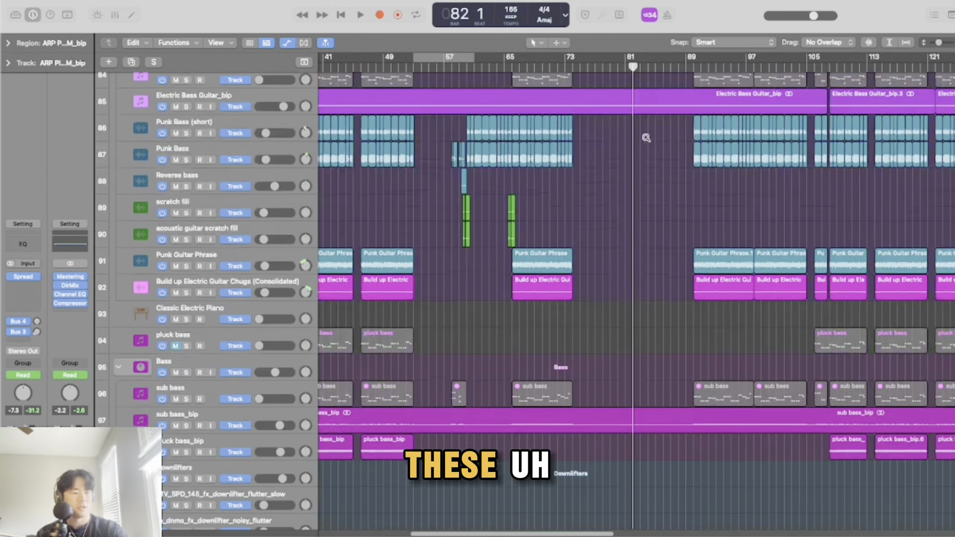
{"action": "scroll", "coordinate": [650, 174], "scroll_direction": "down", "scroll_amount": 5}
{"action": "scroll", "coordinate": [649, 177], "scroll_direction": "up", "scroll_amount": 5}
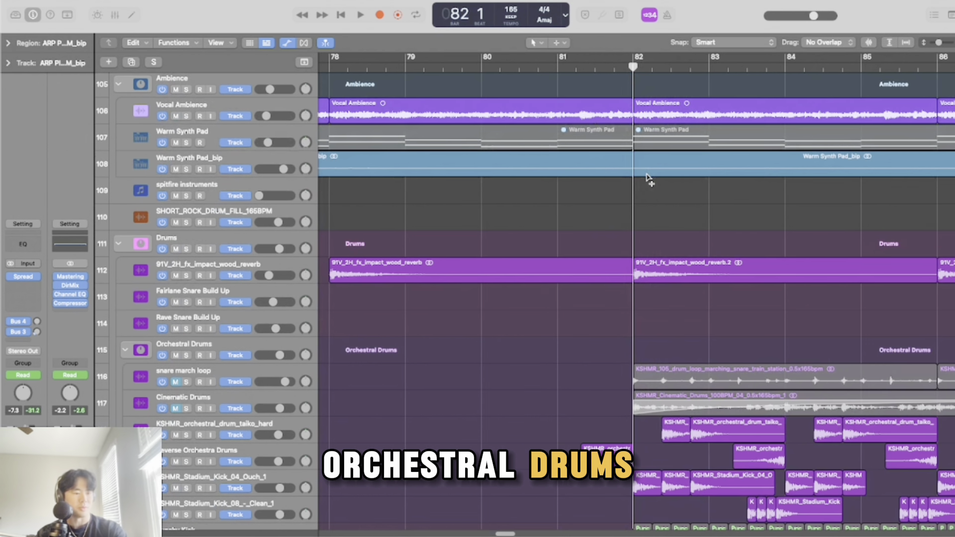
{"action": "scroll", "coordinate": [650, 180], "scroll_direction": "down", "scroll_amount": 2}
{"action": "left_click", "coordinate": [608, 68]}
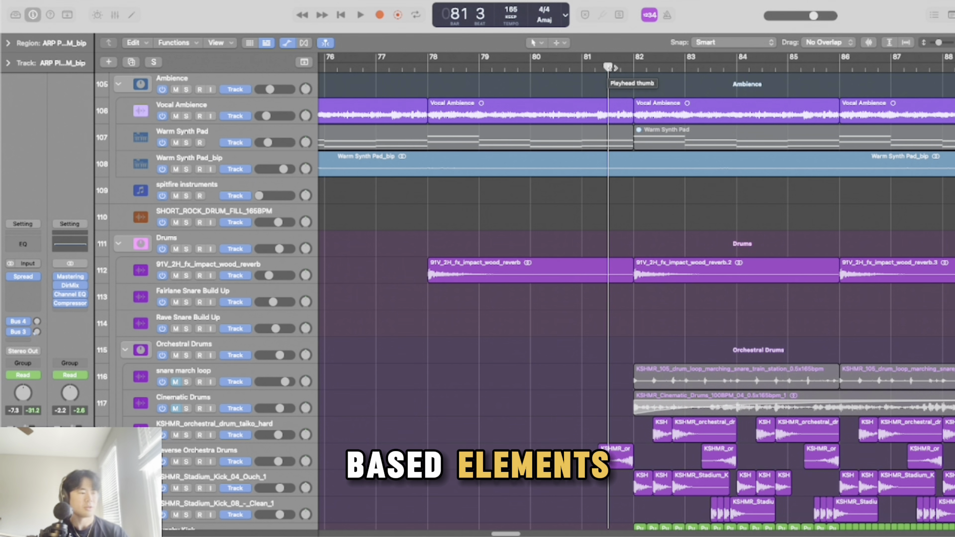
Step: Play the full mix from bar 81, beat 3, following the Orchestral Drums and Rock Drums tracks to about bar 90
{"action": "scroll", "coordinate": [632, 195], "scroll_direction": "down", "scroll_amount": 2}
{"action": "key", "text": "space"}
{"action": "scroll", "coordinate": [617, 214], "scroll_direction": "down", "scroll_amount": 1}
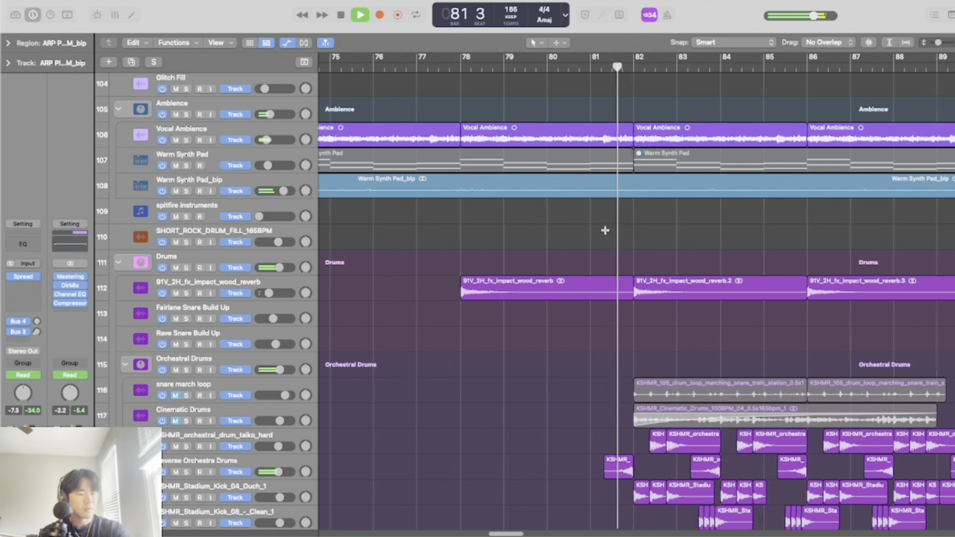
{"action": "scroll", "coordinate": [594, 259], "scroll_direction": "down", "scroll_amount": 1}
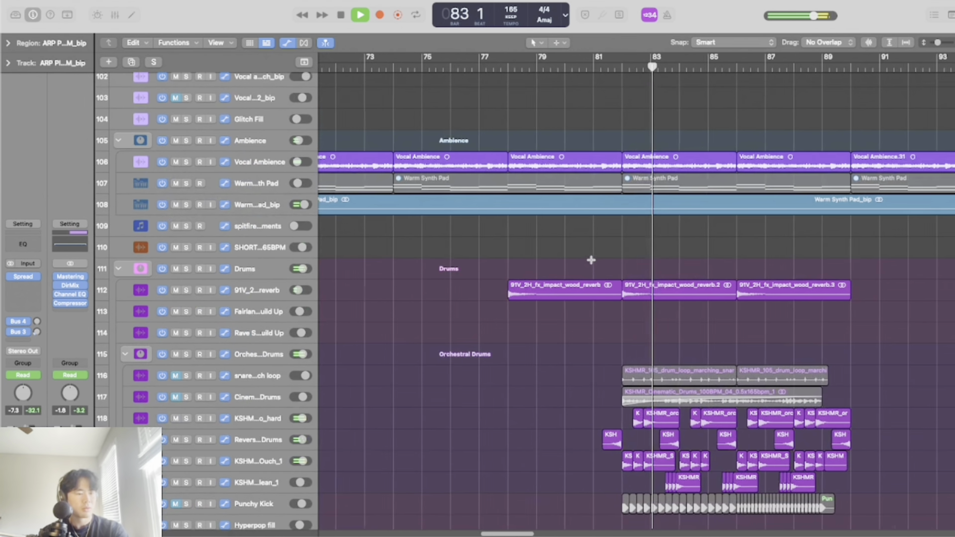
{"action": "scroll", "coordinate": [592, 263], "scroll_direction": "down", "scroll_amount": 3}
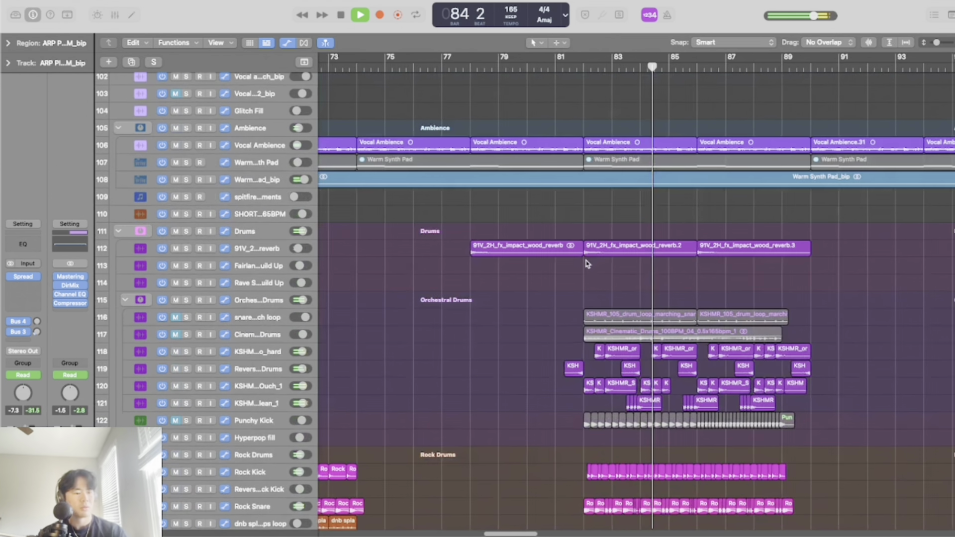
{"action": "scroll", "coordinate": [584, 267], "scroll_direction": "down", "scroll_amount": 3}
{"action": "scroll", "coordinate": [581, 264], "scroll_direction": "up", "scroll_amount": 3}
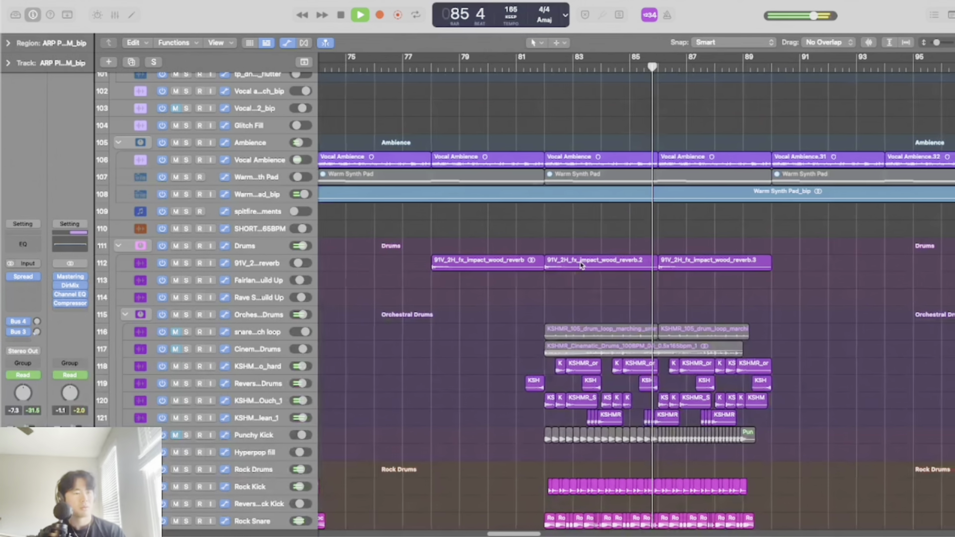
{"action": "scroll", "coordinate": [579, 258], "scroll_direction": "up", "scroll_amount": 2}
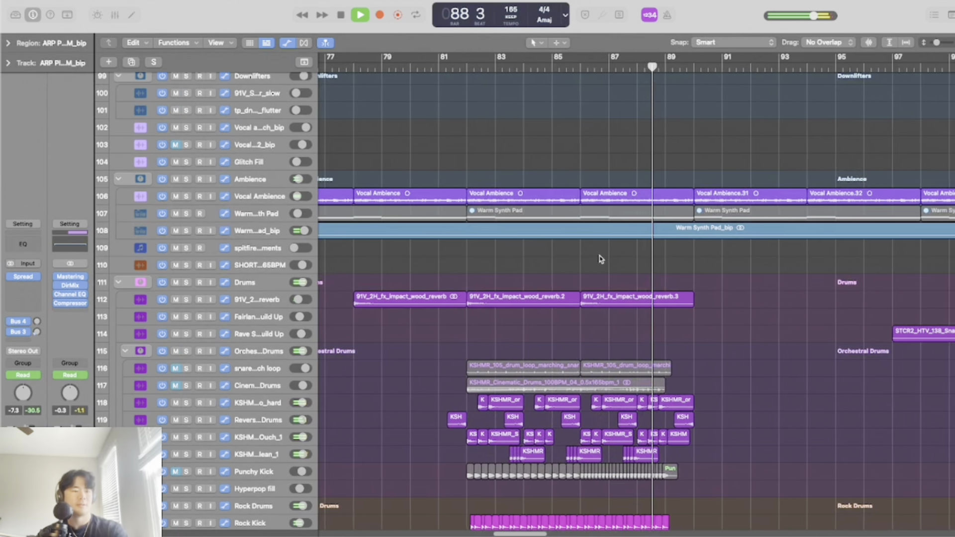
{"action": "scroll", "coordinate": [599, 258], "scroll_direction": "down", "scroll_amount": 3}
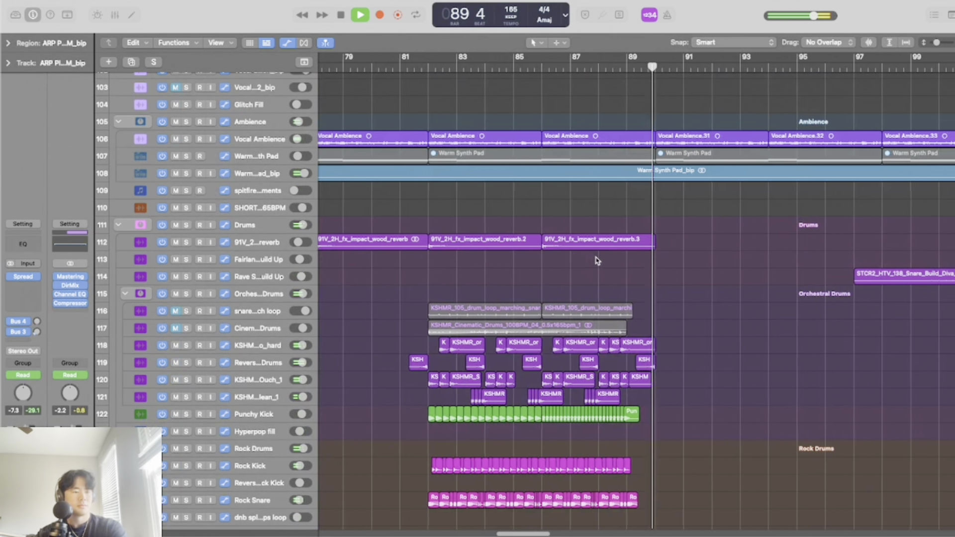
{"action": "key", "text": "space"}
Step: Play the build-up with the punk guitar and bass tracks from bar 90 to about bar 95
{"action": "scroll", "coordinate": [597, 260], "scroll_direction": "up", "scroll_amount": 5}
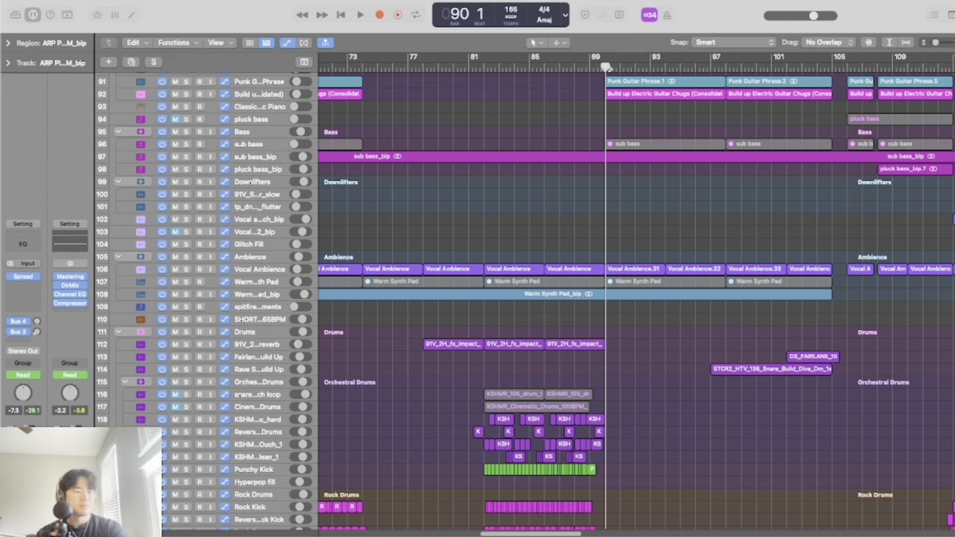
{"action": "key", "text": "space"}
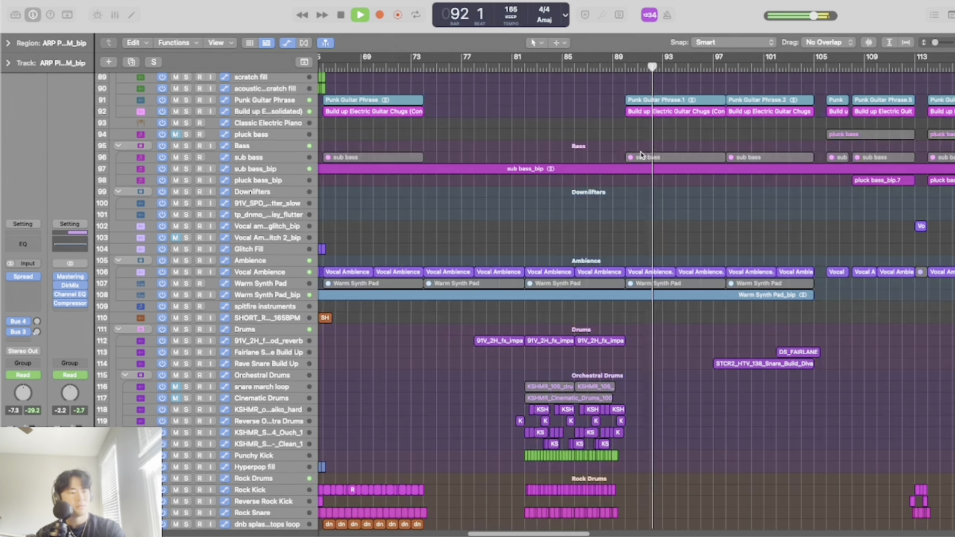
{"action": "scroll", "coordinate": [641, 155], "scroll_direction": "down", "scroll_amount": 4}
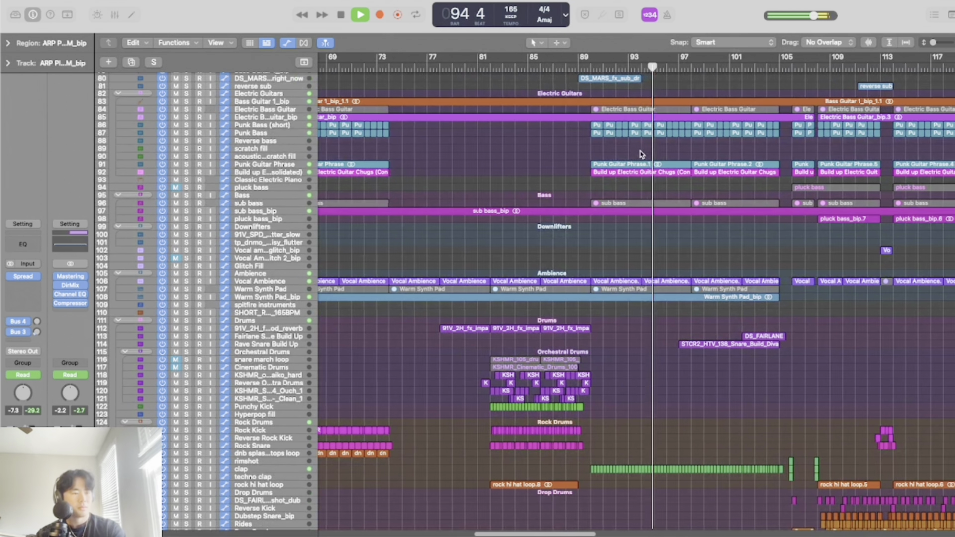
{"action": "key", "text": "space"}
{"action": "scroll", "coordinate": [642, 154], "scroll_direction": "down", "scroll_amount": 1}
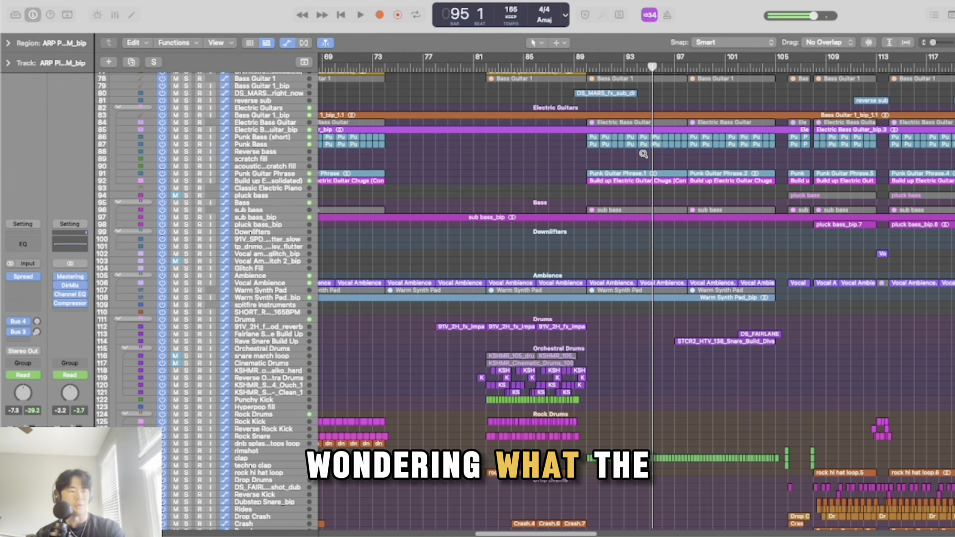
Step: Mute the Foo Fighters - Everlong vocal track and play the build-up from about bar 91 to bar 97
{"action": "scroll", "coordinate": [644, 154], "scroll_direction": "up", "scroll_amount": 3}
{"action": "scroll", "coordinate": [640, 157], "scroll_direction": "up", "scroll_amount": 10}
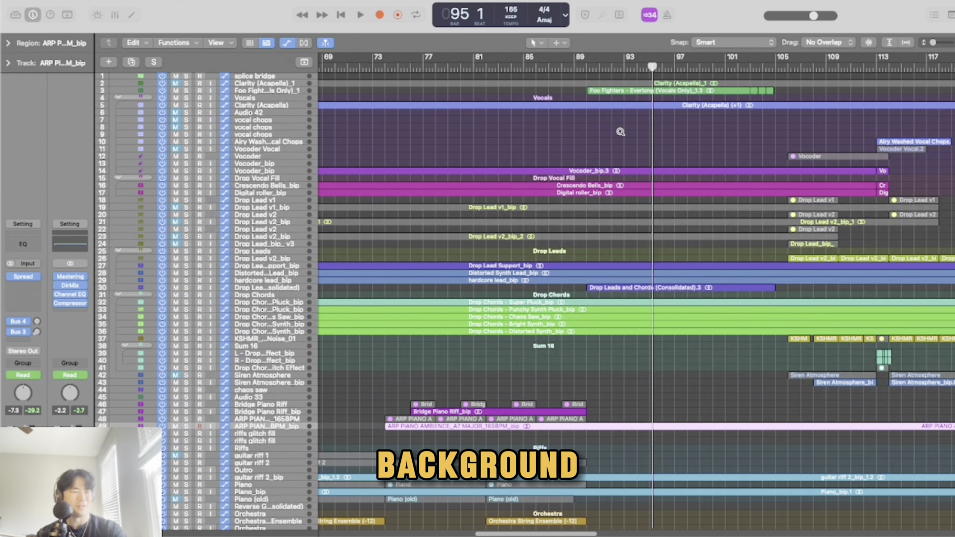
{"action": "scroll", "coordinate": [620, 132], "scroll_direction": "up", "scroll_amount": 1}
{"action": "scroll", "coordinate": [617, 140], "scroll_direction": "up", "scroll_amount": 2}
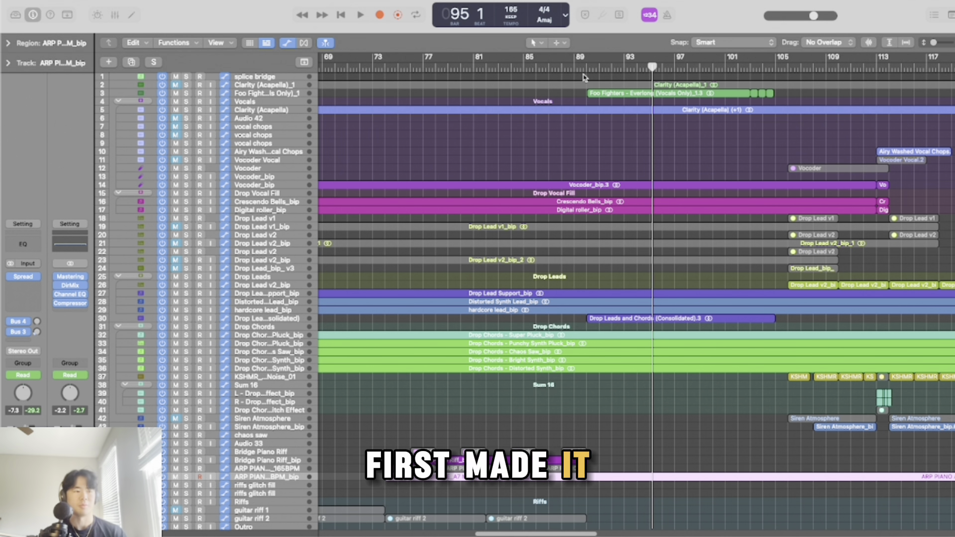
{"action": "left_click", "coordinate": [175, 94]}
{"action": "left_click", "coordinate": [608, 64]}
{"action": "key", "text": "space"}
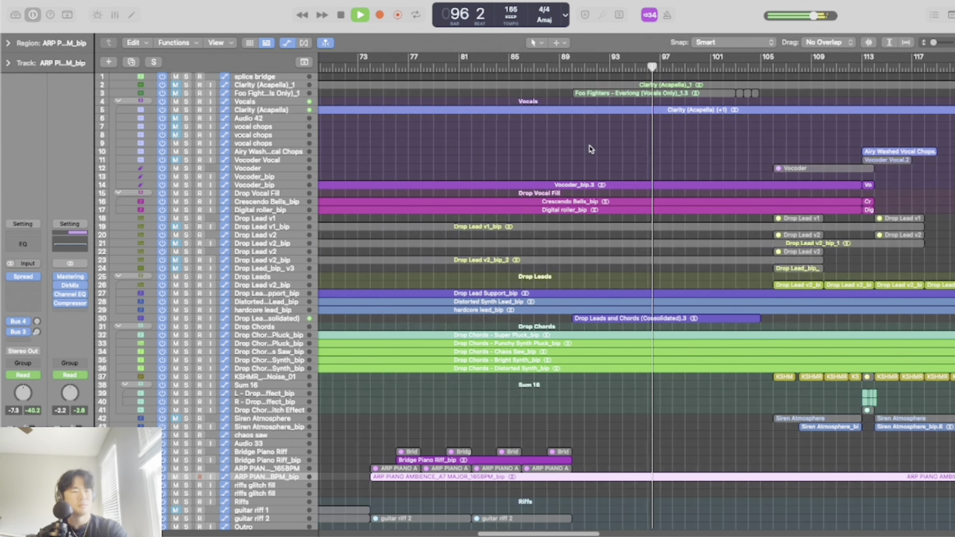
{"action": "key", "text": "space"}
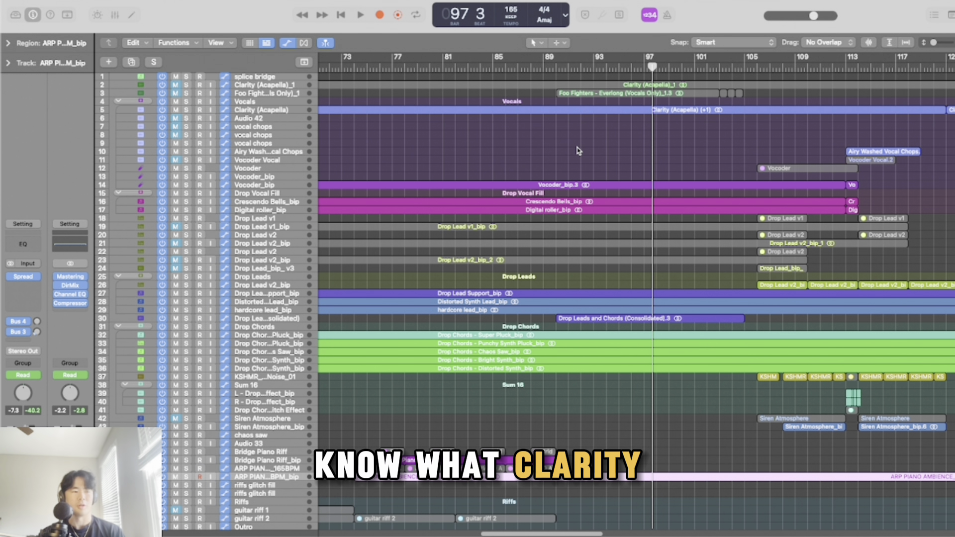
Step: Unmute and solo the Foo Fighters - Everlong vocal track, enlarge the track display, and place the playhead at bar 90
{"action": "left_click", "coordinate": [175, 93]}
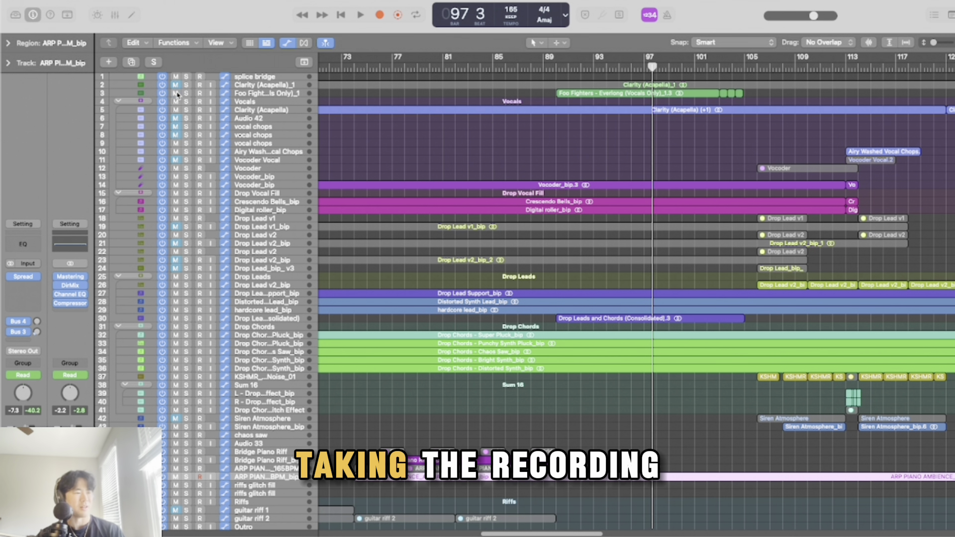
{"action": "left_click", "coordinate": [186, 93]}
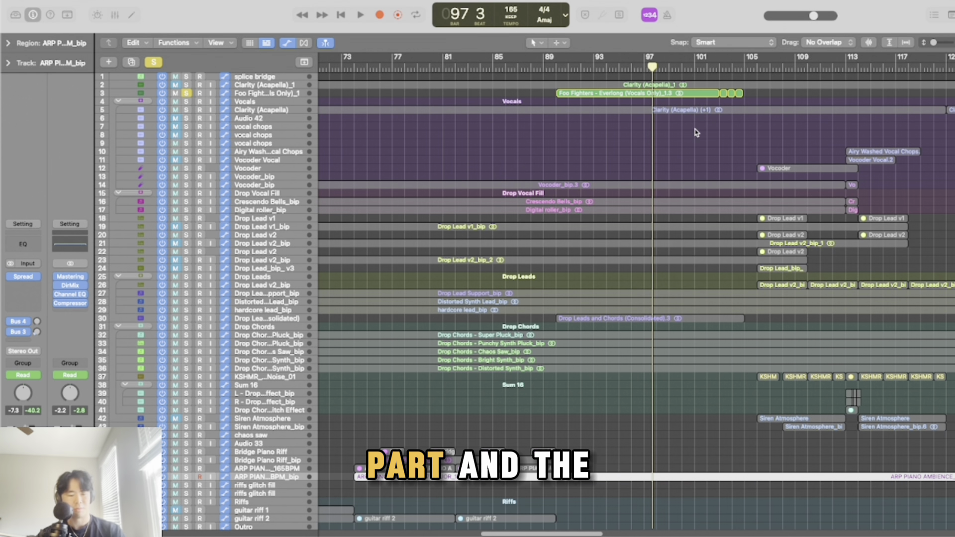
{"action": "key", "text": "super+Down"}
{"action": "key", "text": "super+Down"}
{"action": "key", "text": "super+Down"}
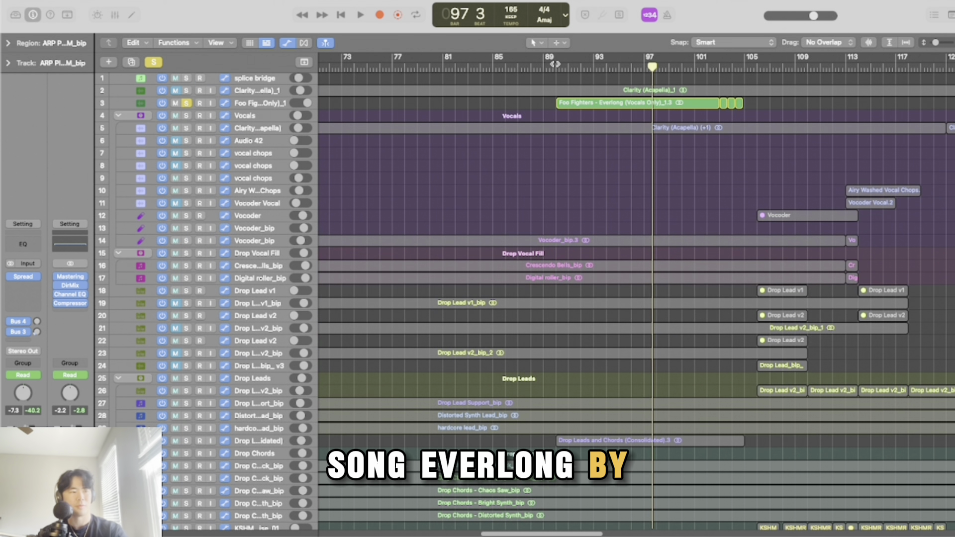
{"action": "left_click", "coordinate": [557, 63]}
{"action": "key", "text": "super+Down"}
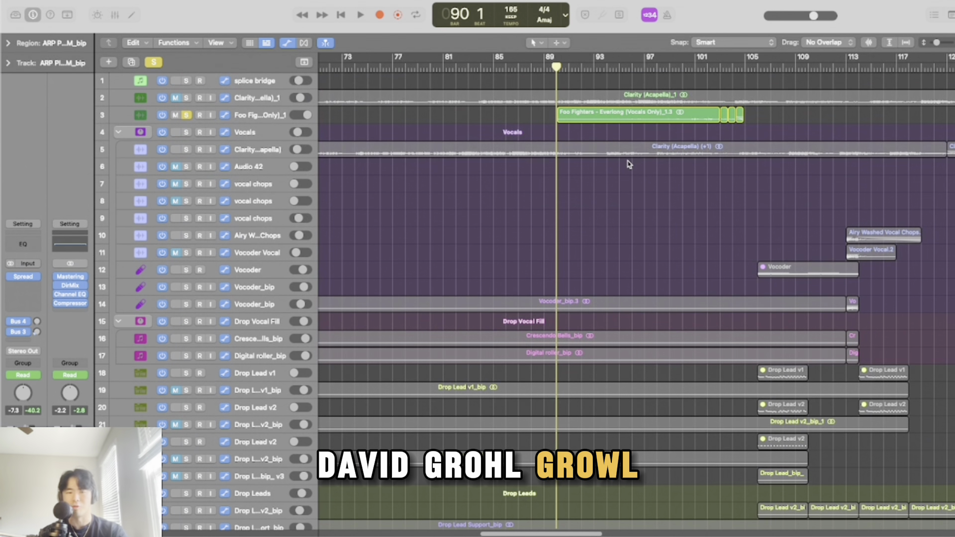
{"action": "key", "text": "super+Down"}
{"action": "key", "text": "super+Right"}
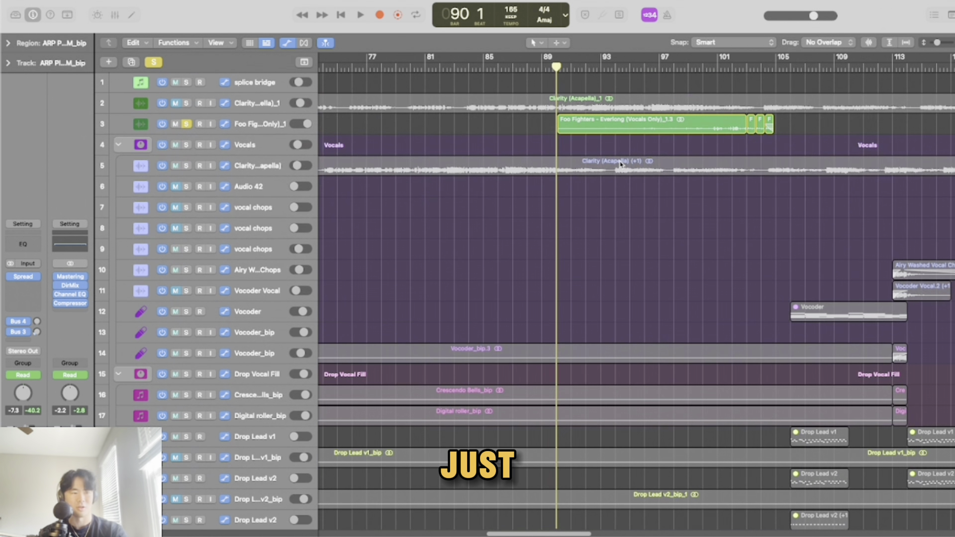
{"action": "key", "text": "super+Down"}
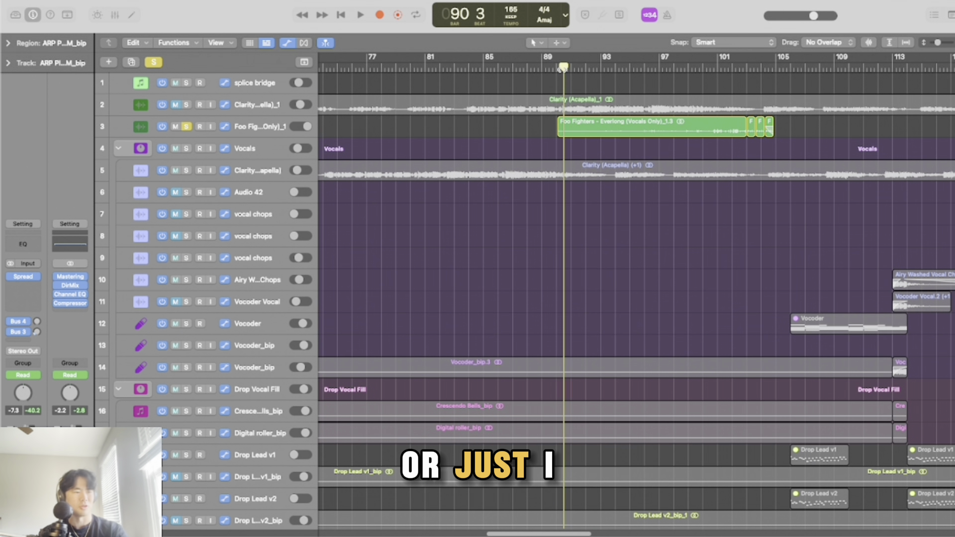
{"action": "key", "text": "super+Right"}
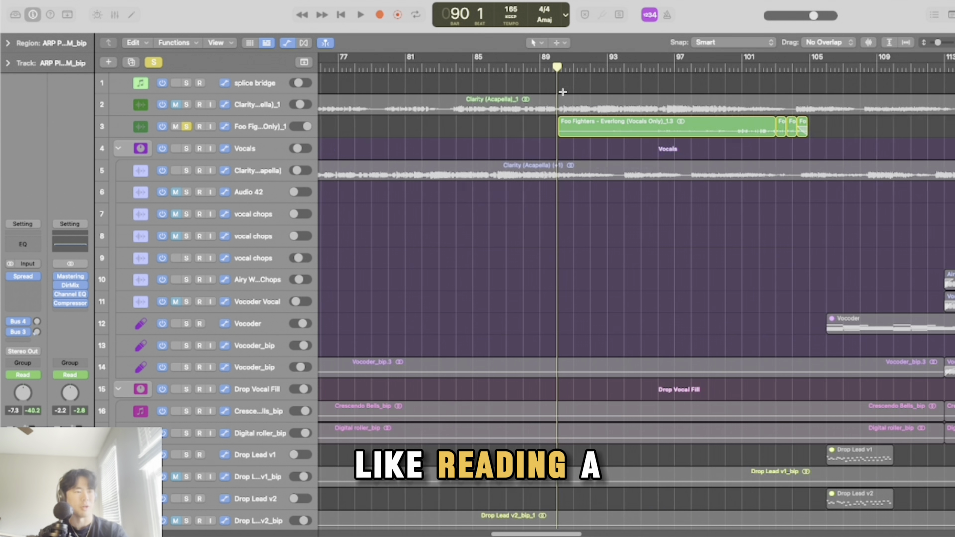
Step: Play the soloed Everlong vocals from bar 90 to about bar 102, and clear the solo
{"action": "key", "text": "space"}
{"action": "scroll", "coordinate": [458, 154], "scroll_direction": "left", "scroll_amount": 3}
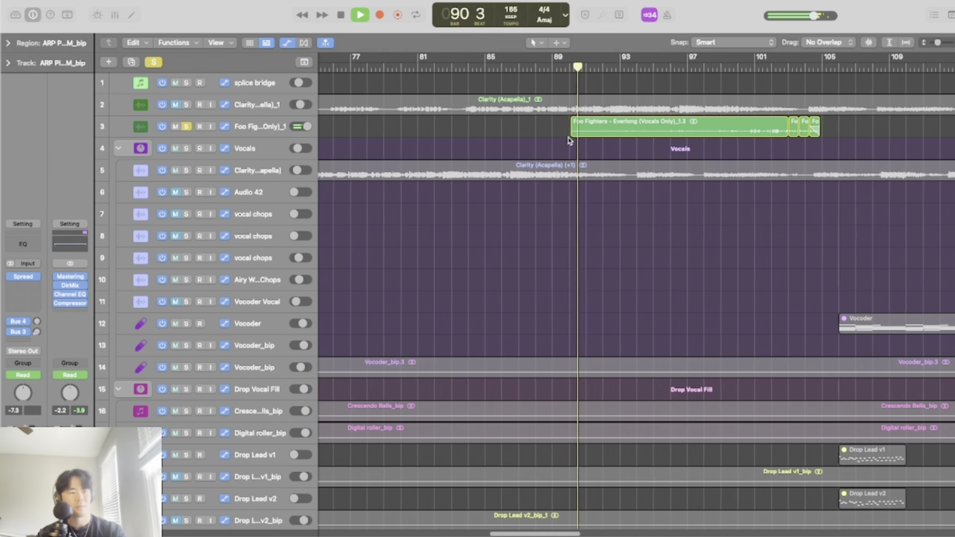
{"action": "scroll", "coordinate": [452, 157], "scroll_direction": "left", "scroll_amount": 2}
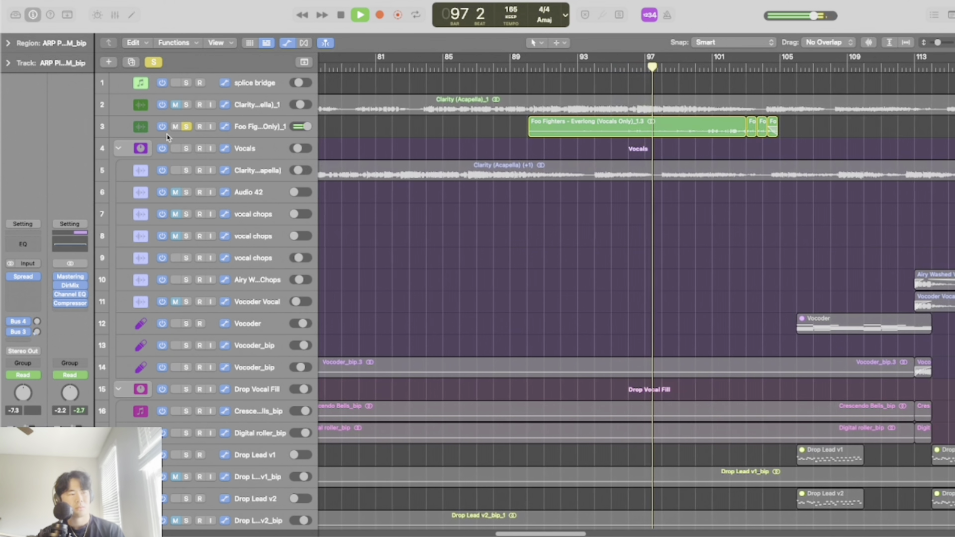
{"action": "key", "text": "space"}
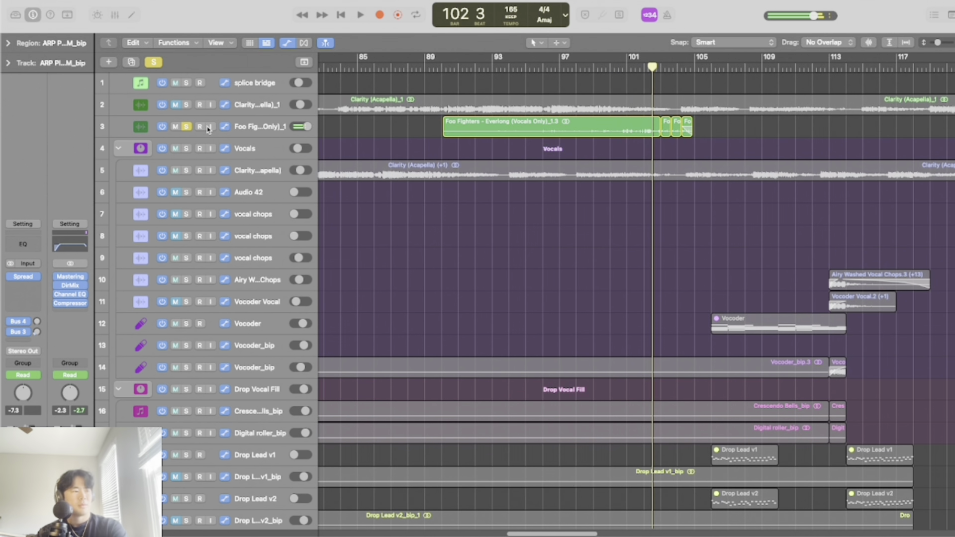
{"action": "left_click", "coordinate": [300, 128]}
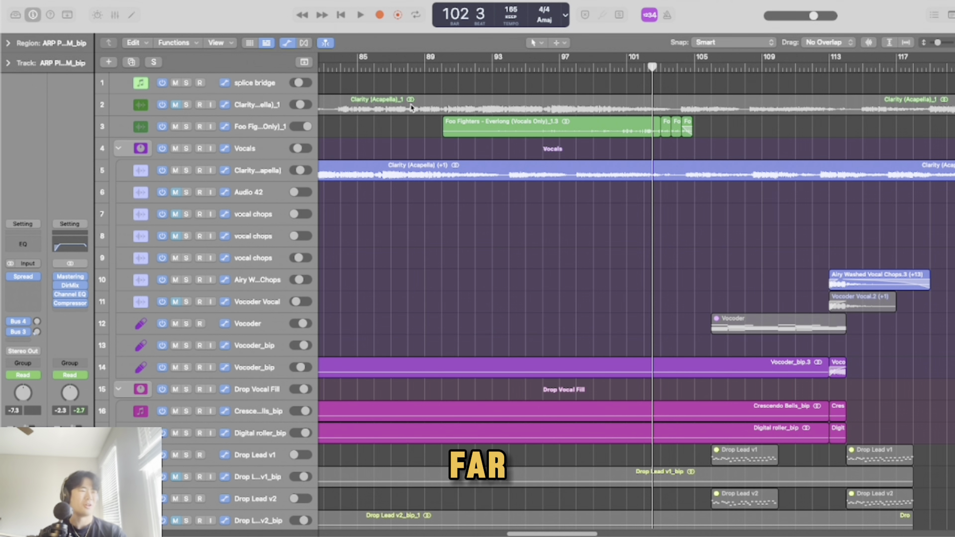
Step: Play the full mix with the Everlong vocals from about bar 88 through the final drop to about bar 132
{"action": "key", "text": "super+Left"}
{"action": "key", "text": "super+Up"}
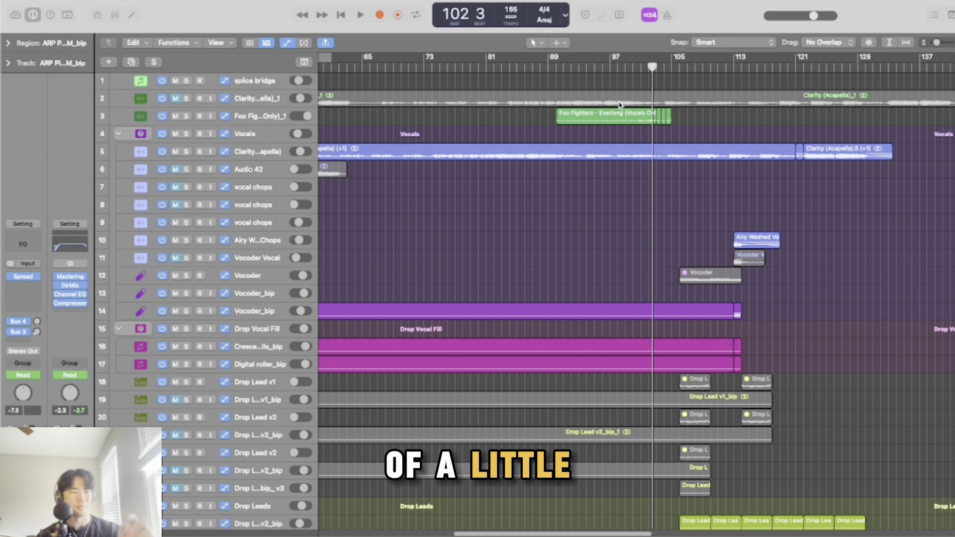
{"action": "key", "text": "super+Left"}
{"action": "key", "text": "super+Up"}
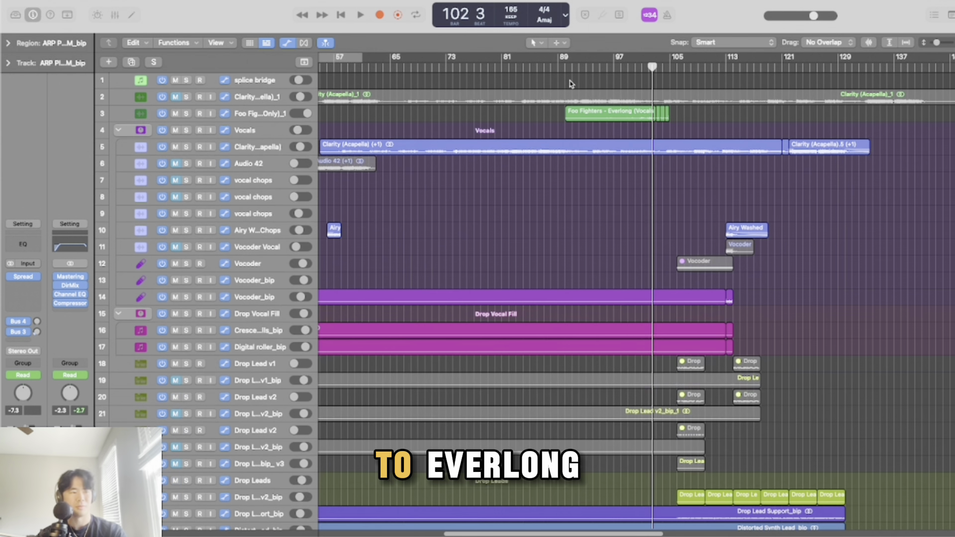
{"action": "left_click", "coordinate": [558, 67]}
{"action": "key", "text": "space"}
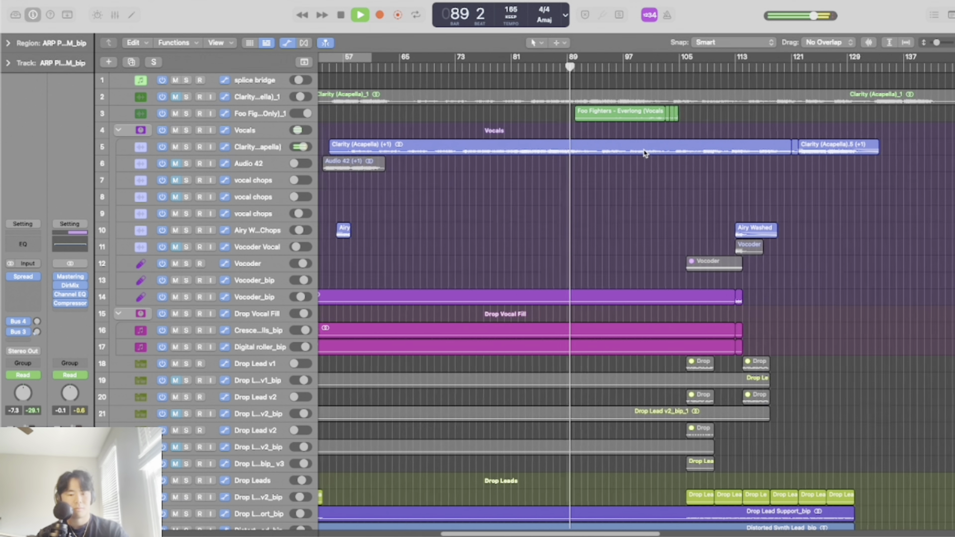
{"action": "scroll", "coordinate": [649, 169], "scroll_direction": "left", "scroll_amount": 2}
{"action": "scroll", "coordinate": [647, 184], "scroll_direction": "down", "scroll_amount": 1}
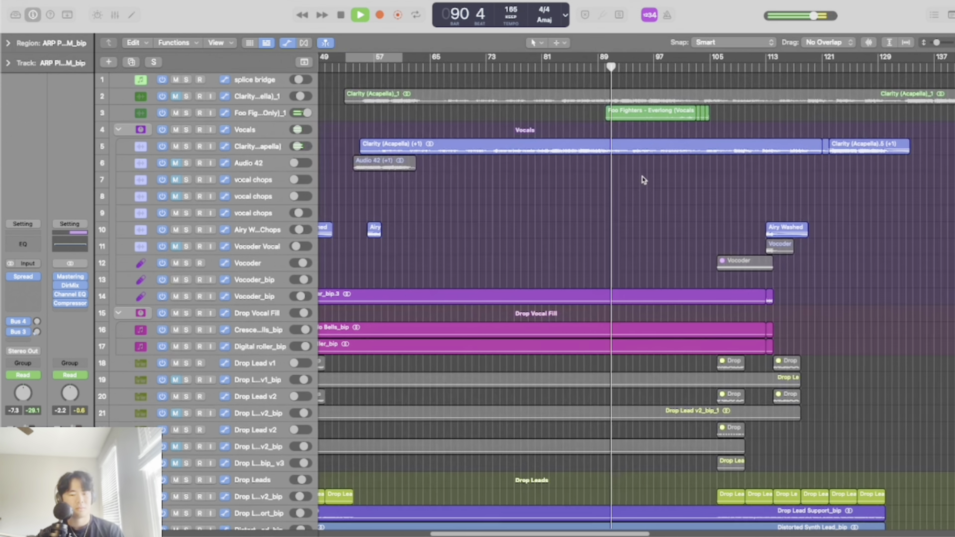
{"action": "scroll", "coordinate": [653, 181], "scroll_direction": "left", "scroll_amount": 2}
{"action": "scroll", "coordinate": [653, 182], "scroll_direction": "up", "scroll_amount": 1}
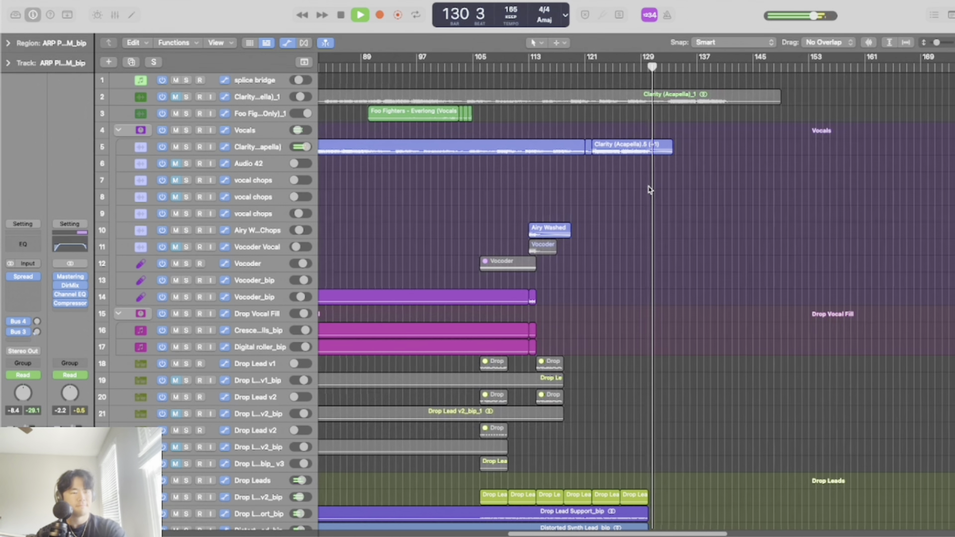
{"action": "key", "text": "space"}
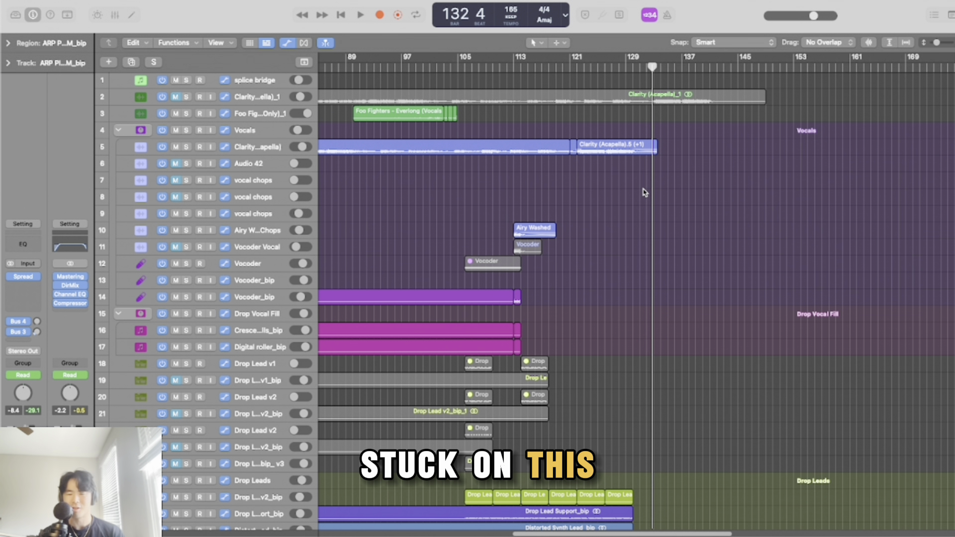
Step: Place the playhead at bar 122, beat 4, near the start of the last Clarity (Acapella) region
{"action": "scroll", "coordinate": [646, 192], "scroll_direction": "up", "scroll_amount": 2}
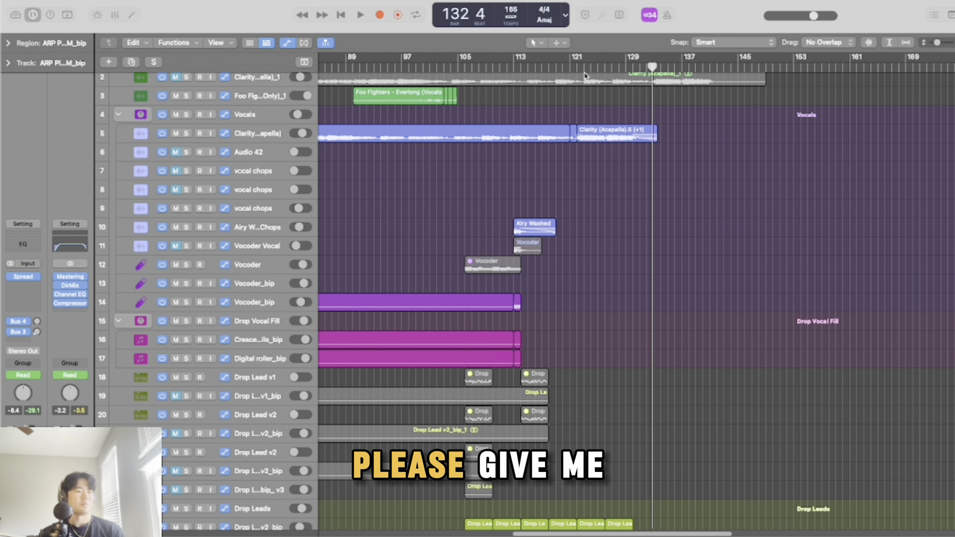
{"action": "left_click", "coordinate": [582, 67]}
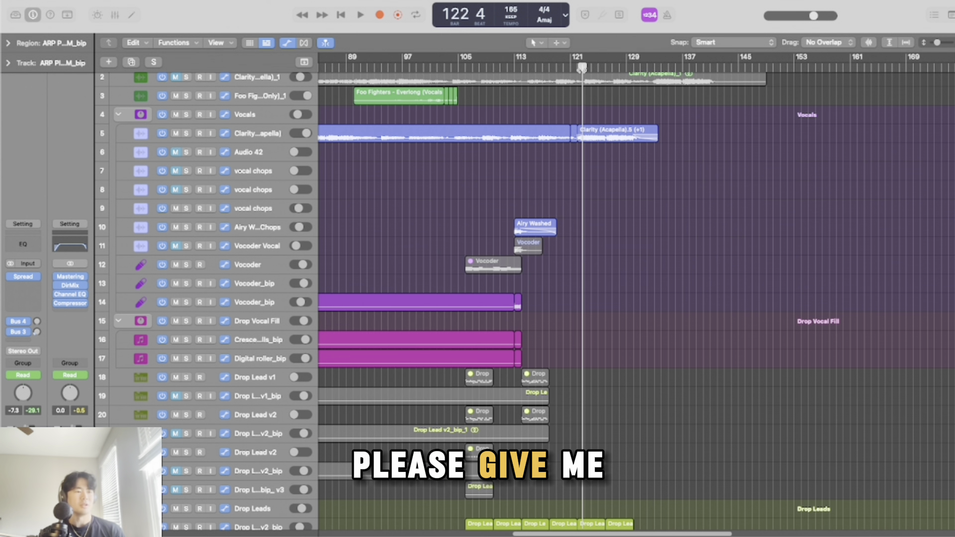